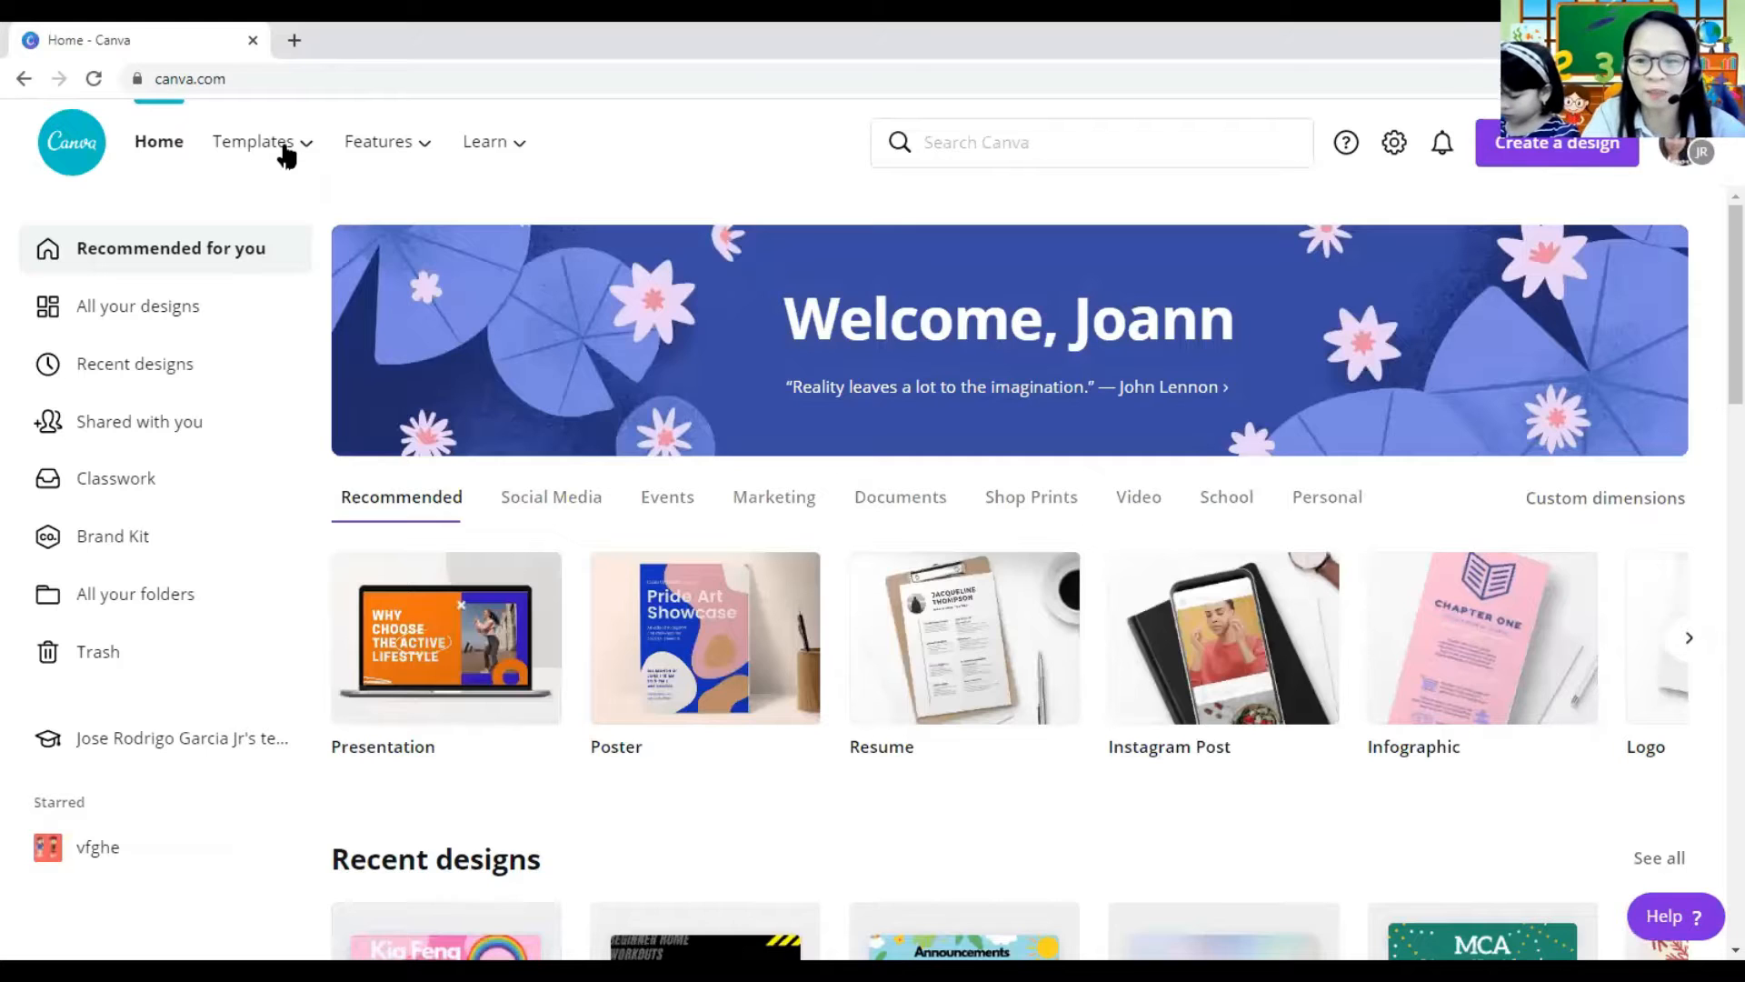
# Browse the YouTube Channel Art templates and start a design from the Purple and Pink Freestyle Art DIY Collection template.
pyautogui.moveTo(286, 157)
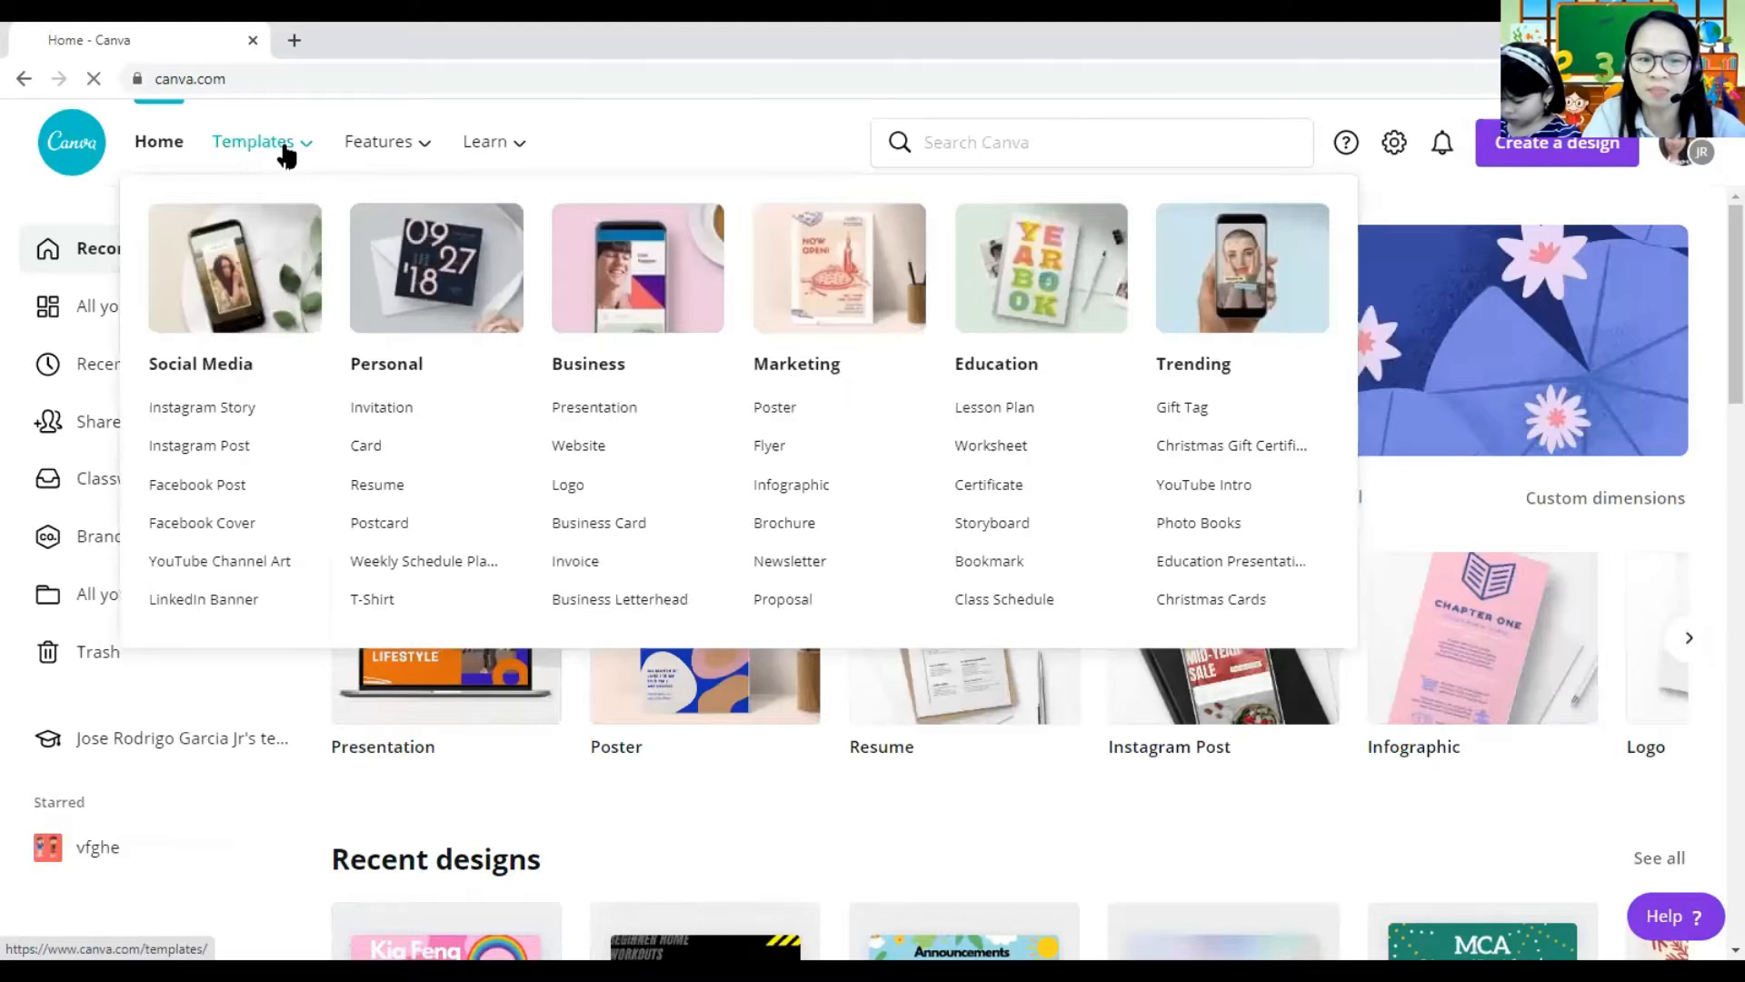
pyautogui.click(286, 156)
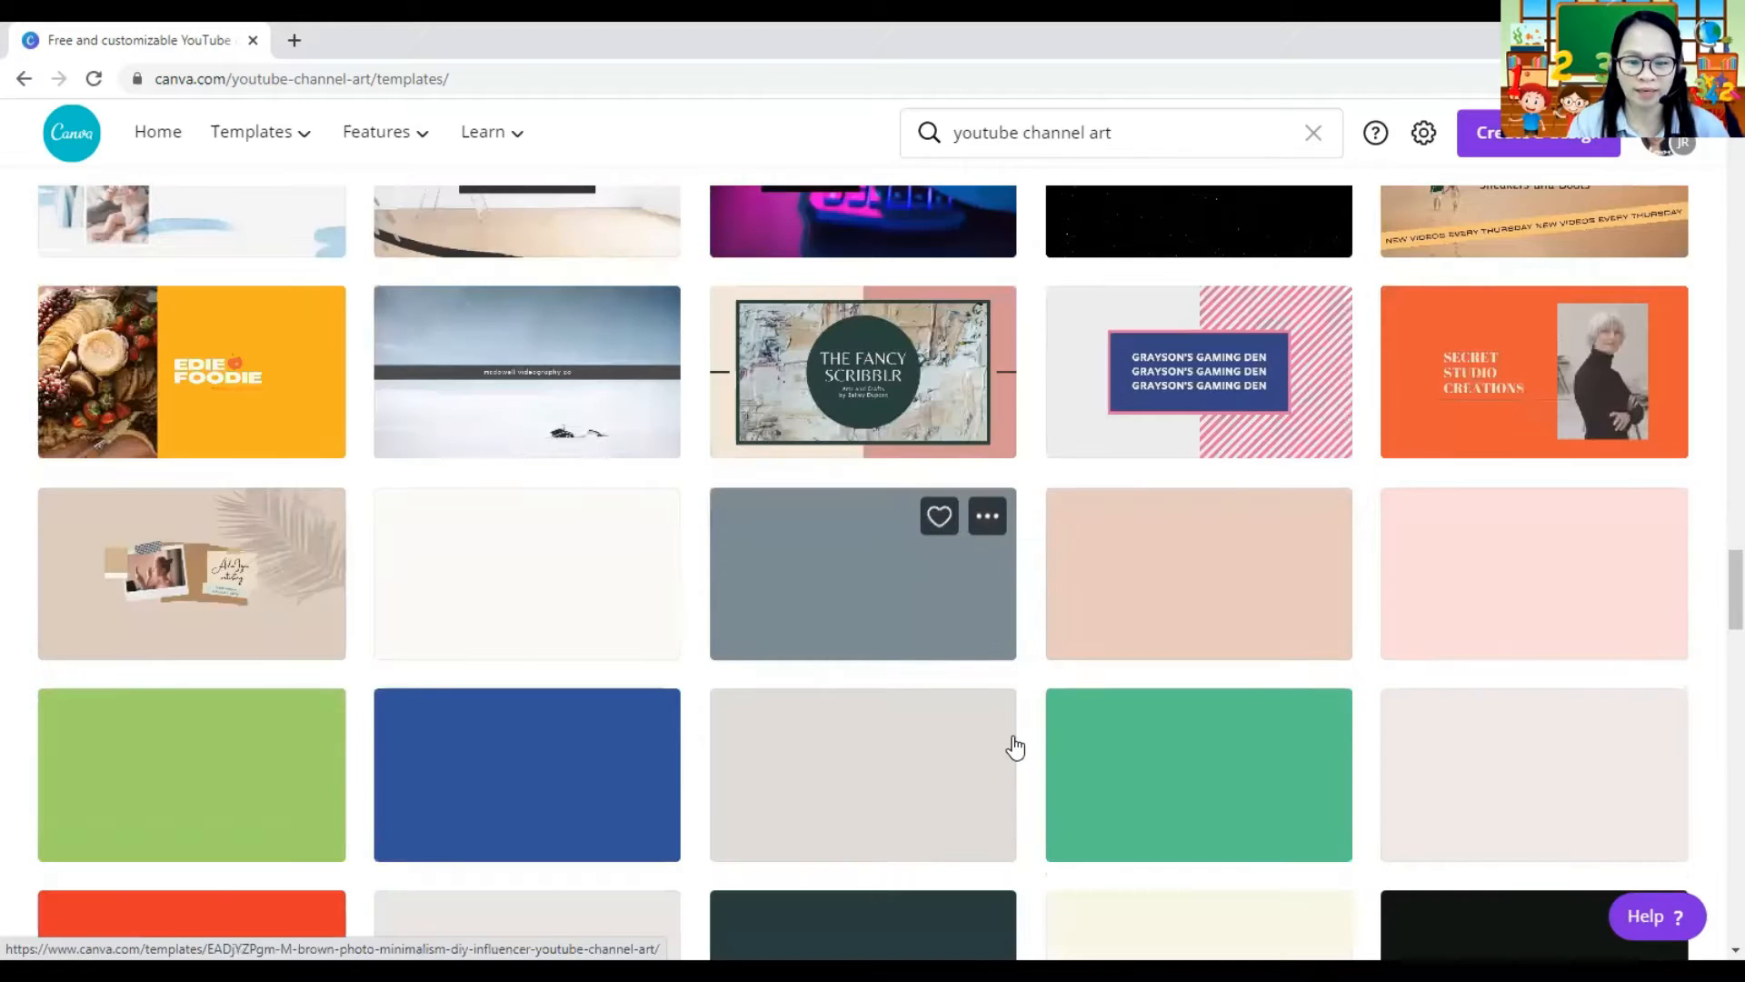
pyautogui.scroll(-2, 1016, 747)
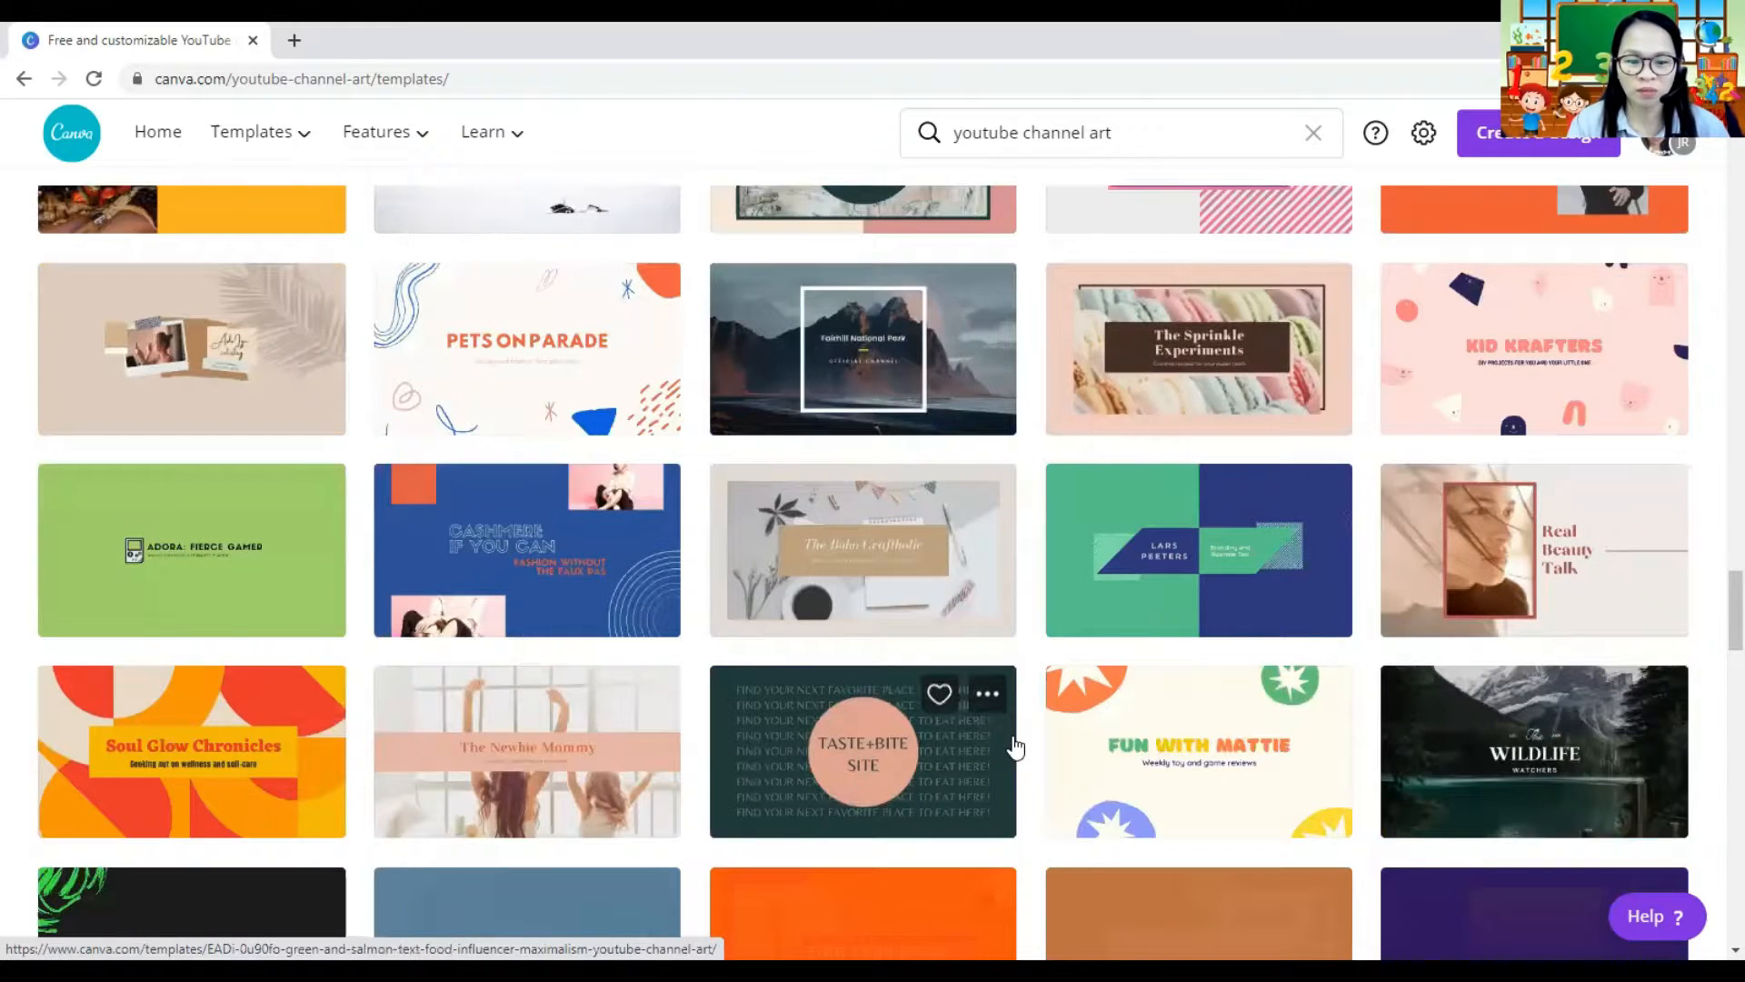
pyautogui.scroll(-2, 1000, 747)
pyautogui.scroll(-1, 947, 747)
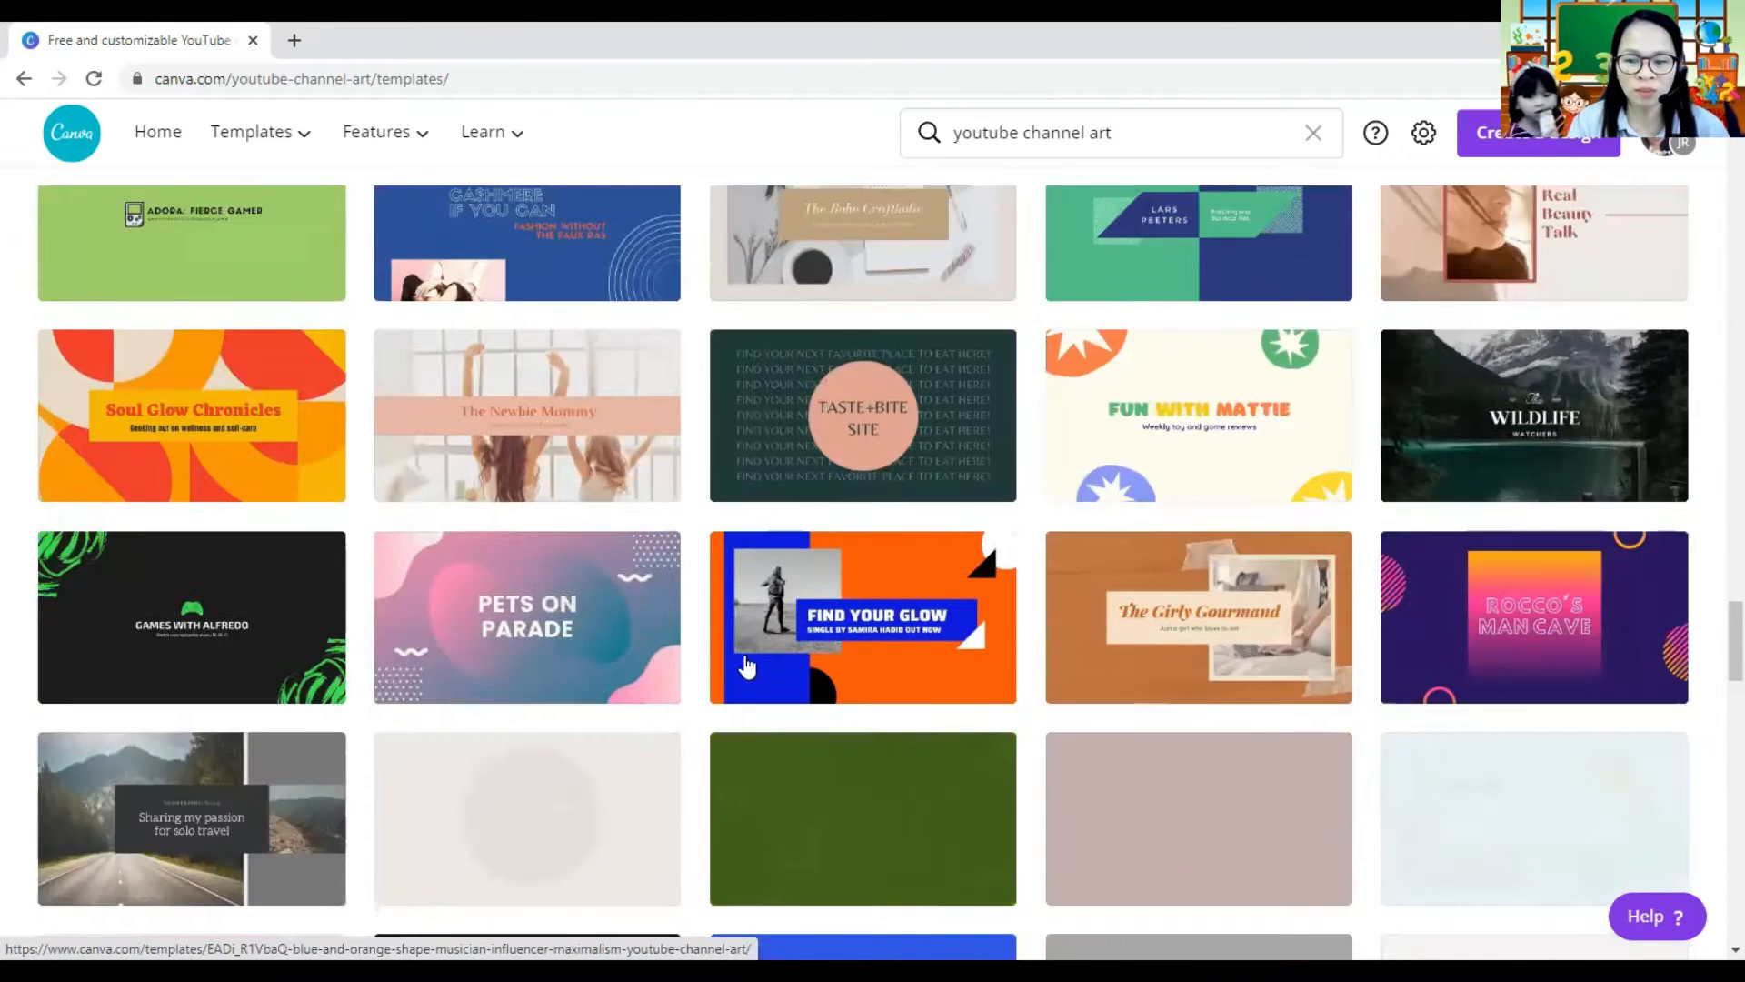
pyautogui.scroll(-1, 1181, 709)
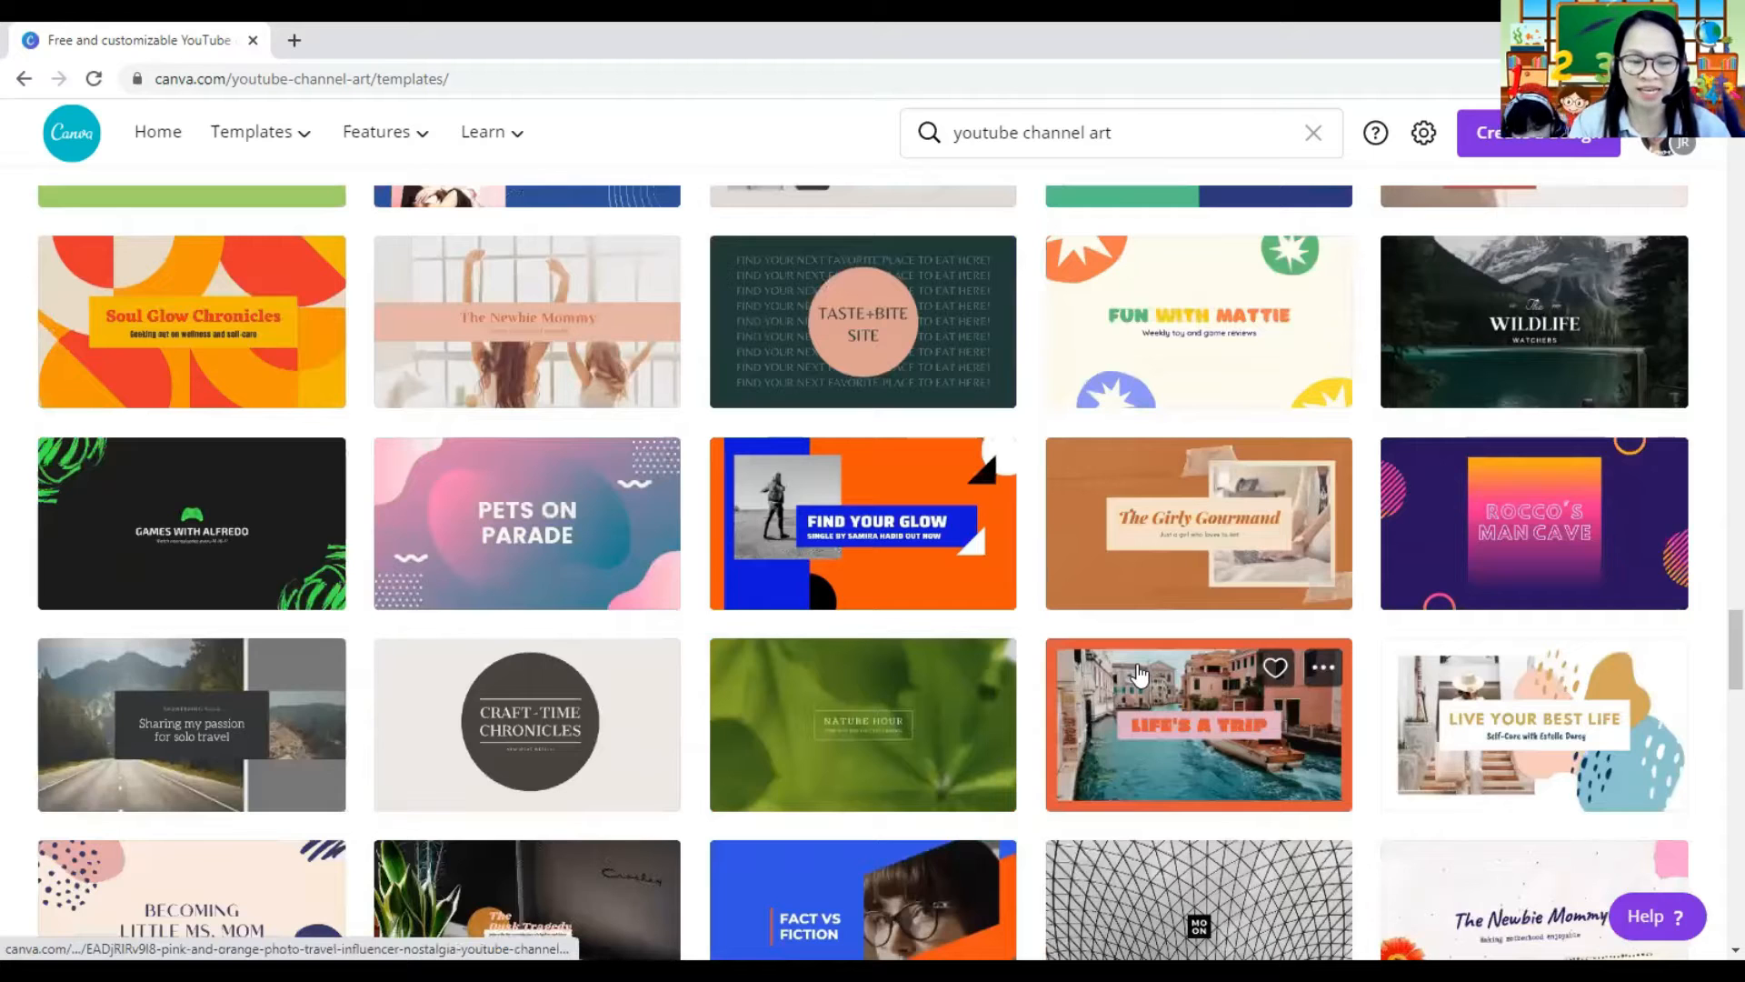
pyautogui.scroll(-4, 1137, 673)
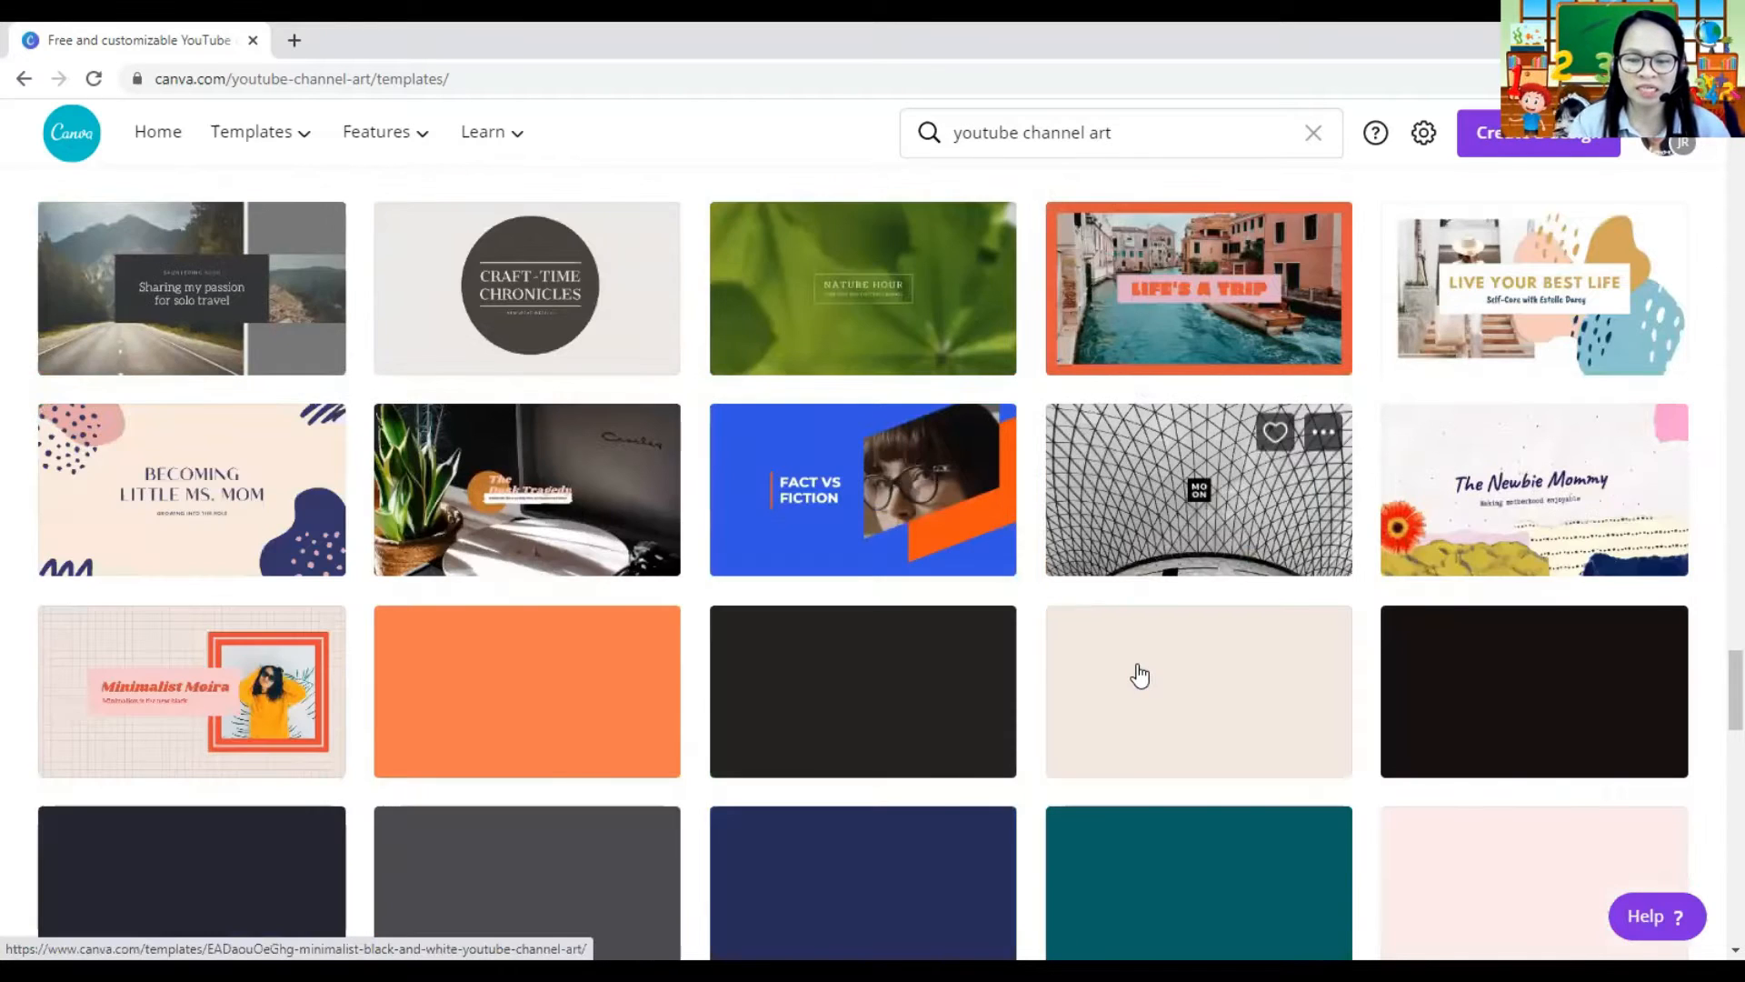
pyautogui.scroll(-1, 1137, 673)
pyautogui.scroll(-2, 1137, 671)
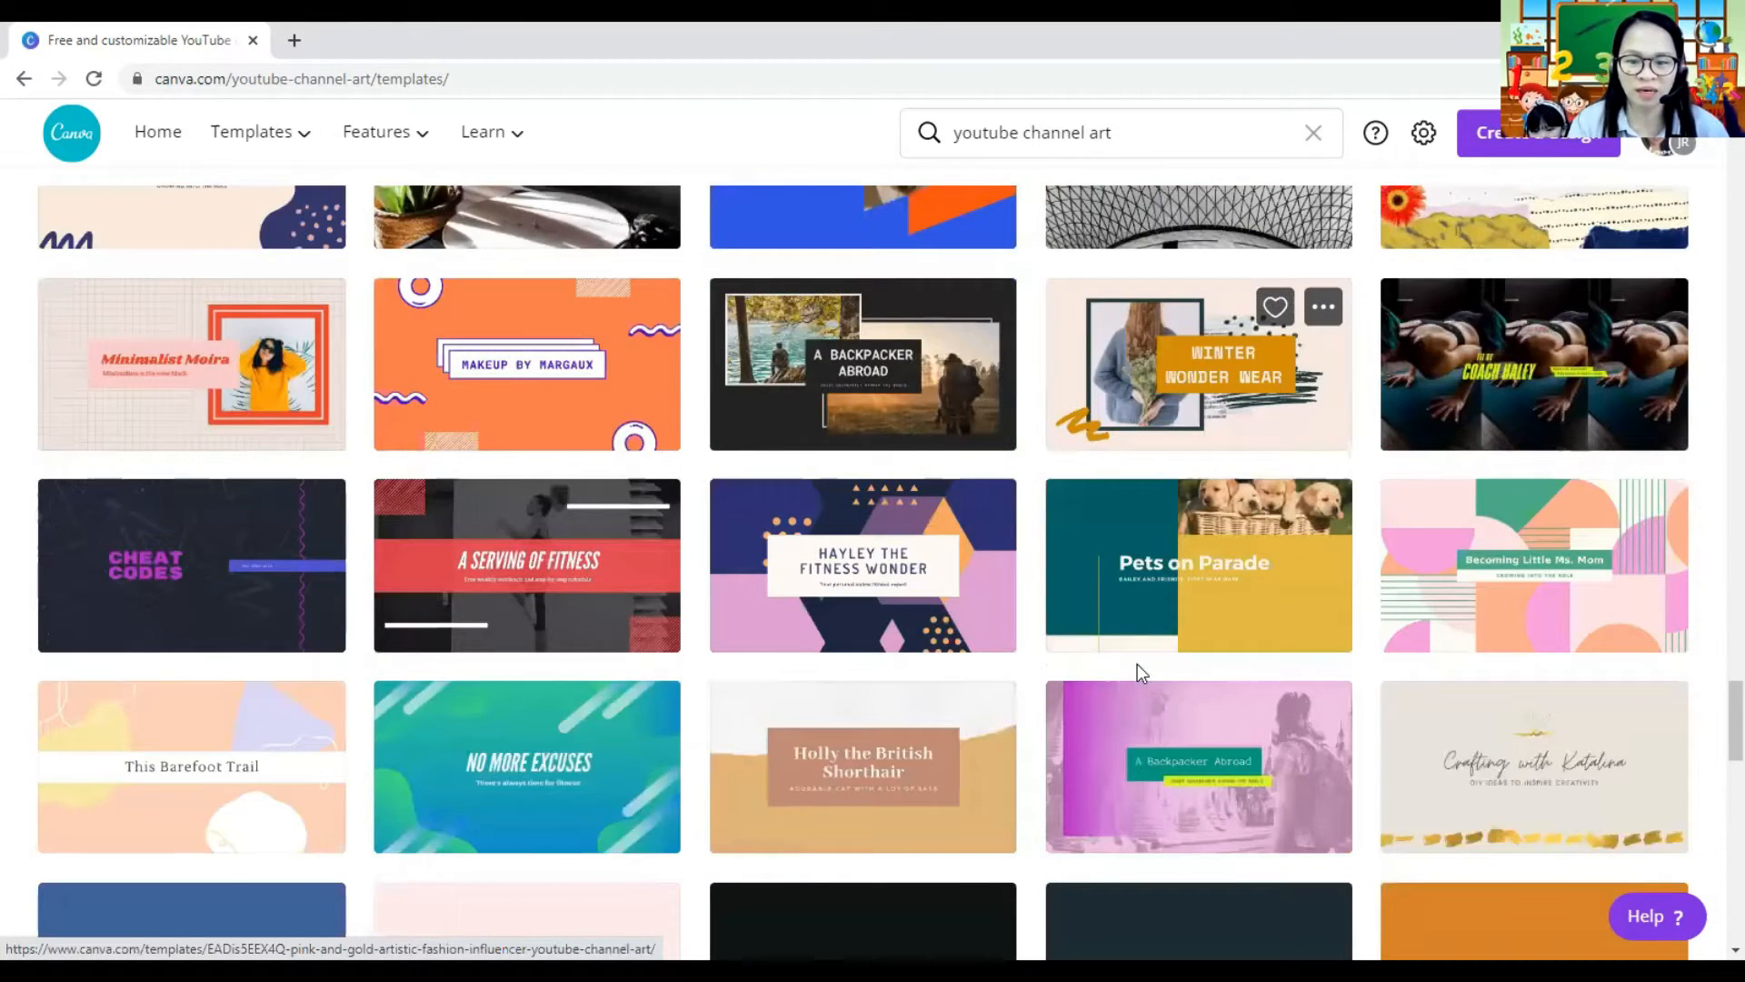
pyautogui.scroll(-6, 1137, 671)
pyautogui.scroll(-15, 1139, 674)
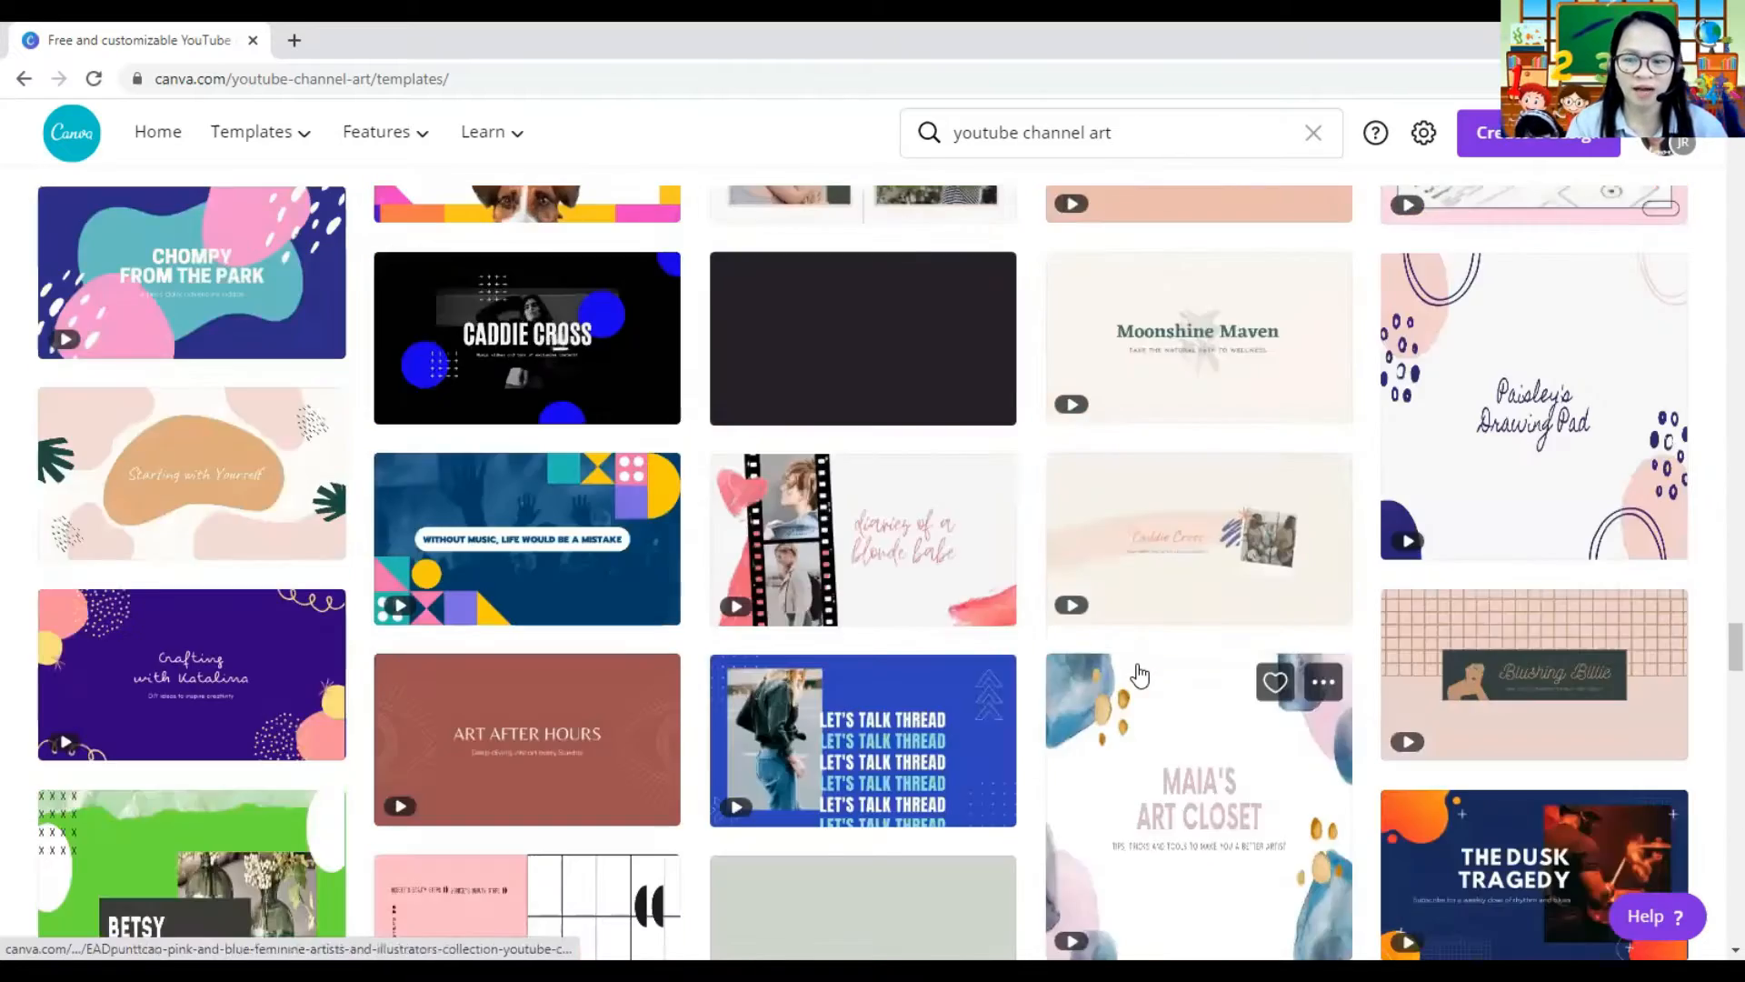
pyautogui.scroll(6, 1140, 675)
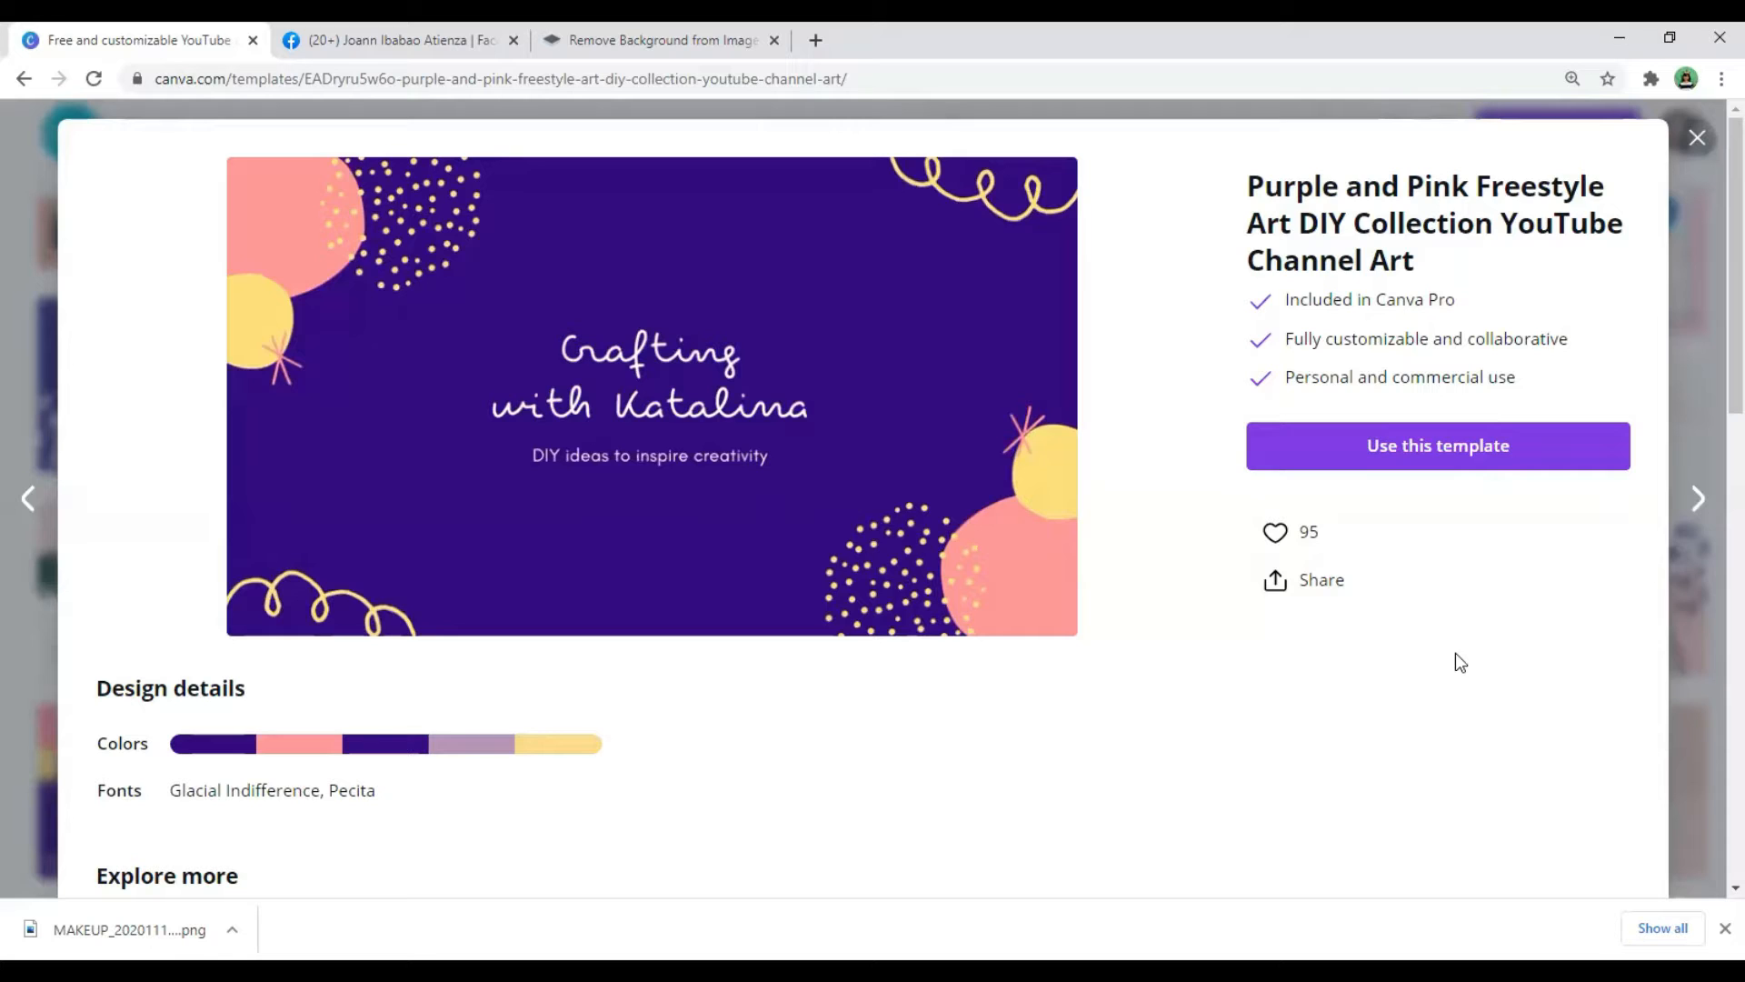
pyautogui.click(1320, 446)
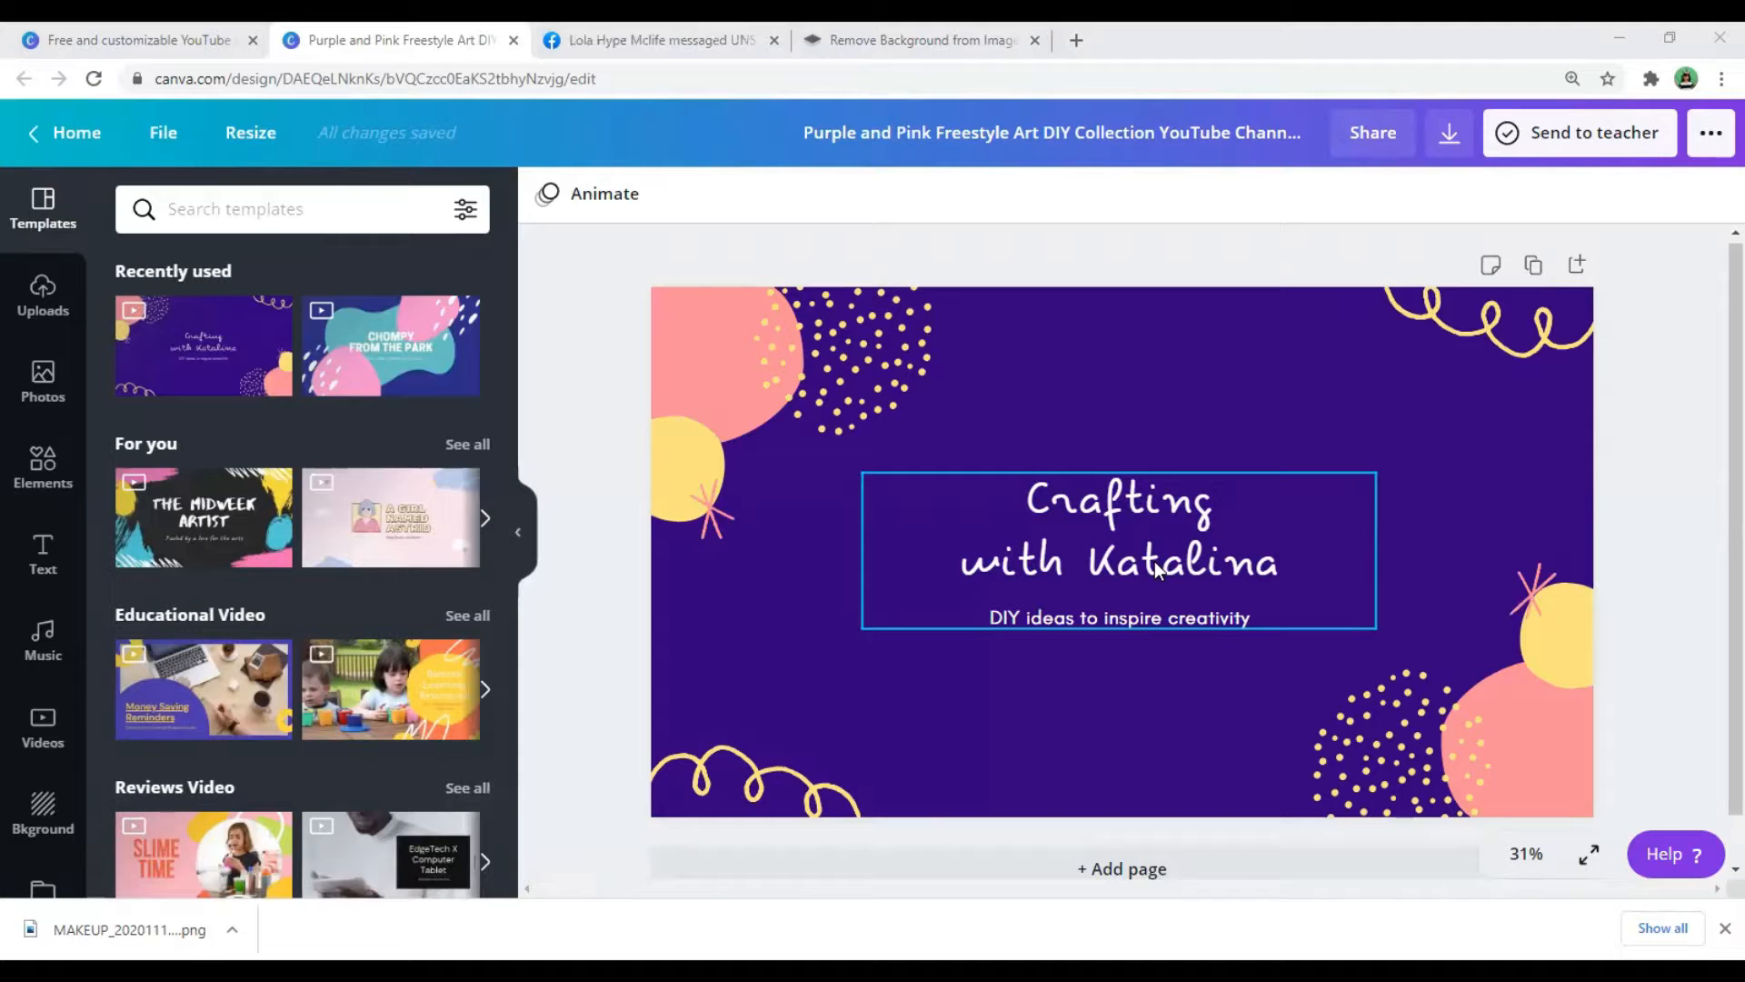
# Delete the grouped title and subtitle text in the centre of the banner.
pyautogui.click(1155, 560)
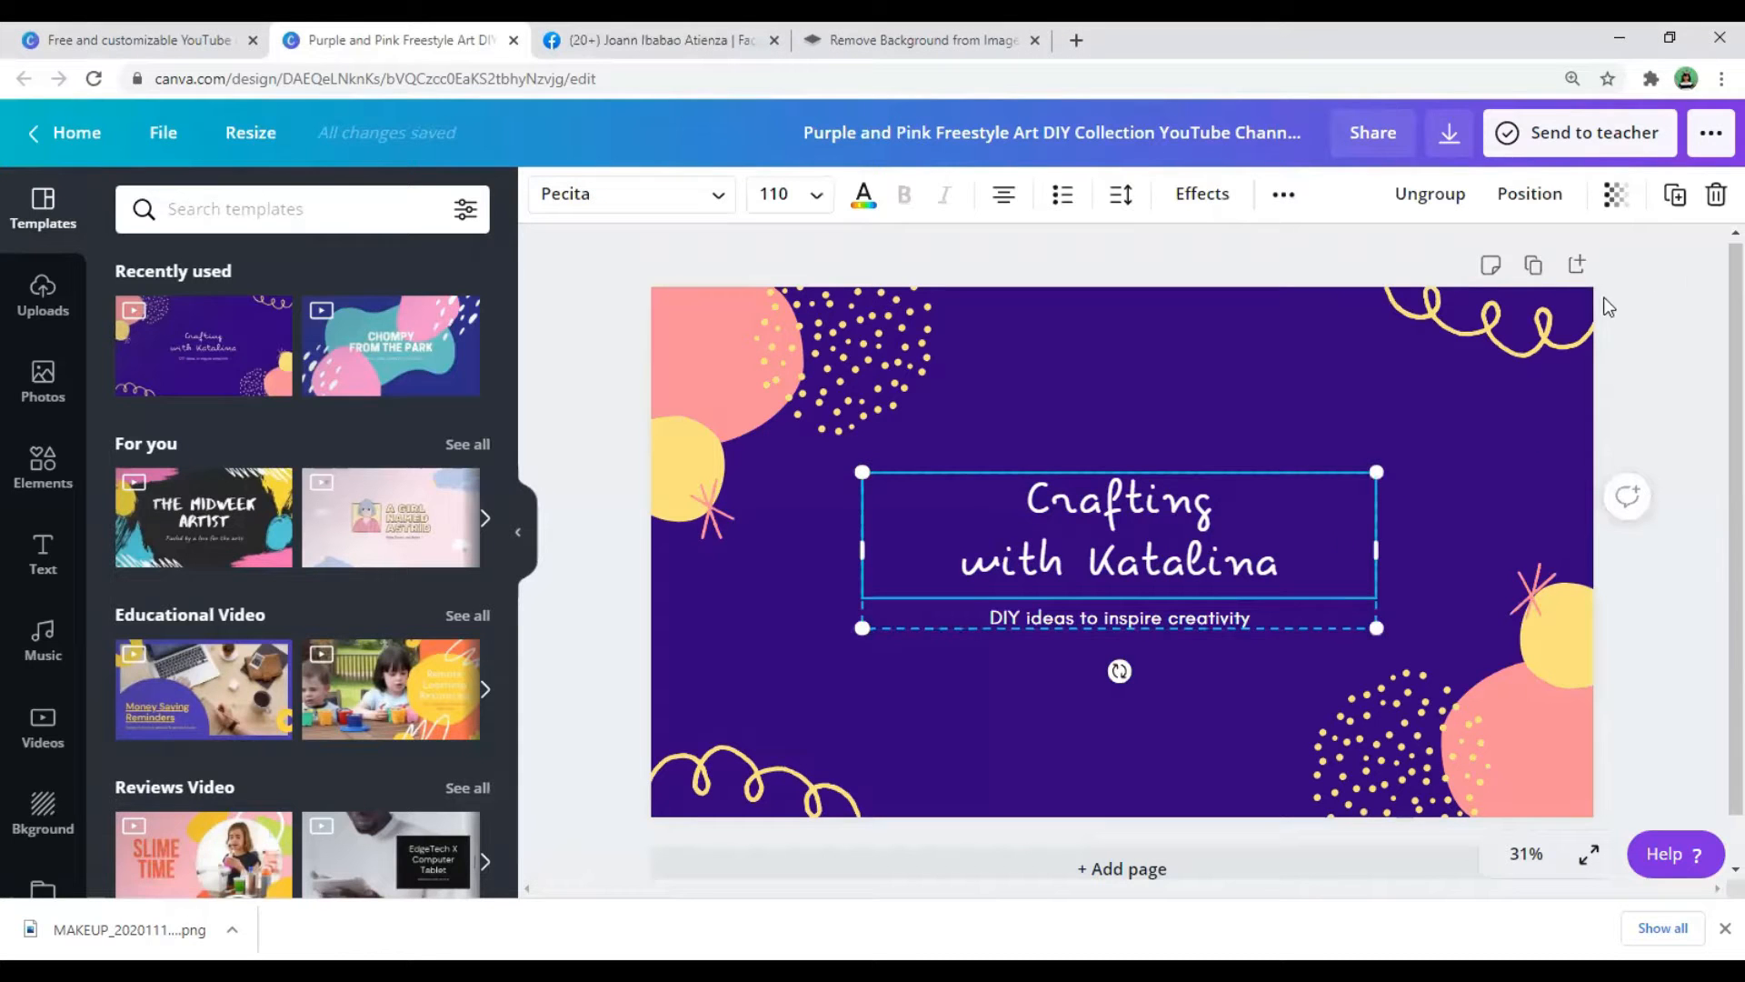
pyautogui.click(1714, 202)
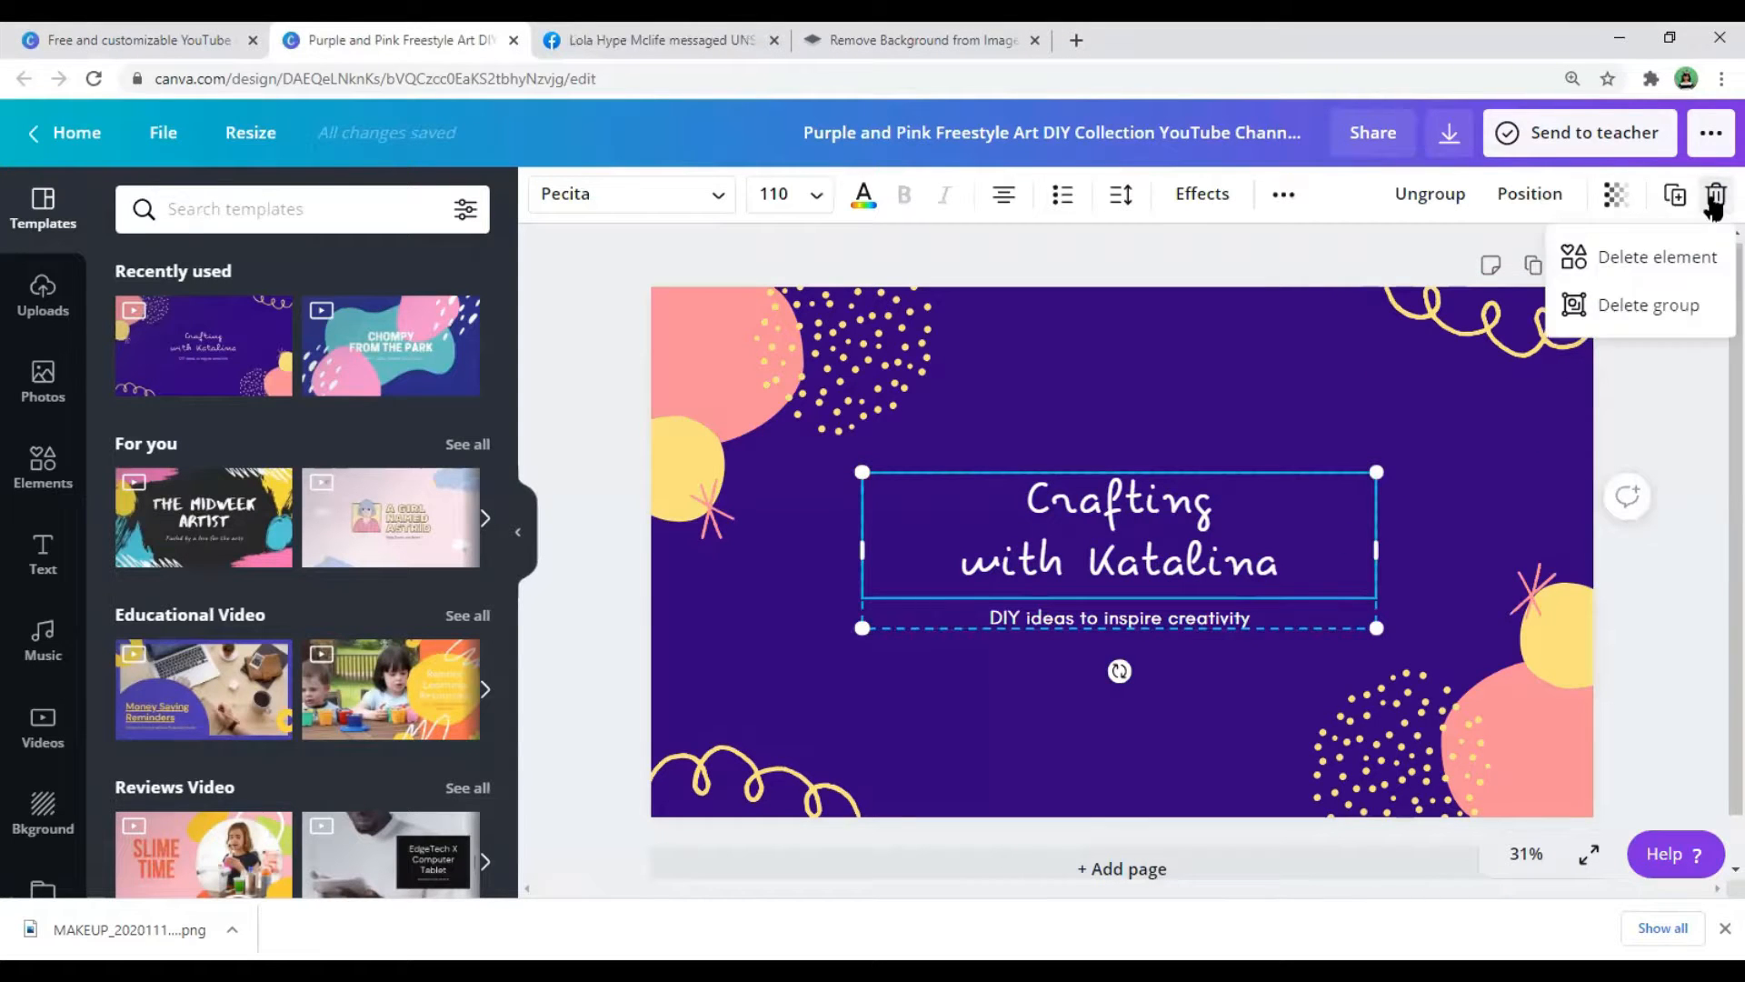
pyautogui.click(1684, 303)
# Delete the dotted pink-and-yellow shape from the banner's upper-left corner and the pink starburst beside it.
pyautogui.moveTo(800, 385); pyautogui.dragTo(755, 344)
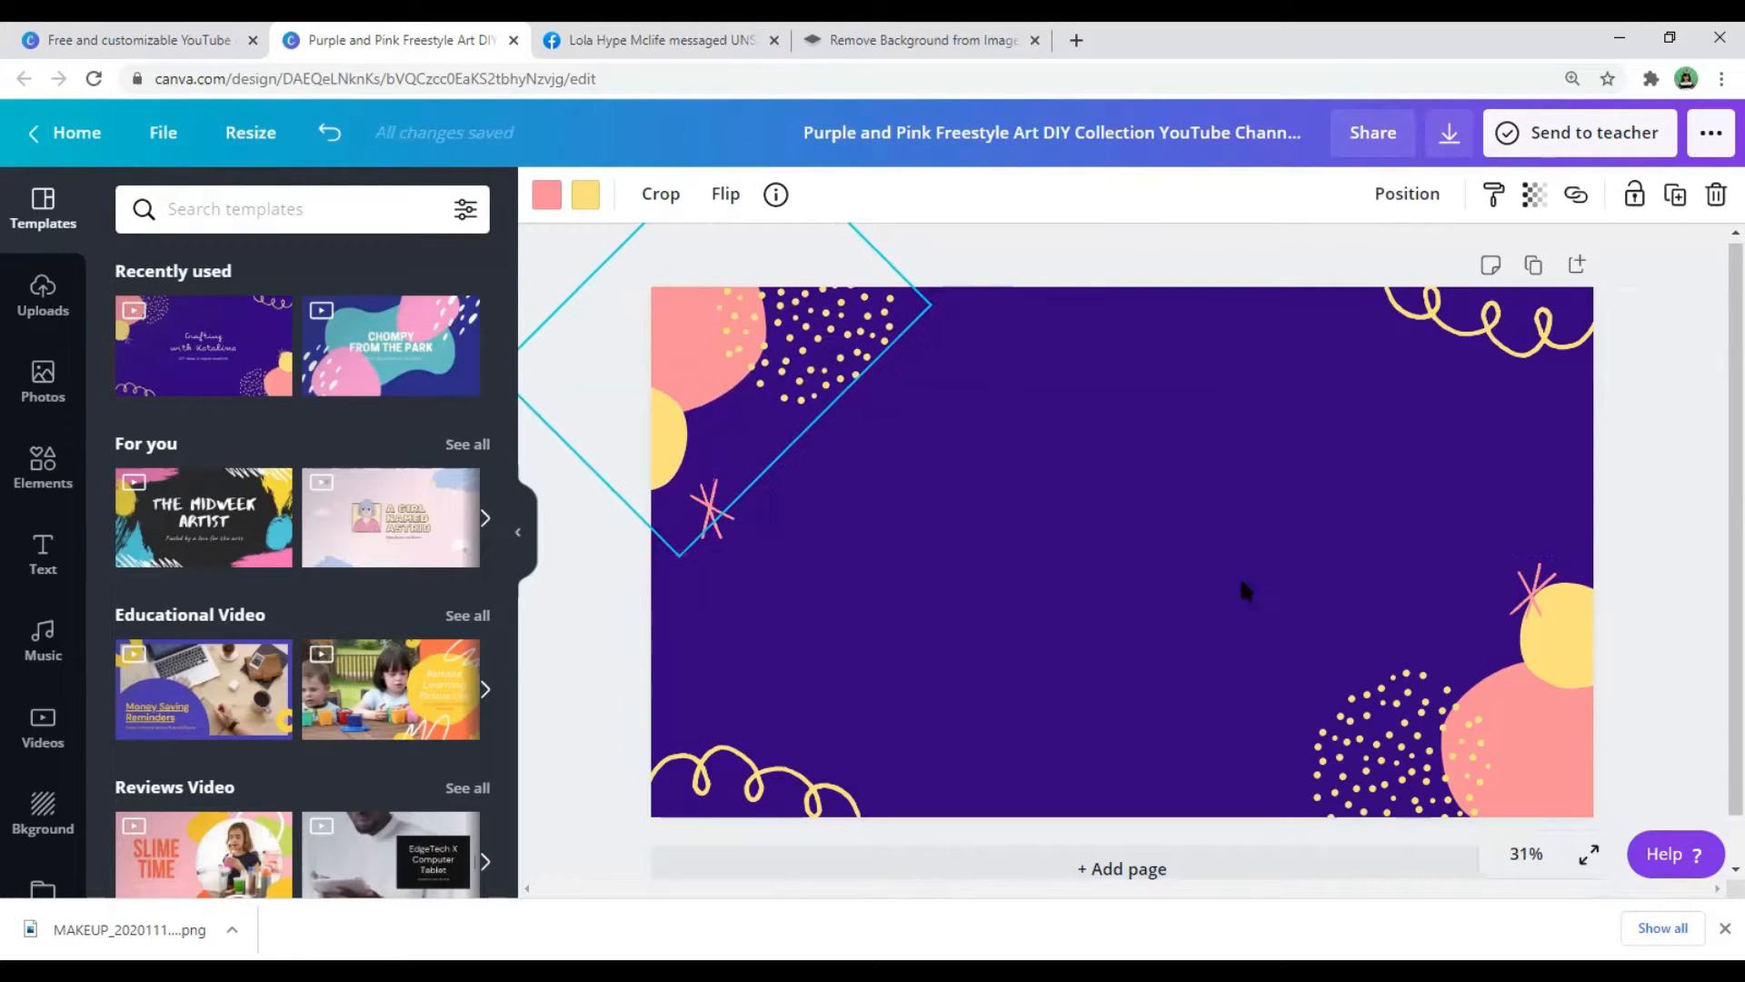
pyautogui.moveTo(808, 399); pyautogui.dragTo(860, 427)
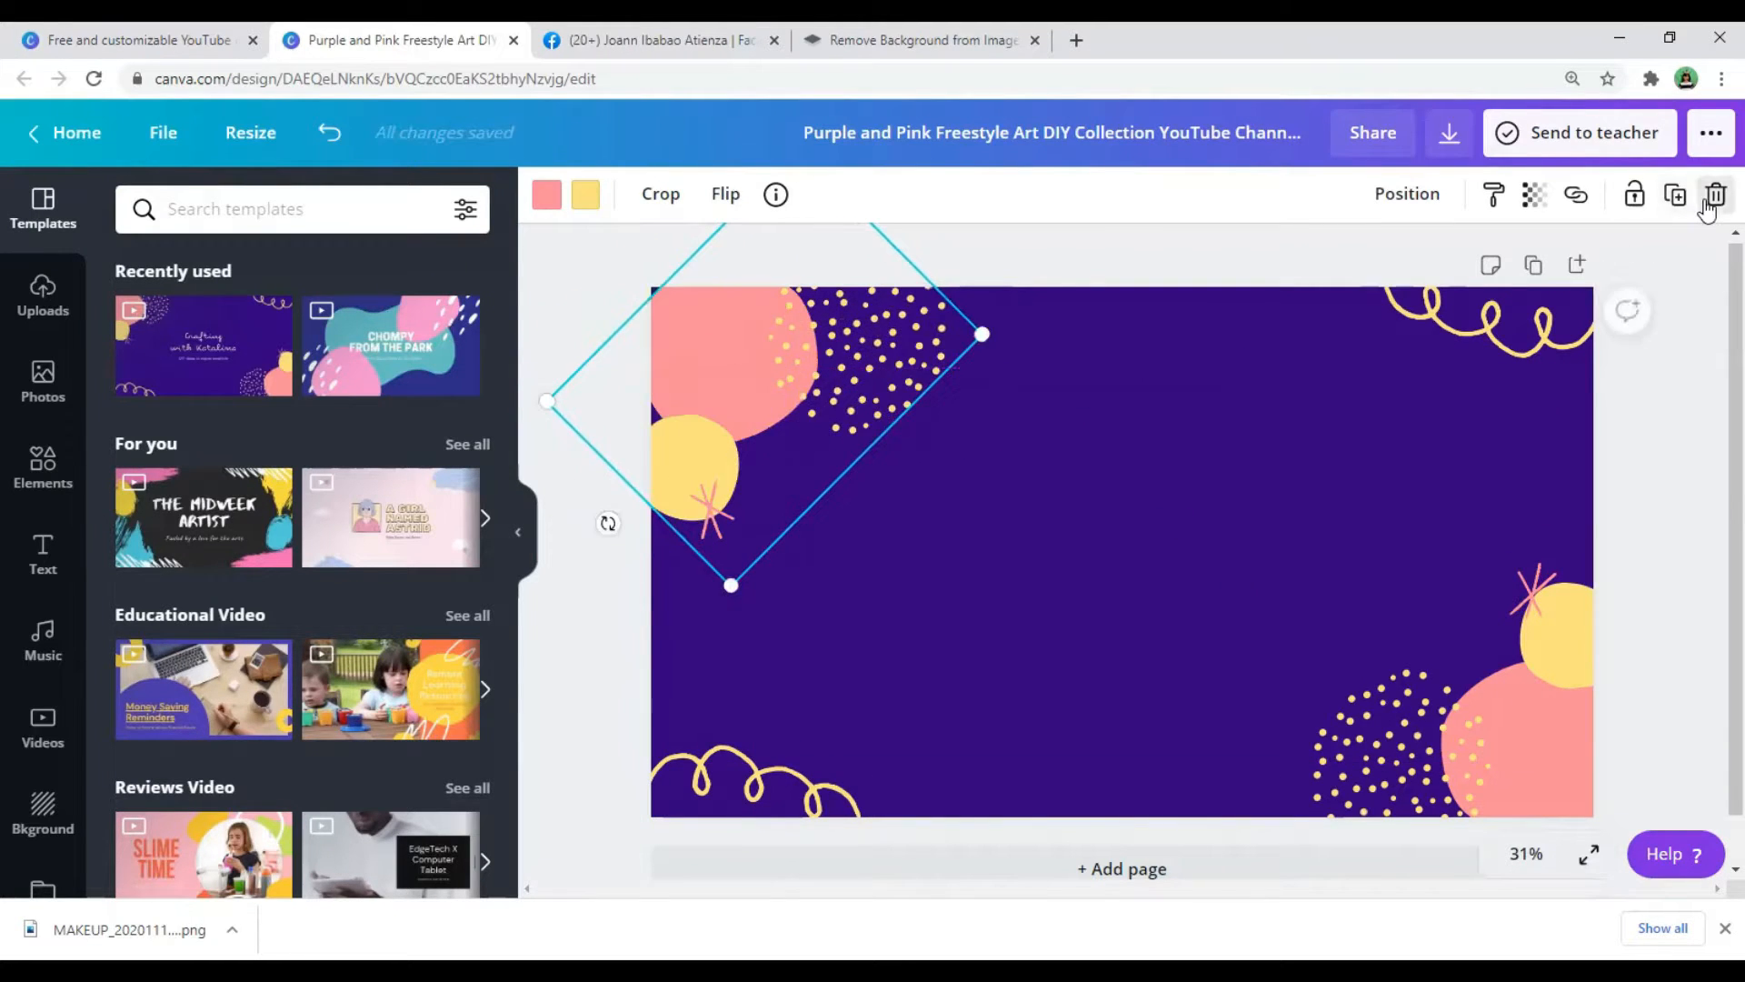
pyautogui.click(1714, 196)
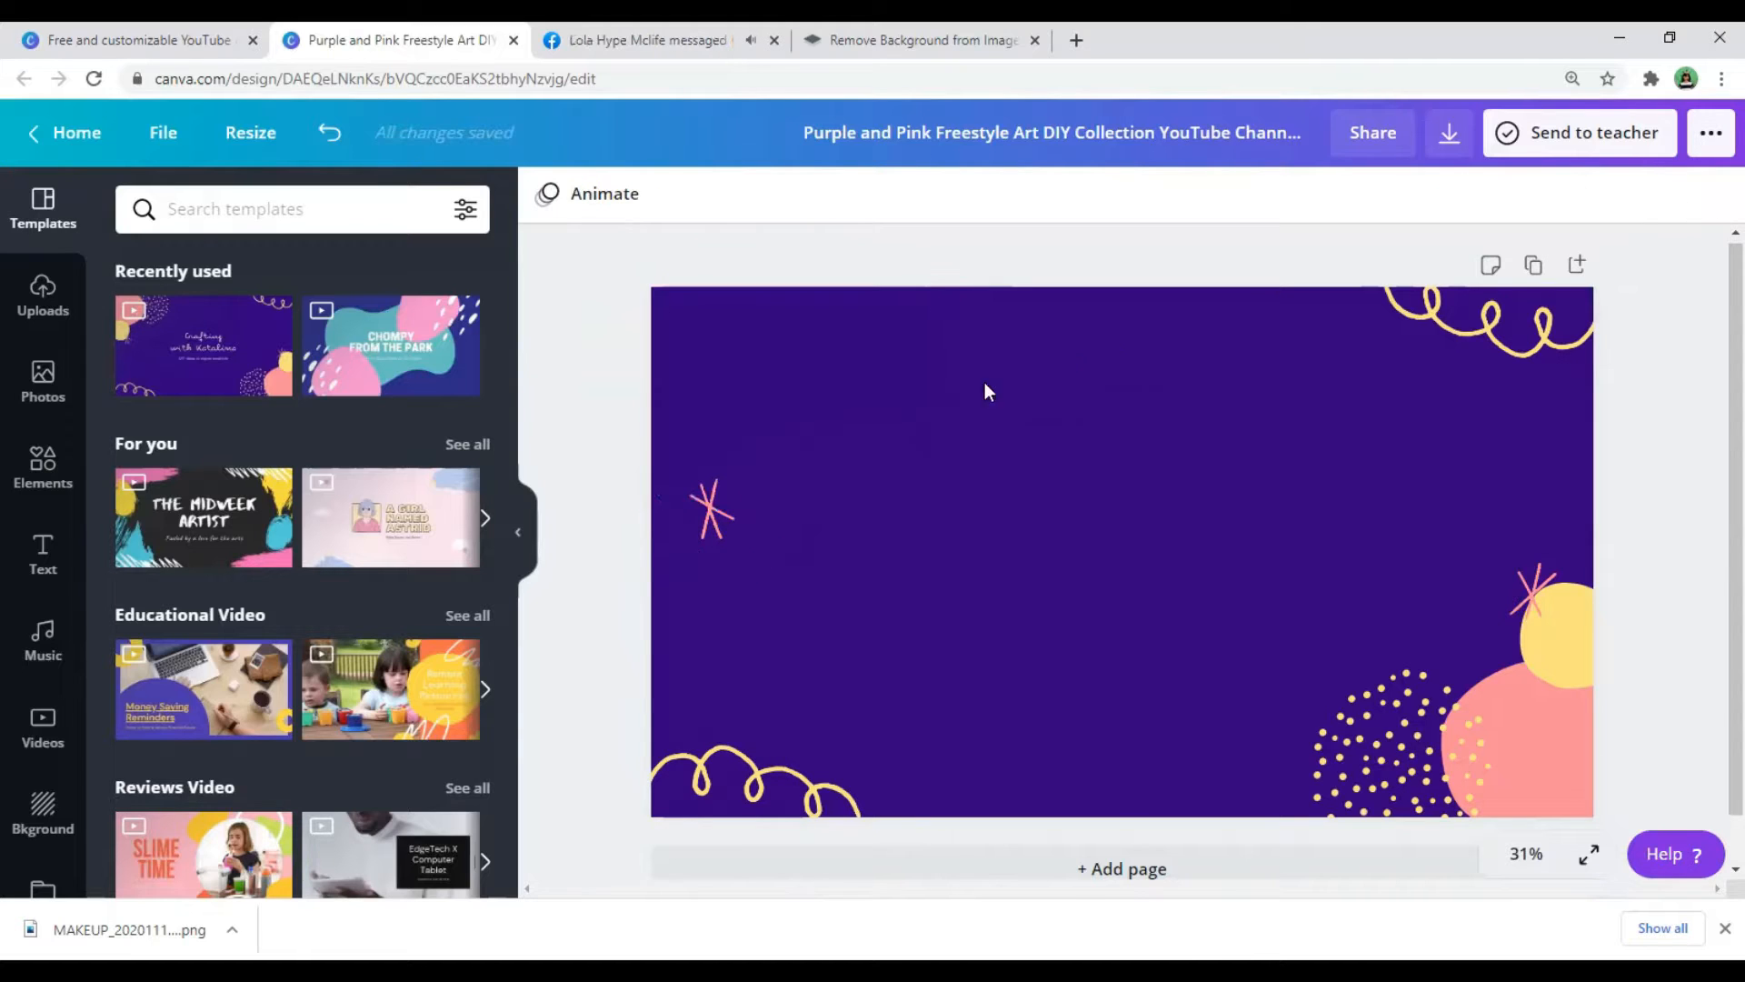
pyautogui.click(715, 519)
pyautogui.click(1715, 196)
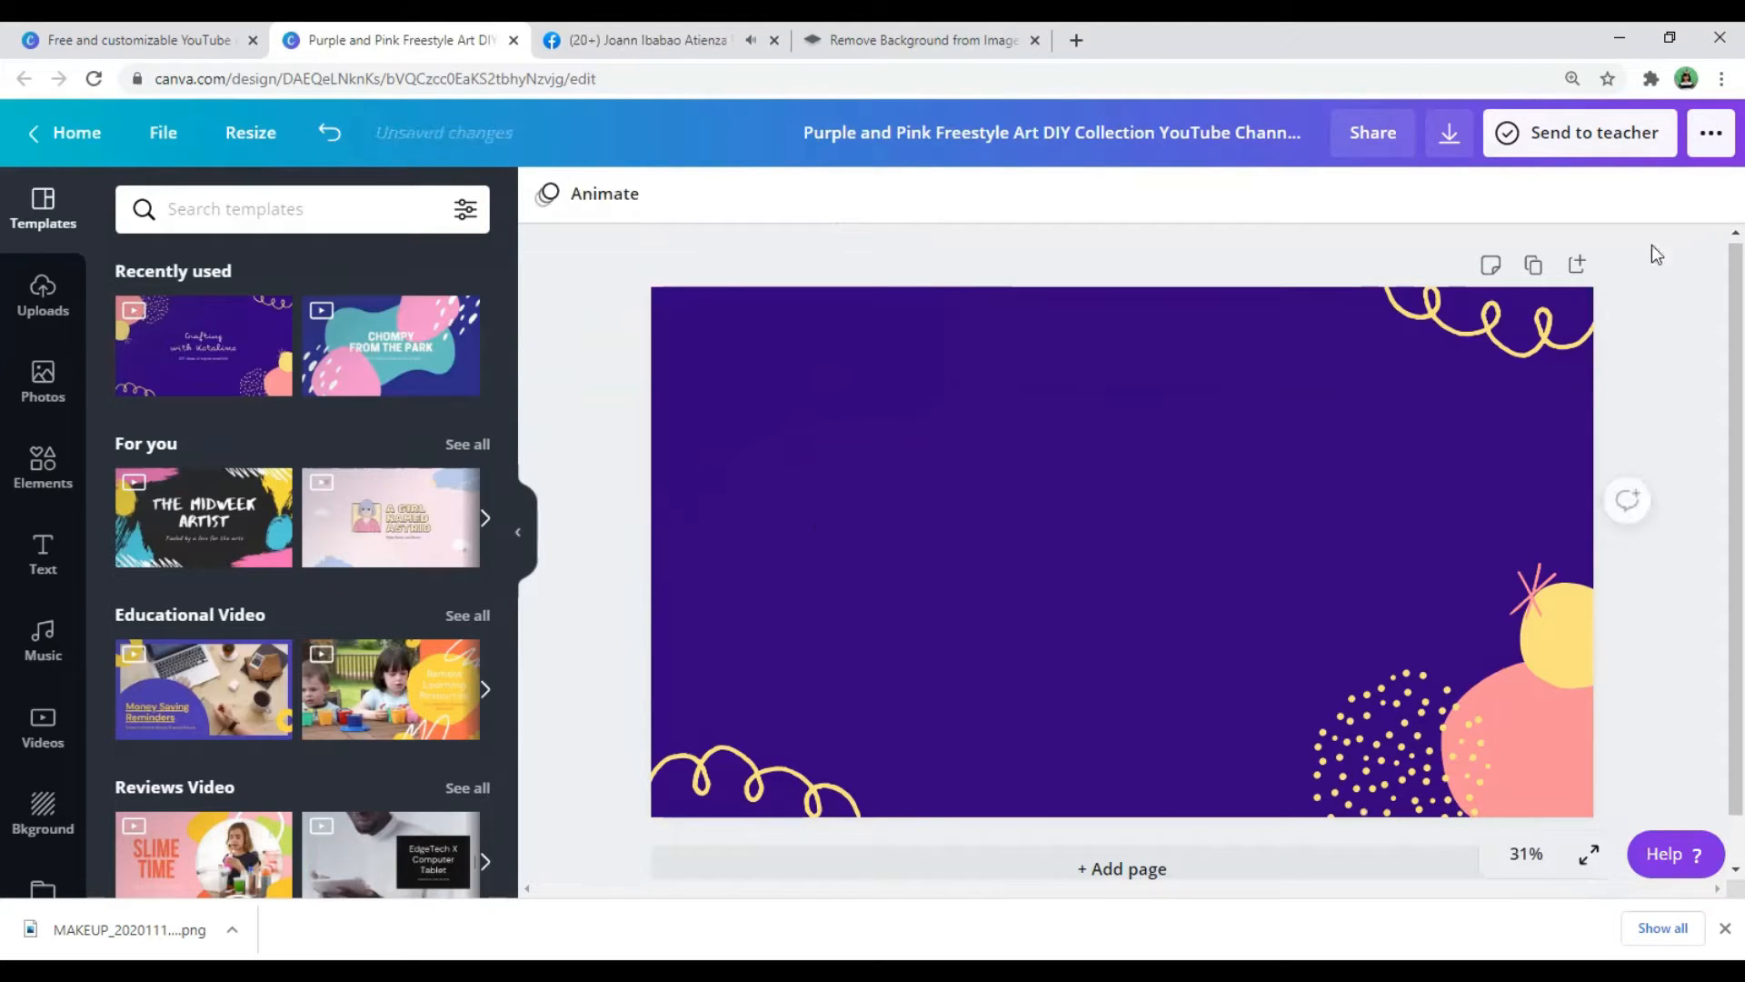
# Search the elements for RAINBOW and add the pastel rainbow with smiling clouds to the banner.
pyautogui.click(45, 468)
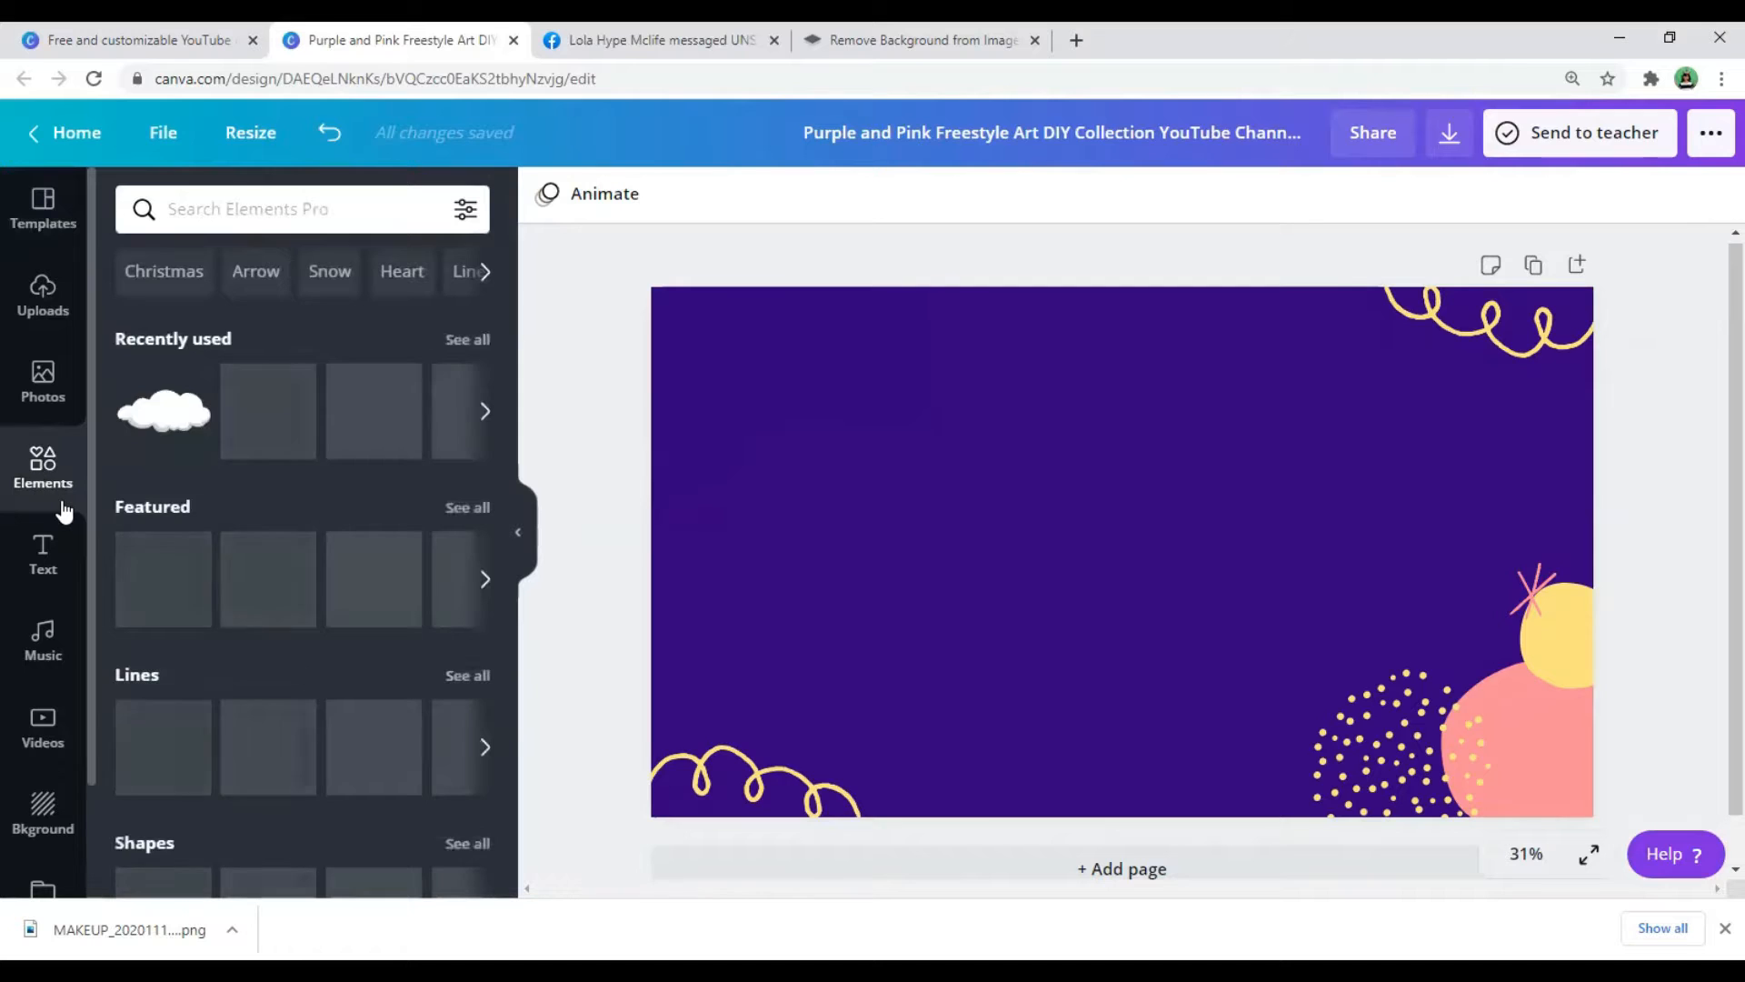
pyautogui.click(259, 211)
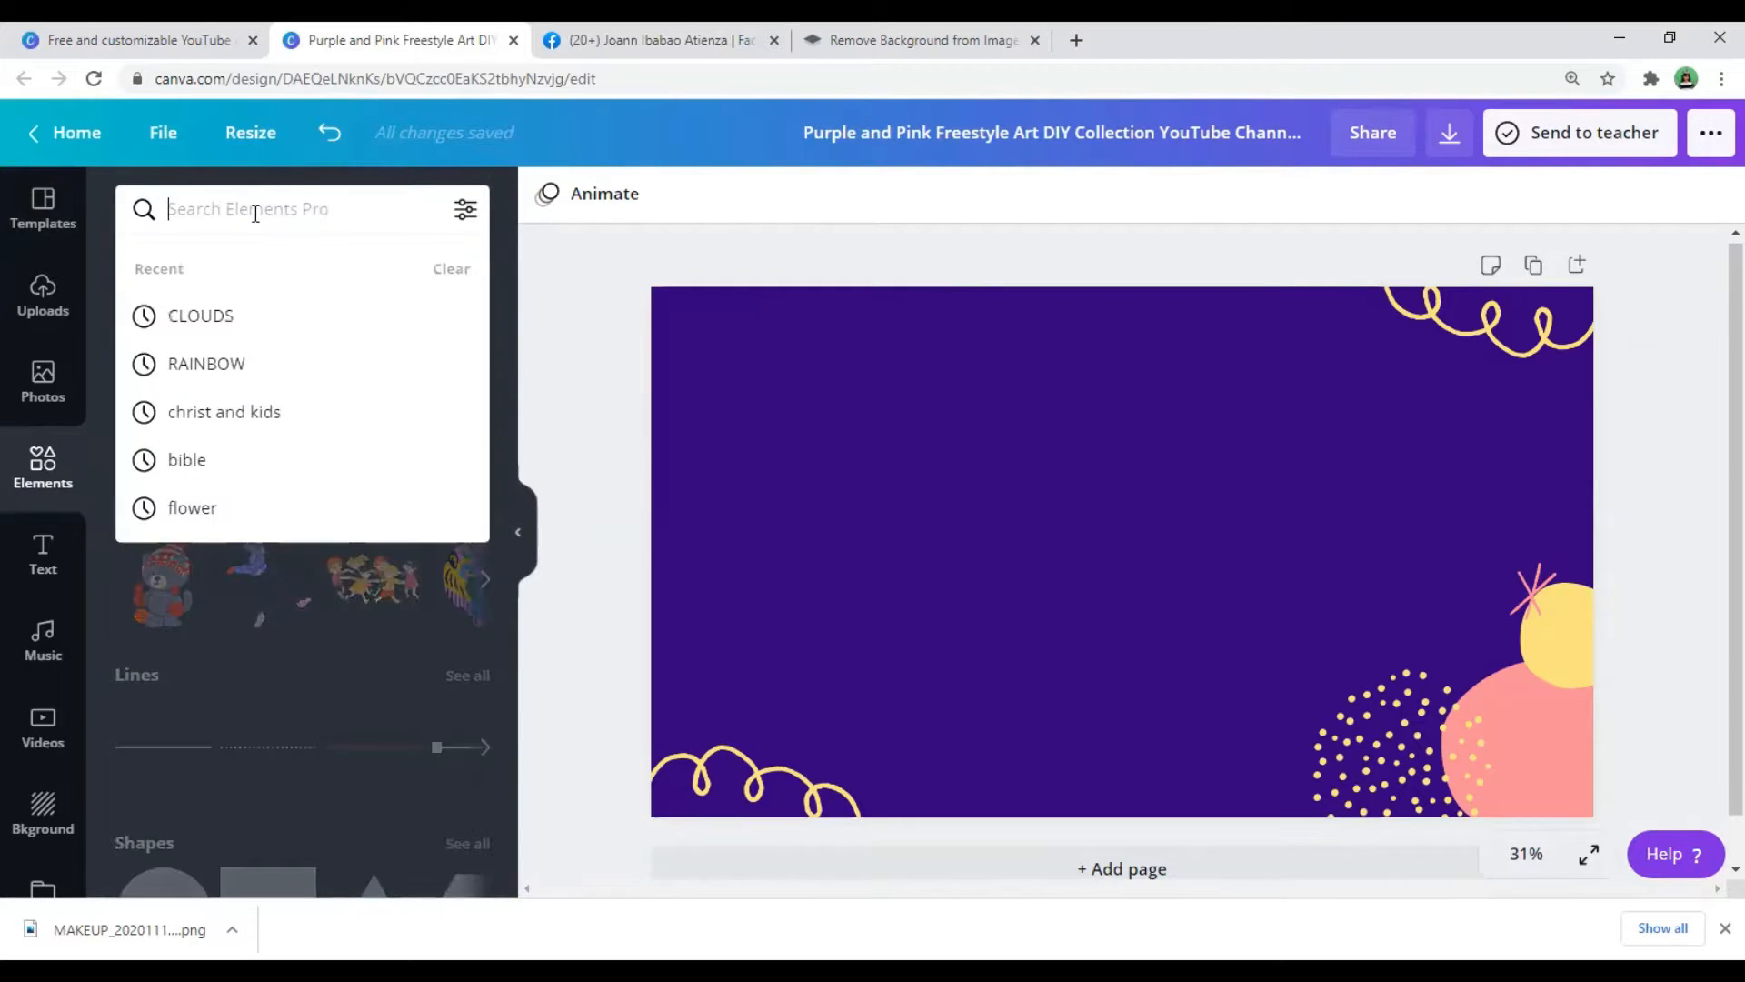
pyautogui.write('RAINBOW')
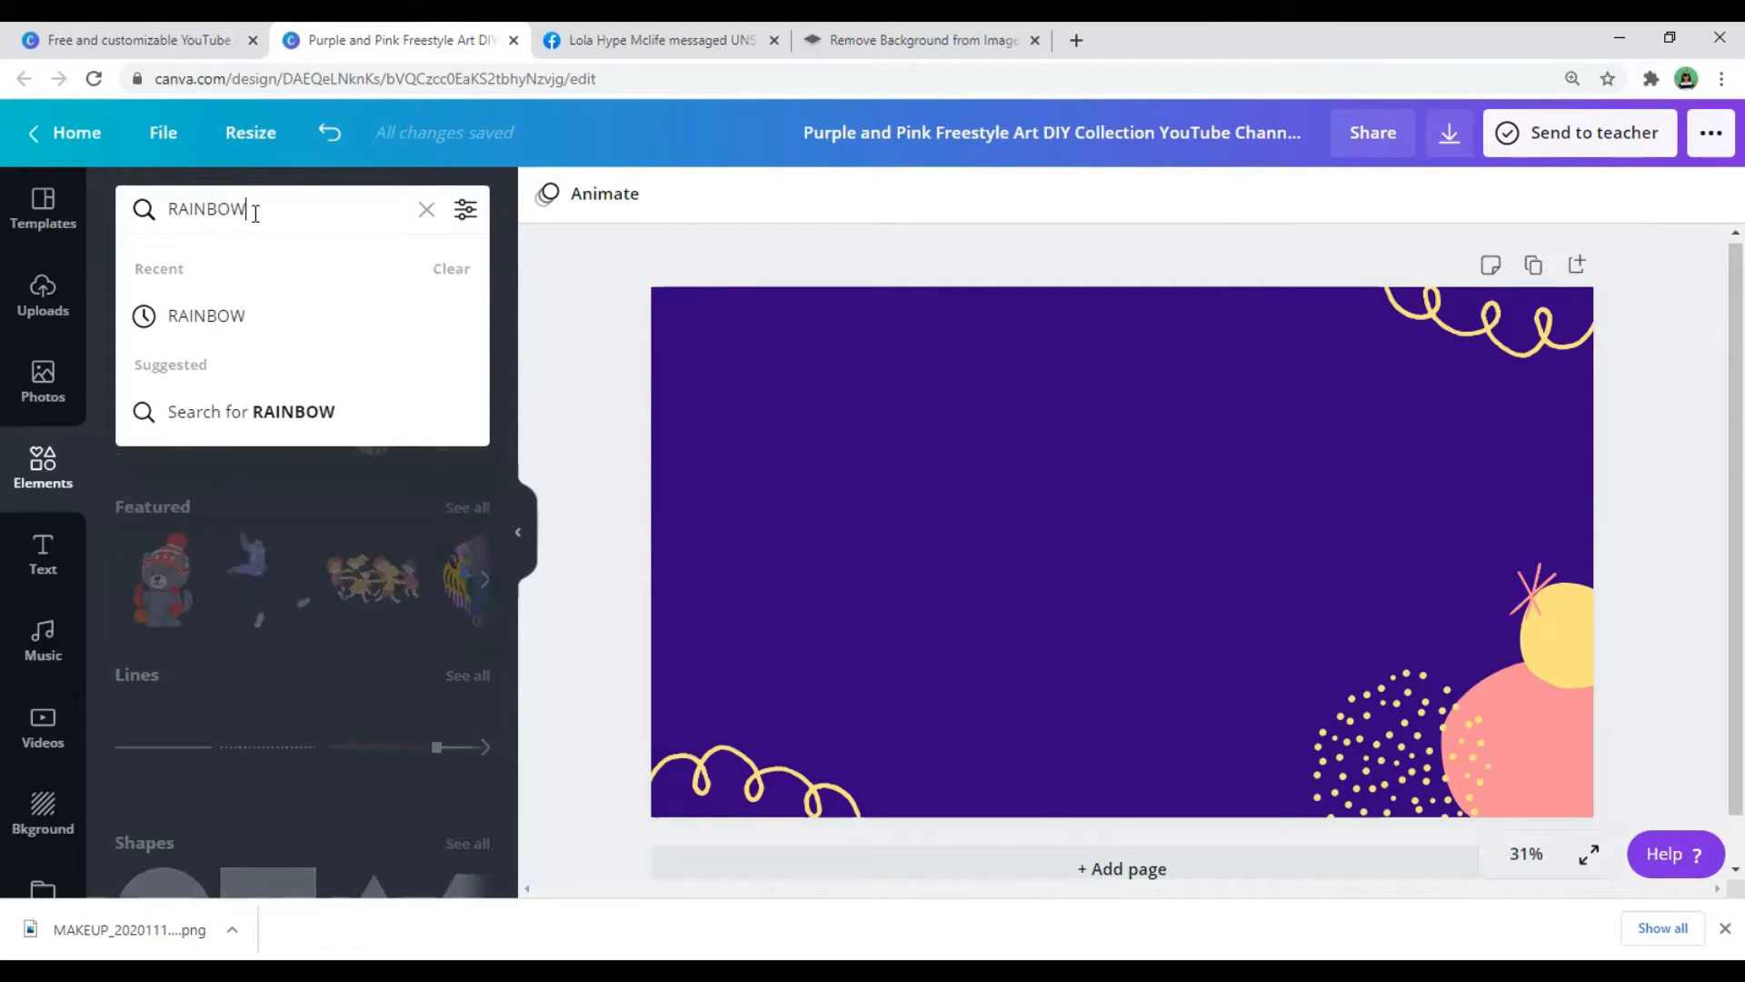
pyautogui.press('Return')
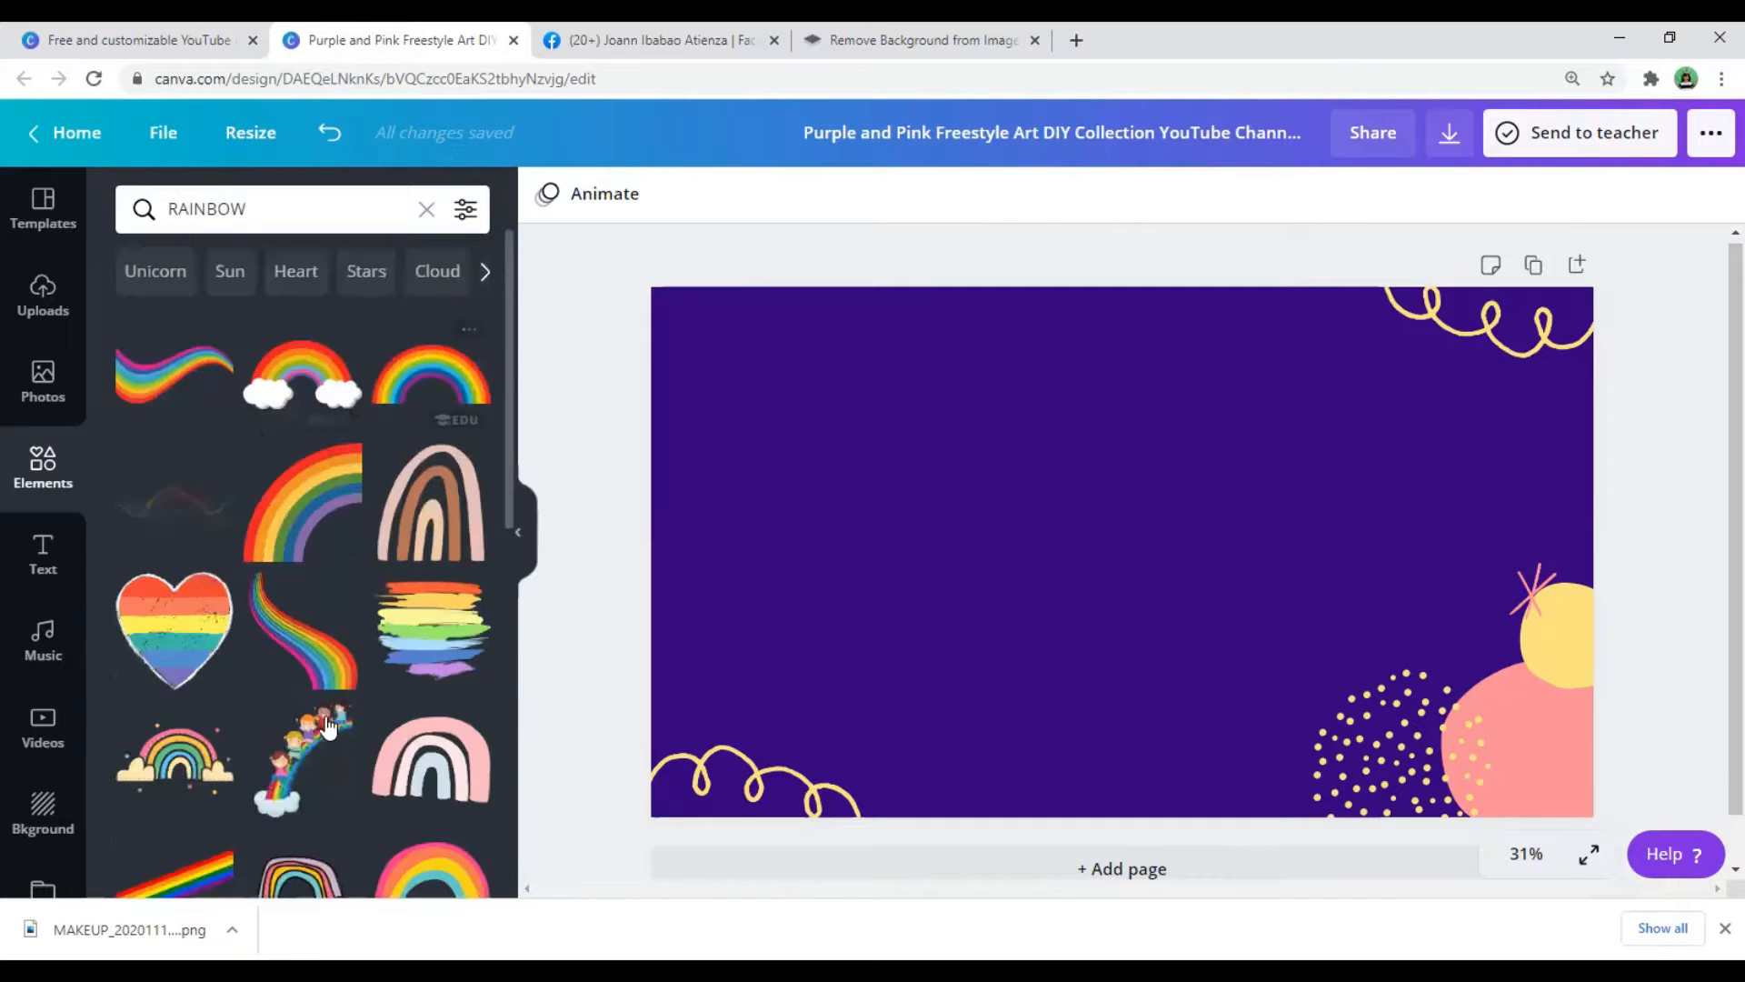
pyautogui.scroll(-5, 331, 727)
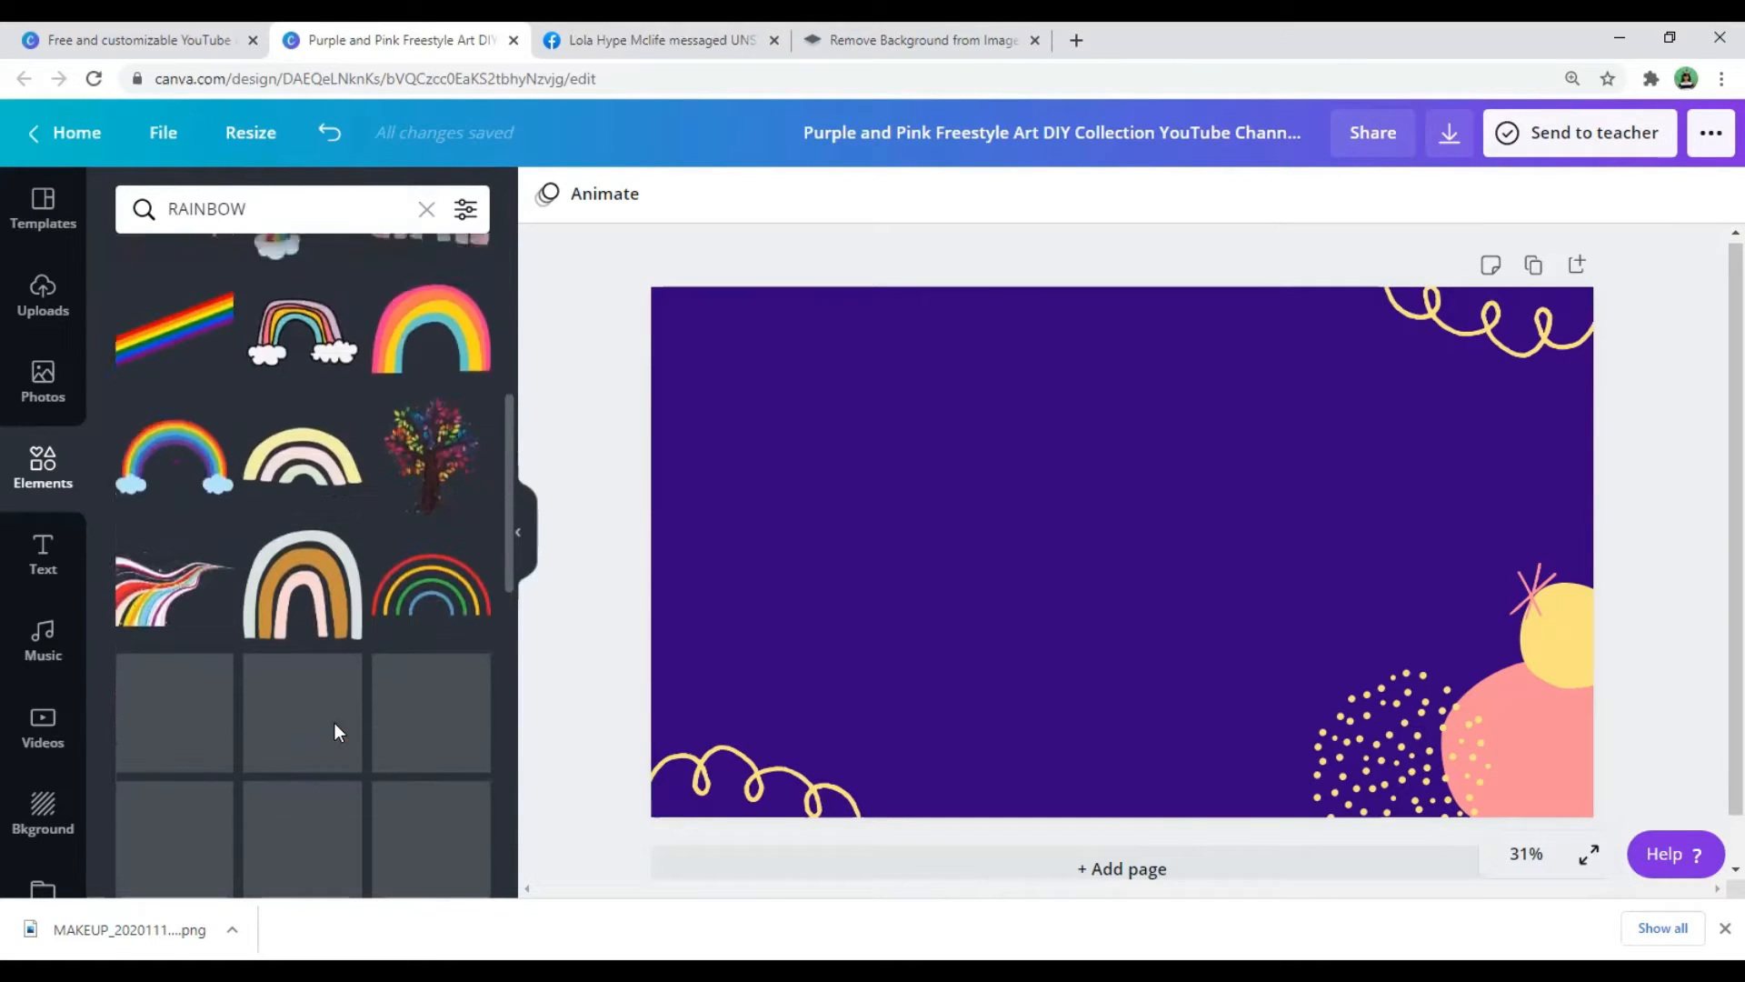
pyautogui.scroll(-5, 334, 733)
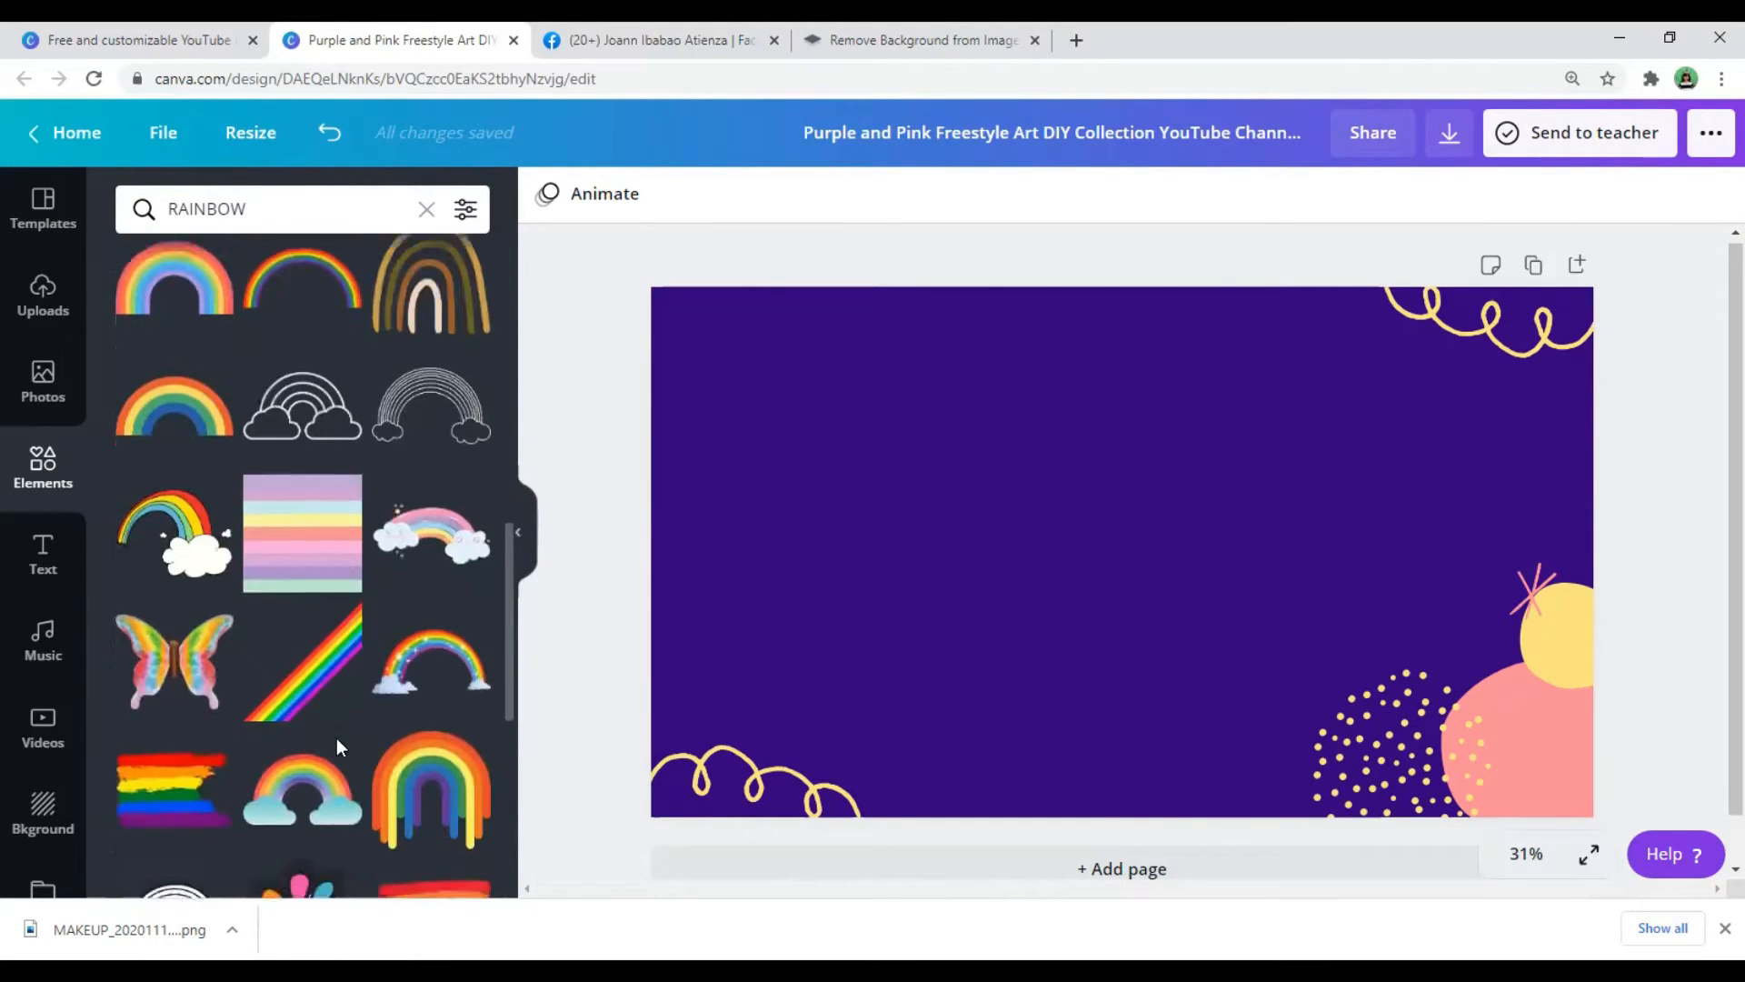
pyautogui.scroll(-2, 336, 738)
pyautogui.scroll(1, 336, 738)
pyautogui.scroll(-2, 336, 738)
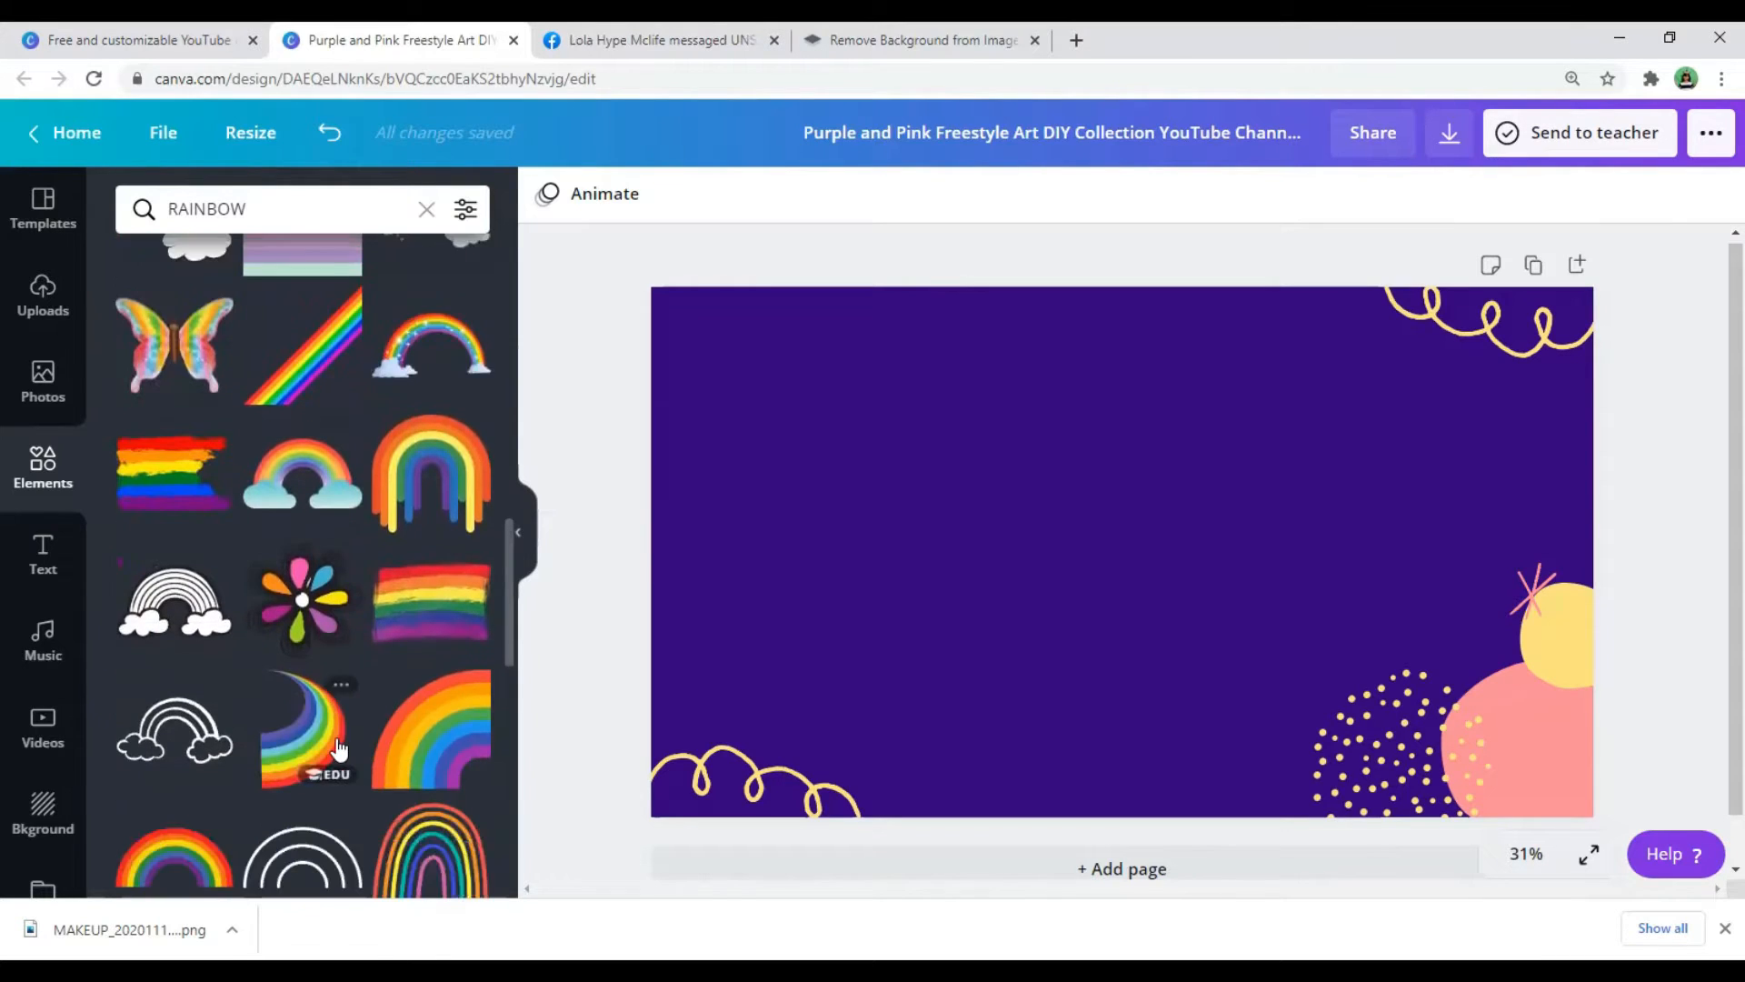
pyautogui.scroll(-4, 339, 747)
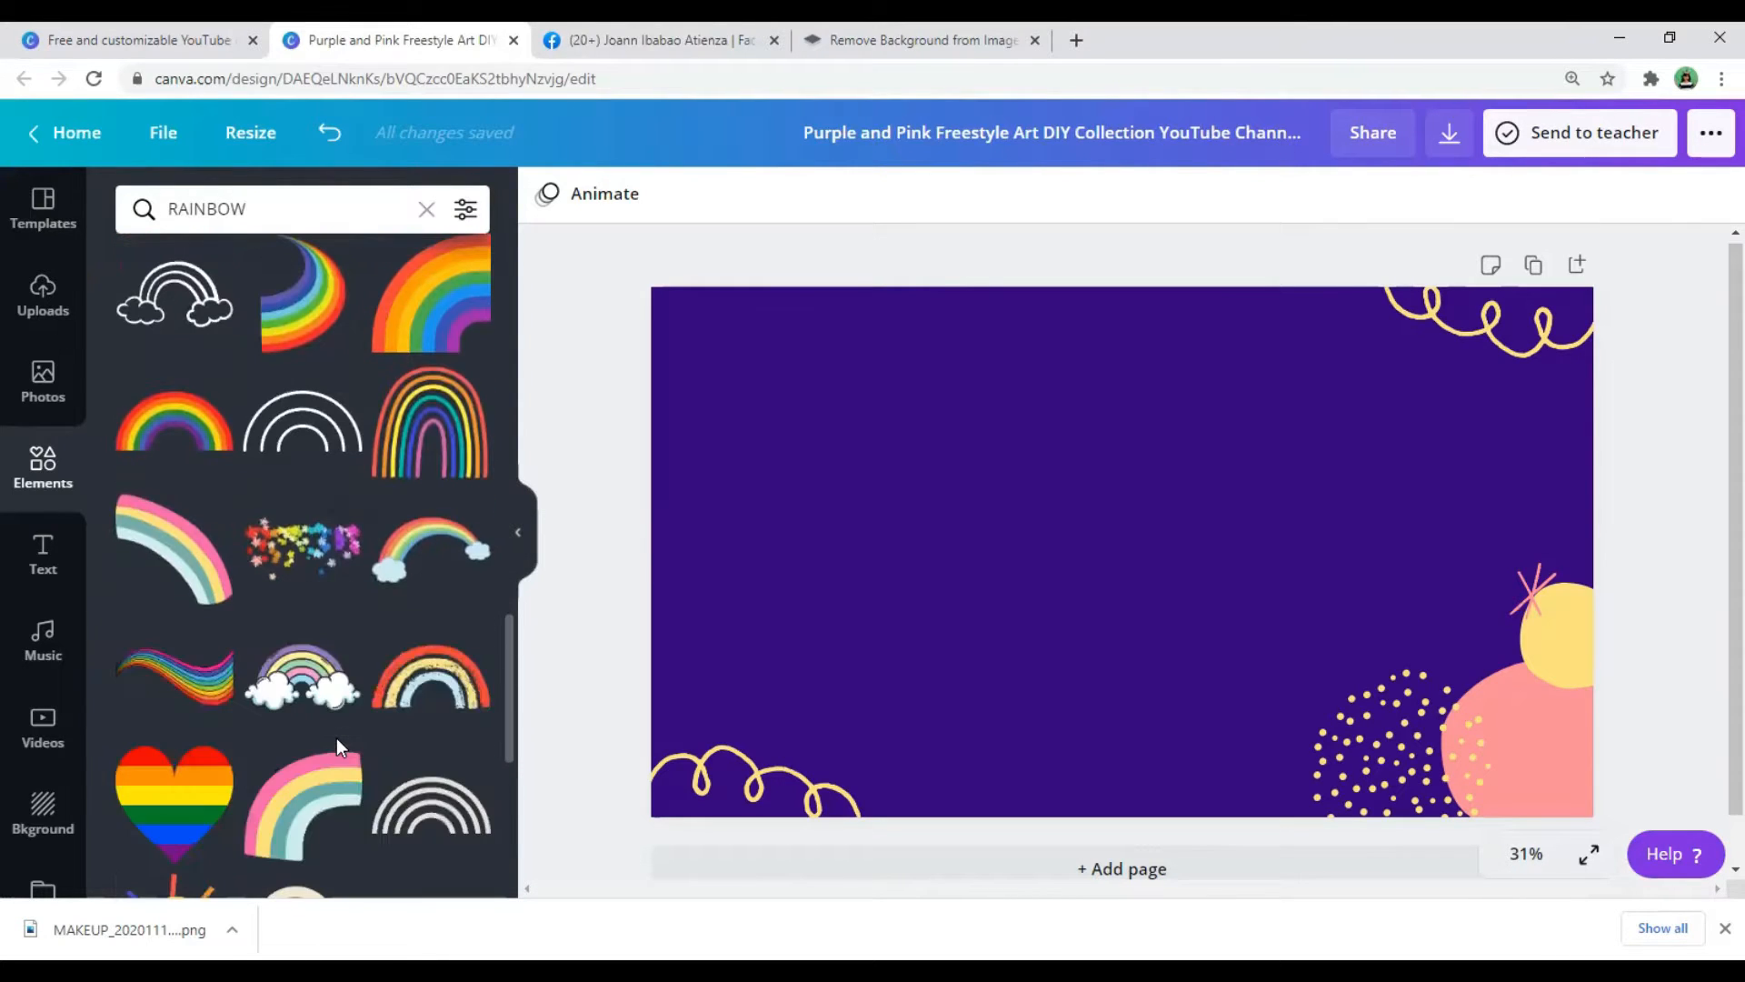
pyautogui.scroll(-5, 336, 738)
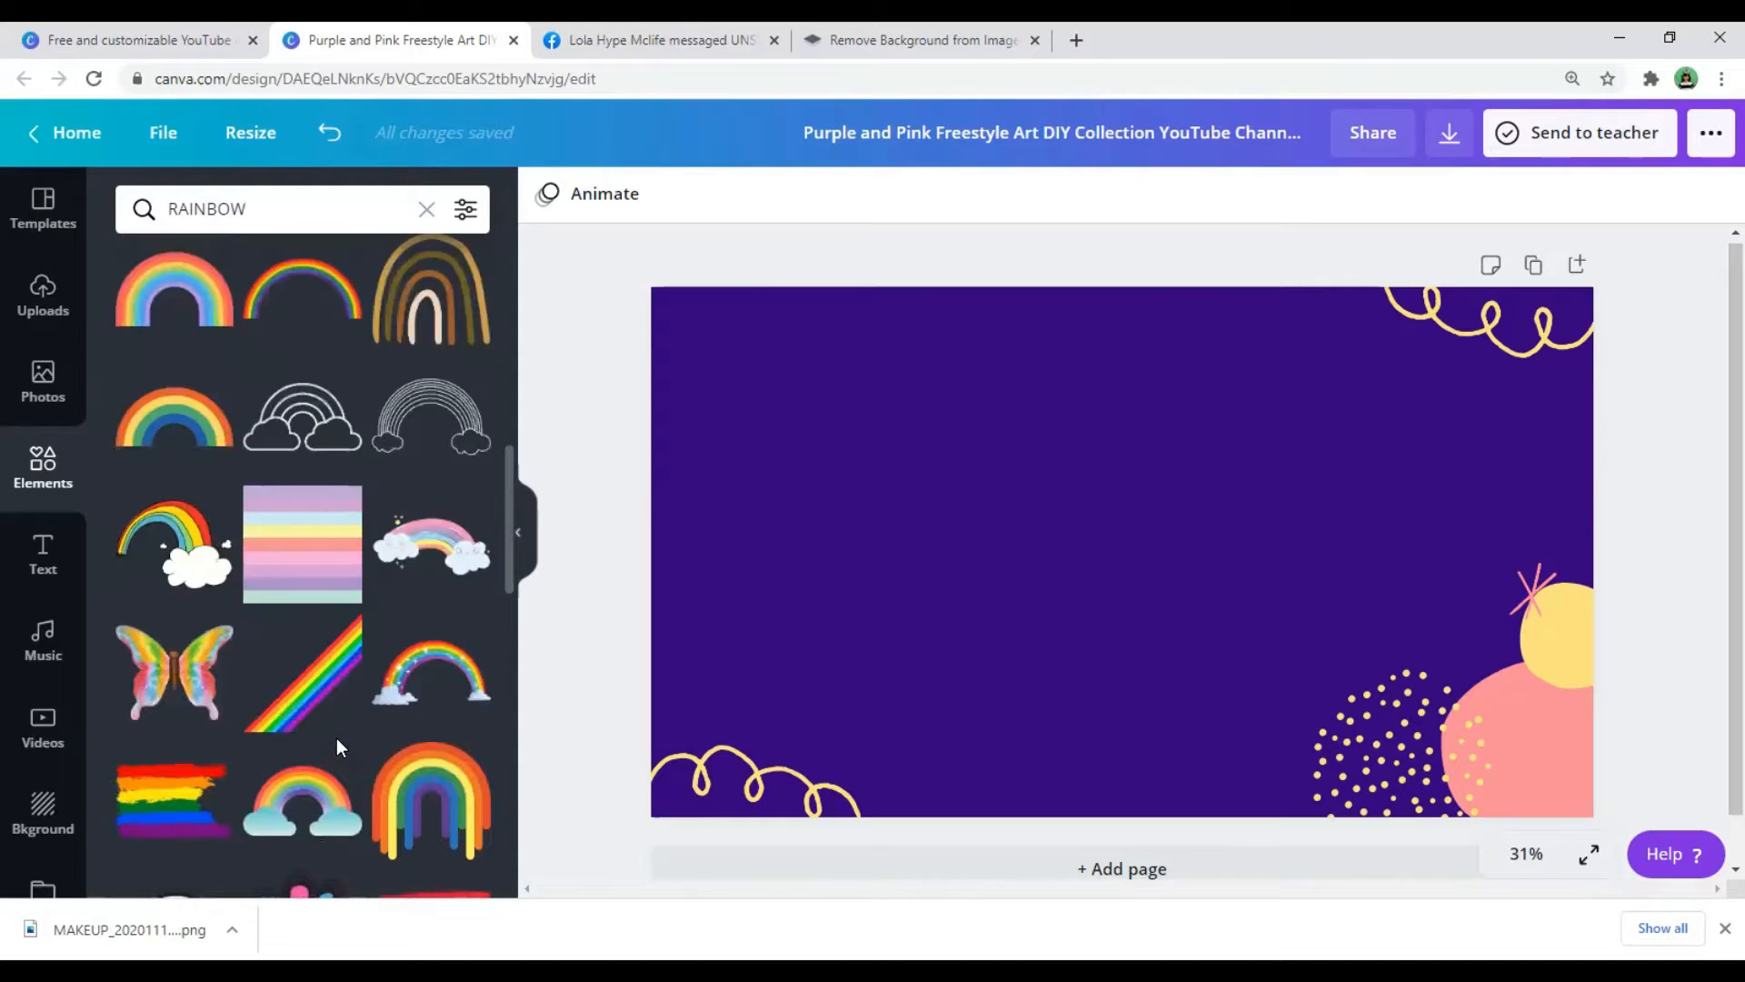
pyautogui.click(429, 550)
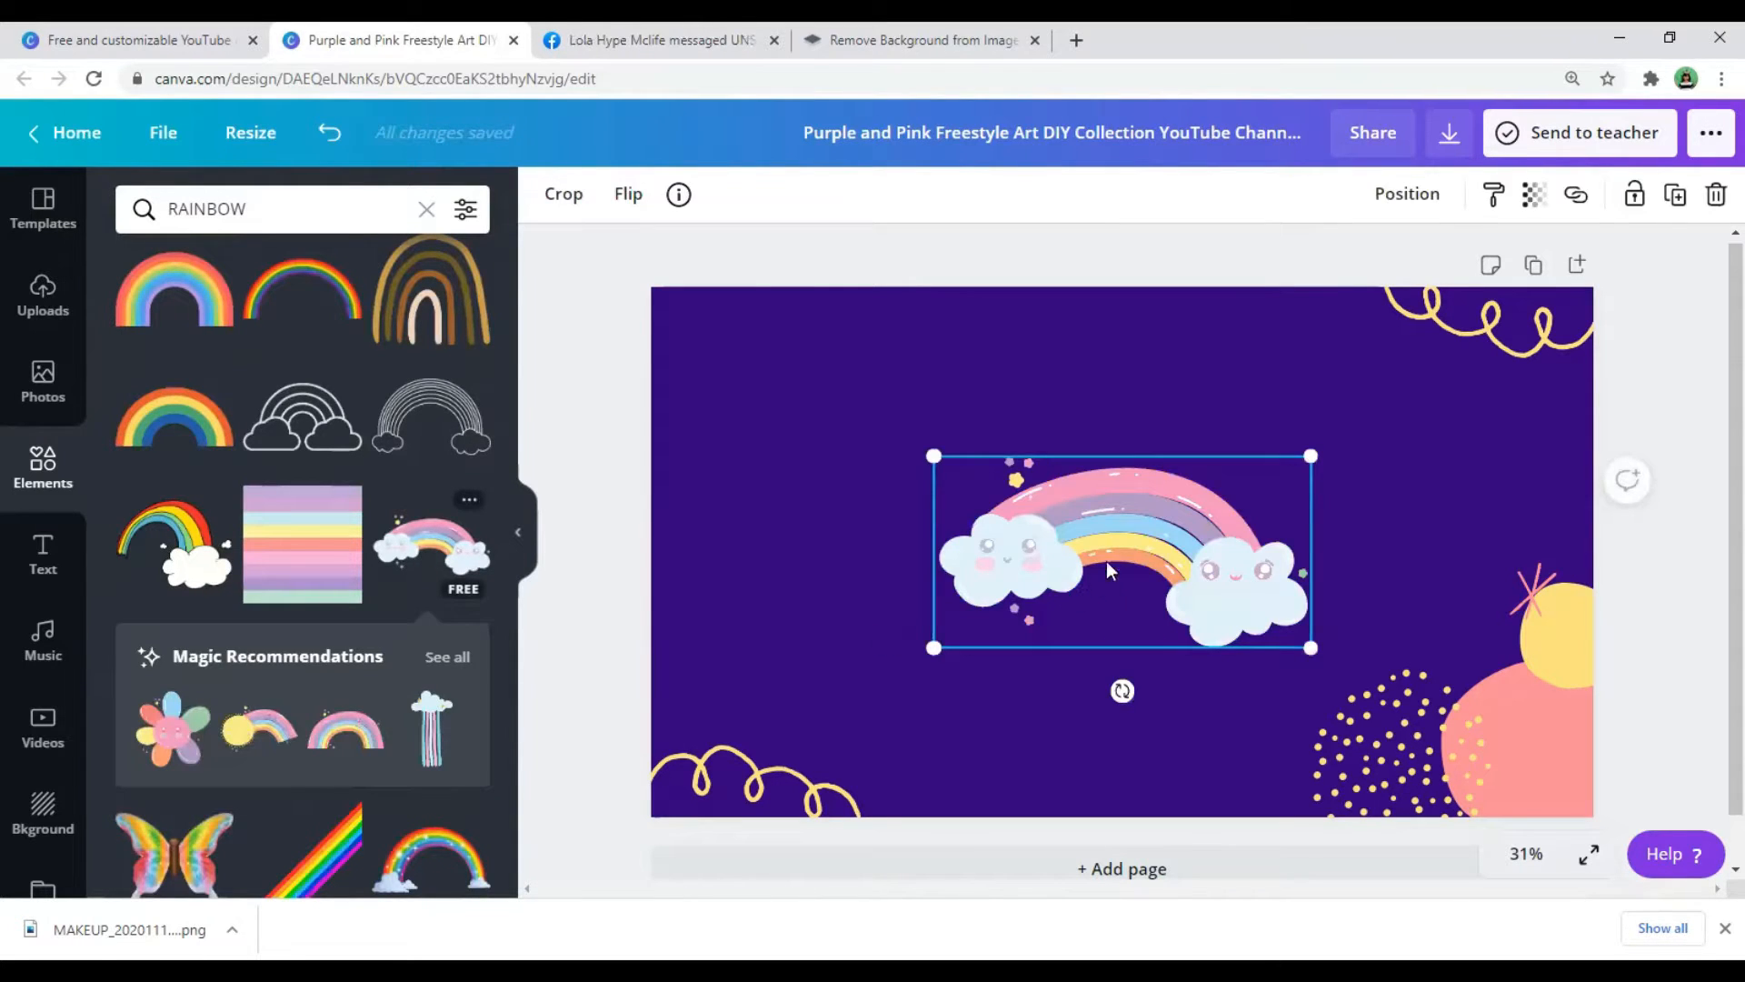
# Place the pastel rainbow in the banner's upper-right corner and enlarge it slightly.
pyautogui.moveTo(1109, 570); pyautogui.dragTo(1339, 402)
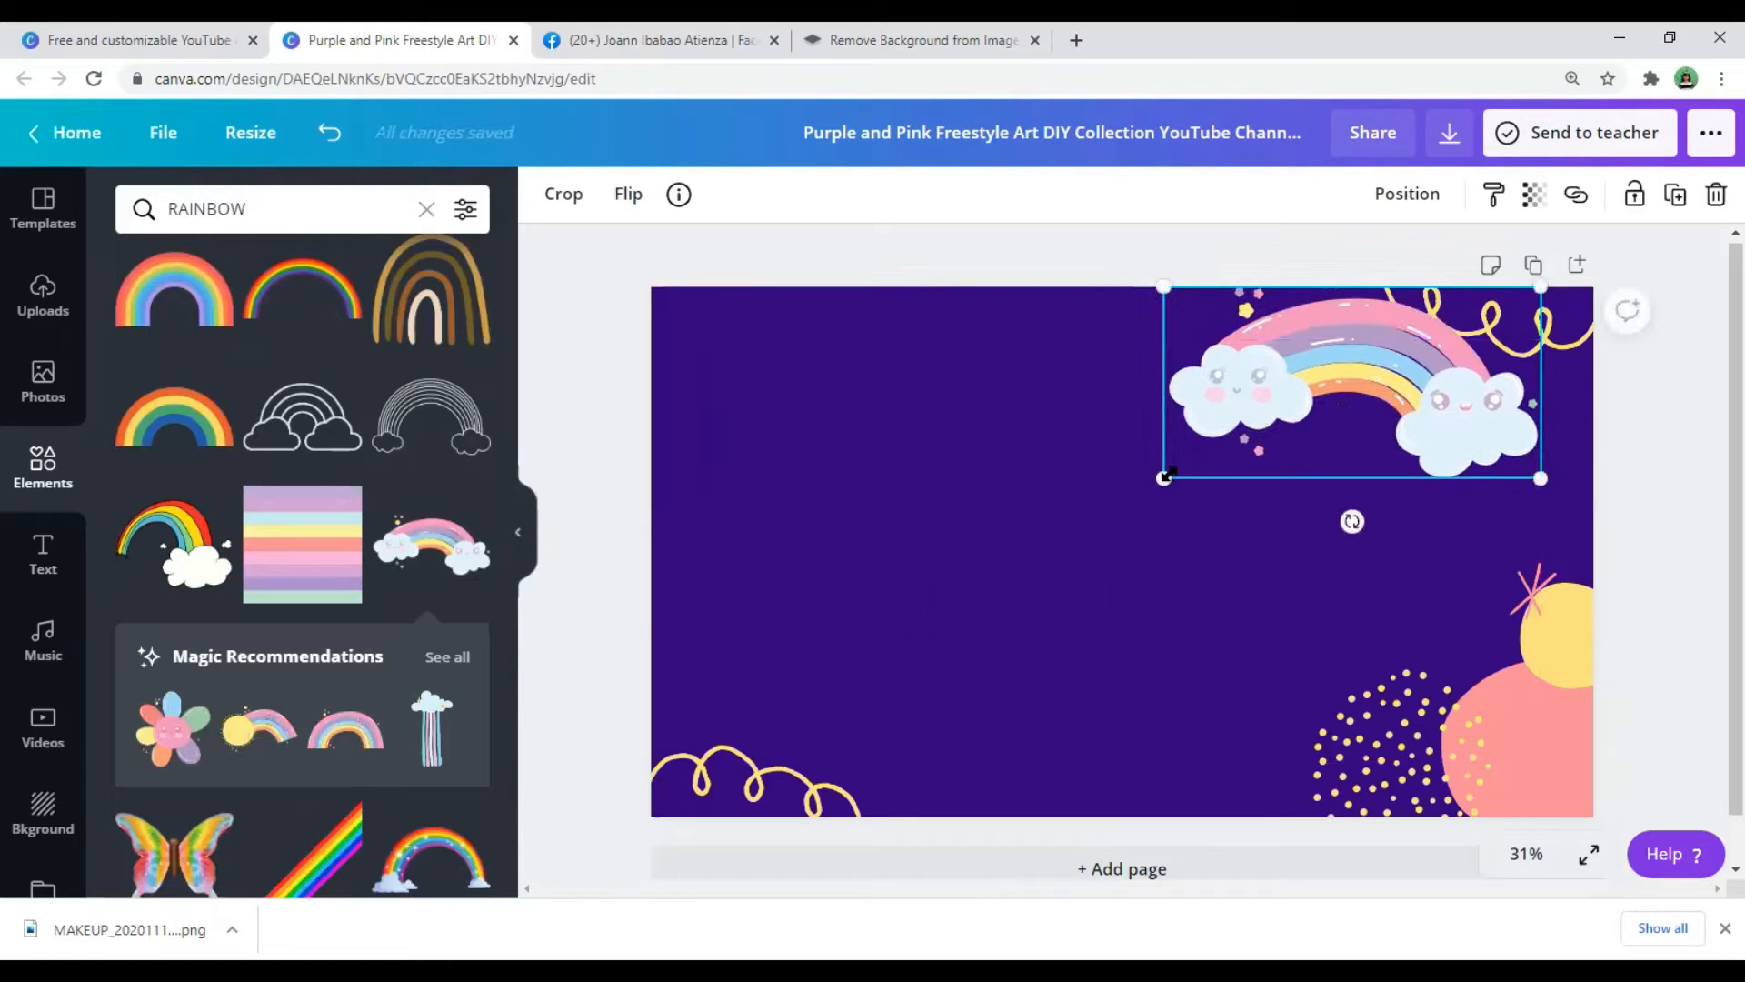
pyautogui.moveTo(1108, 478); pyautogui.dragTo(1119, 500)
pyautogui.moveTo(1414, 440); pyautogui.dragTo(1453, 439)
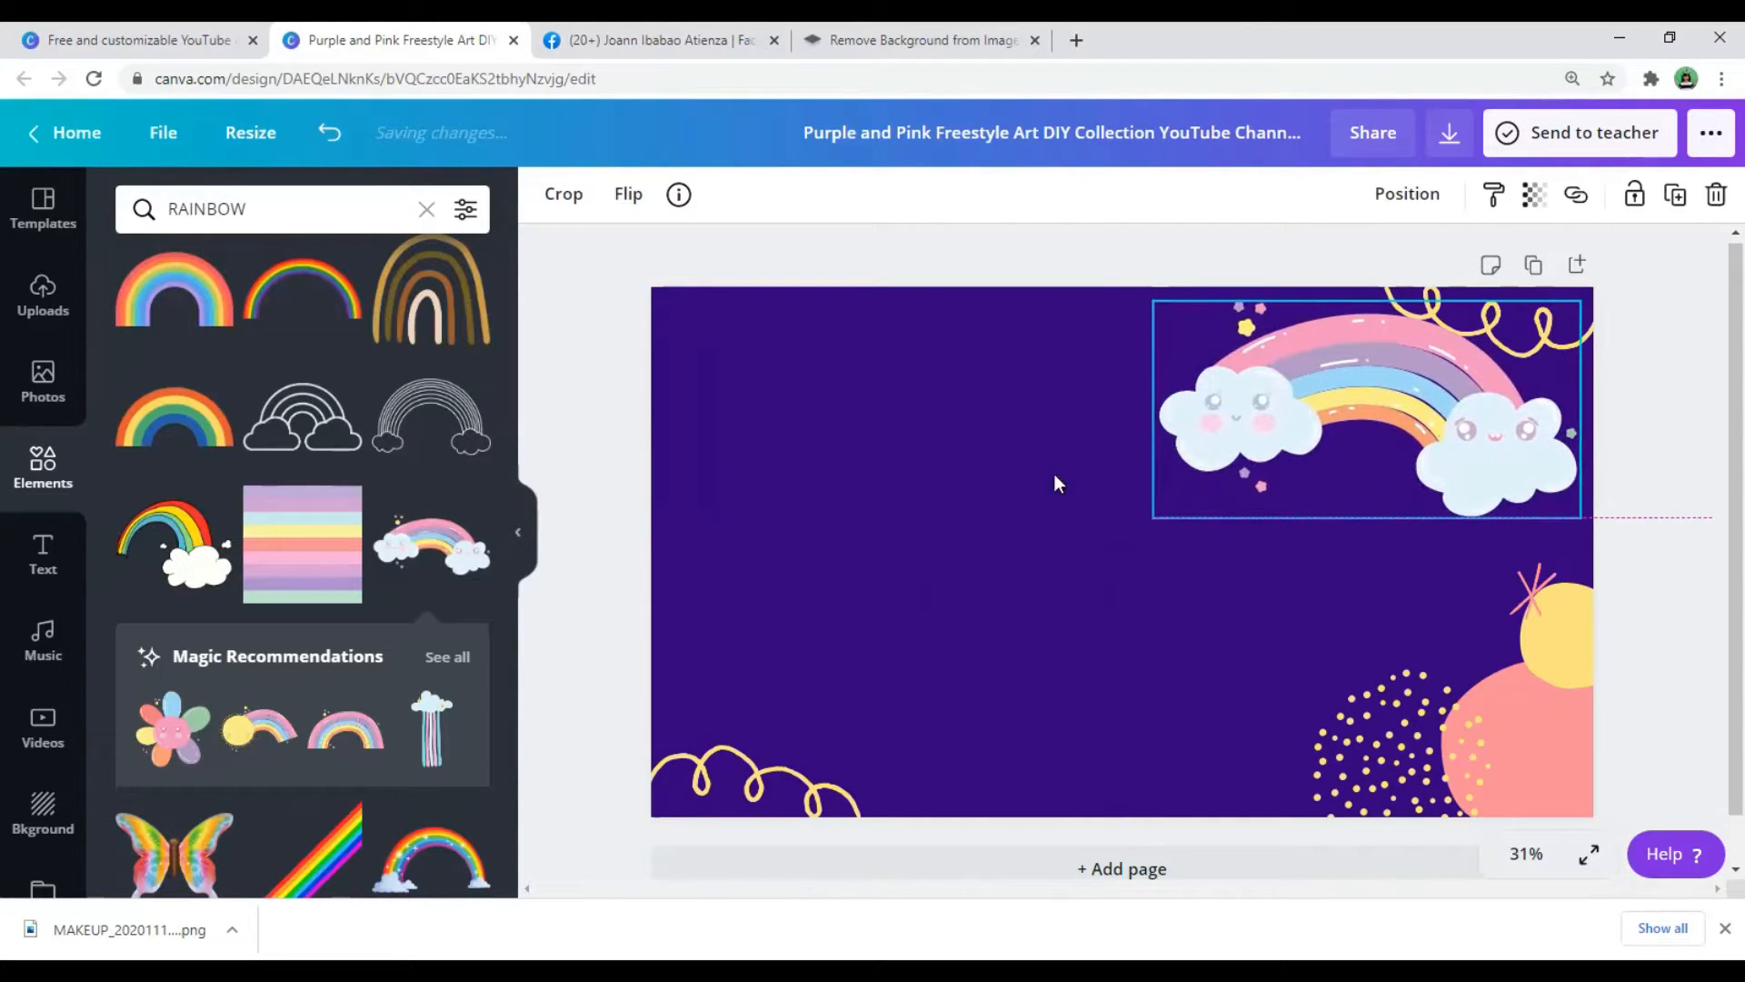
# Search the elements for CLOUDS and add the white cloud with grey shading to the banner.
pyautogui.click(426, 210)
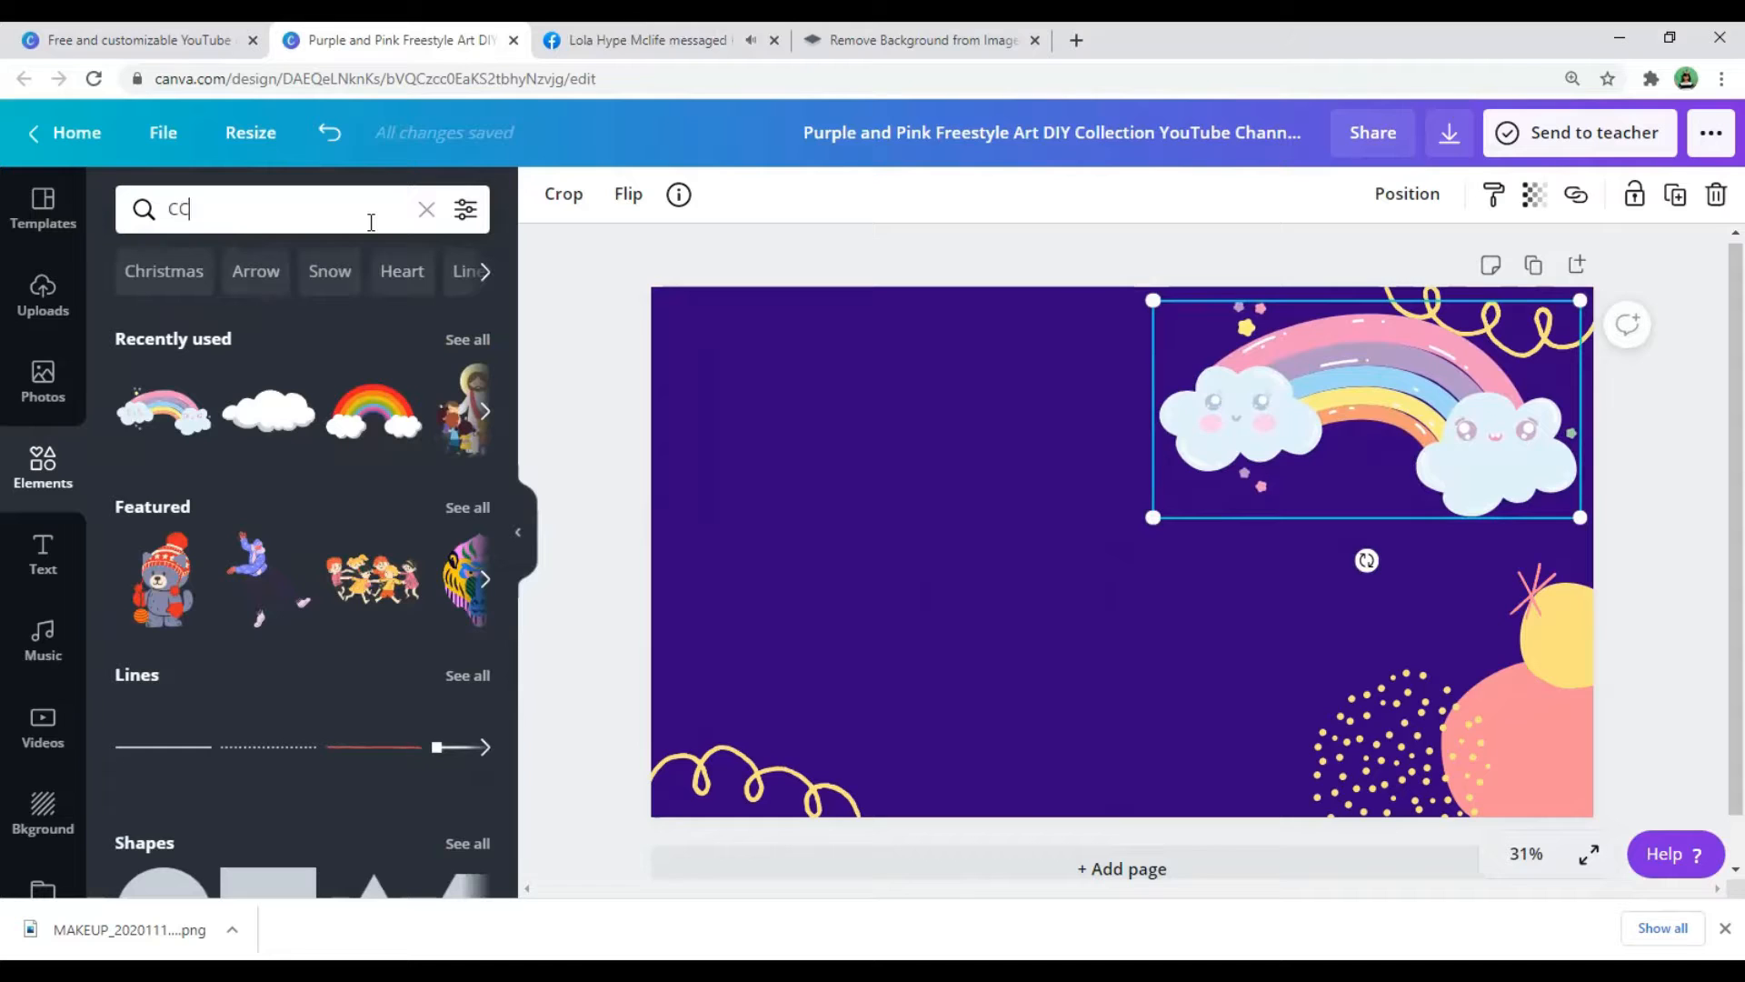
pyautogui.press('Return')
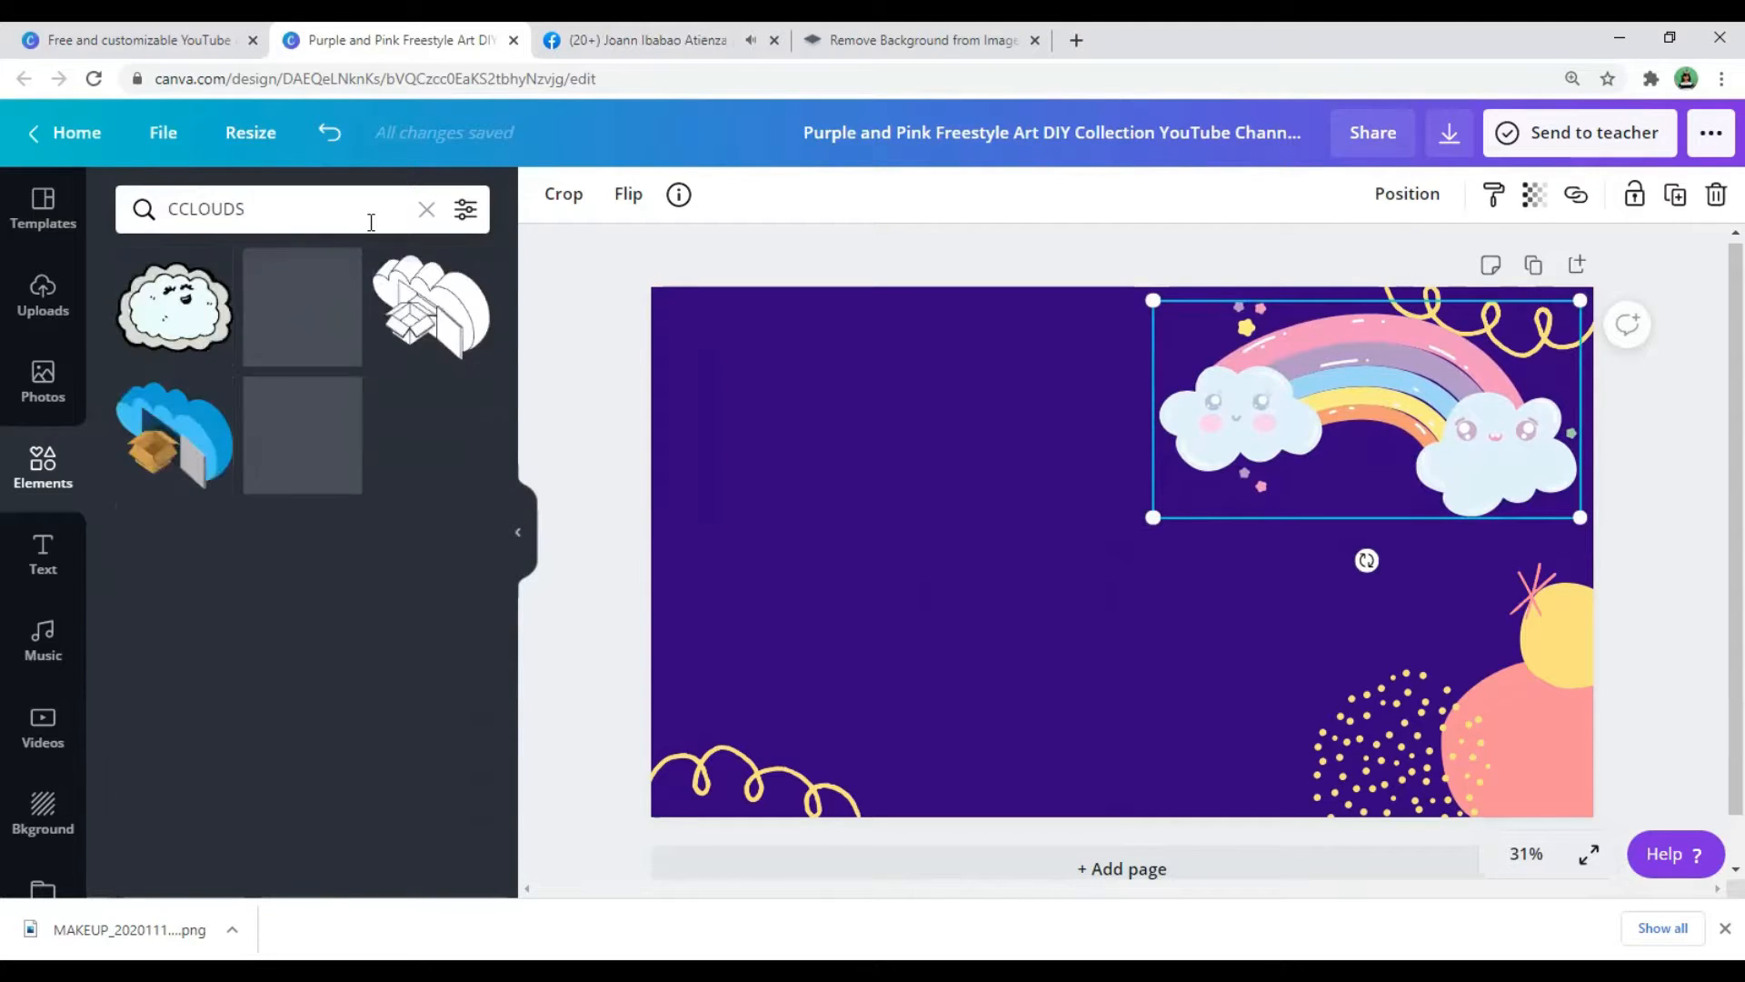
pyautogui.click(179, 211)
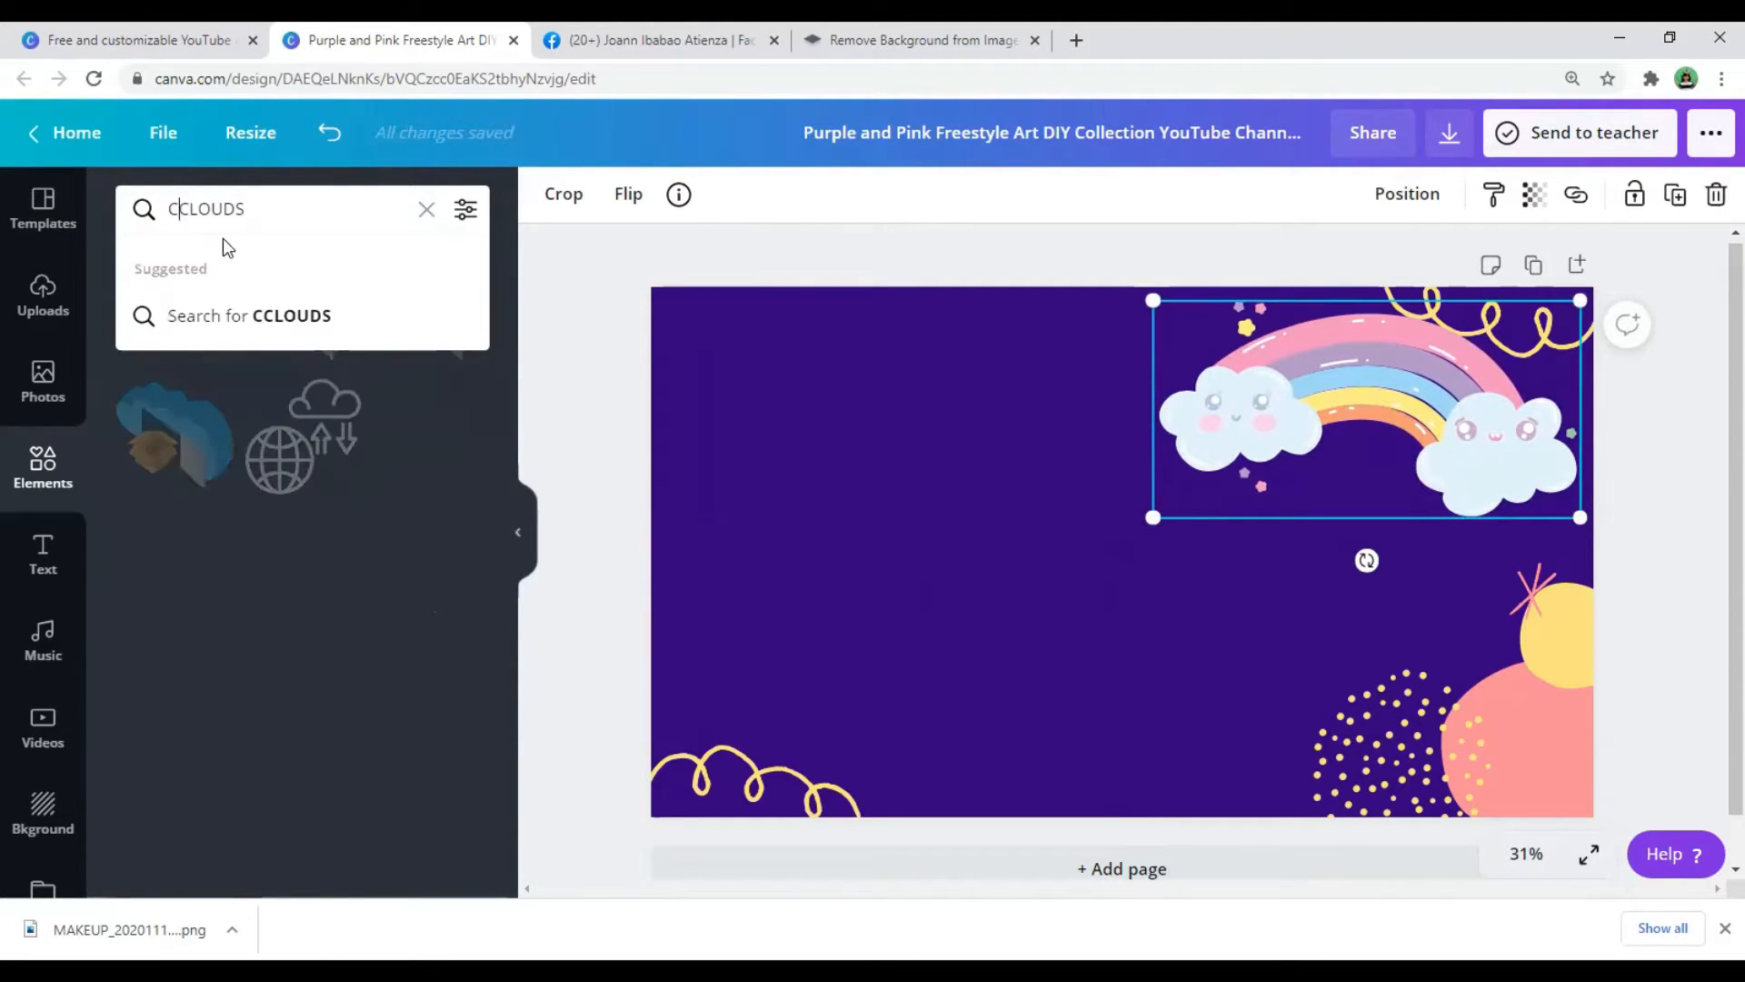
pyautogui.press('BackSpace')
pyautogui.press('Return')
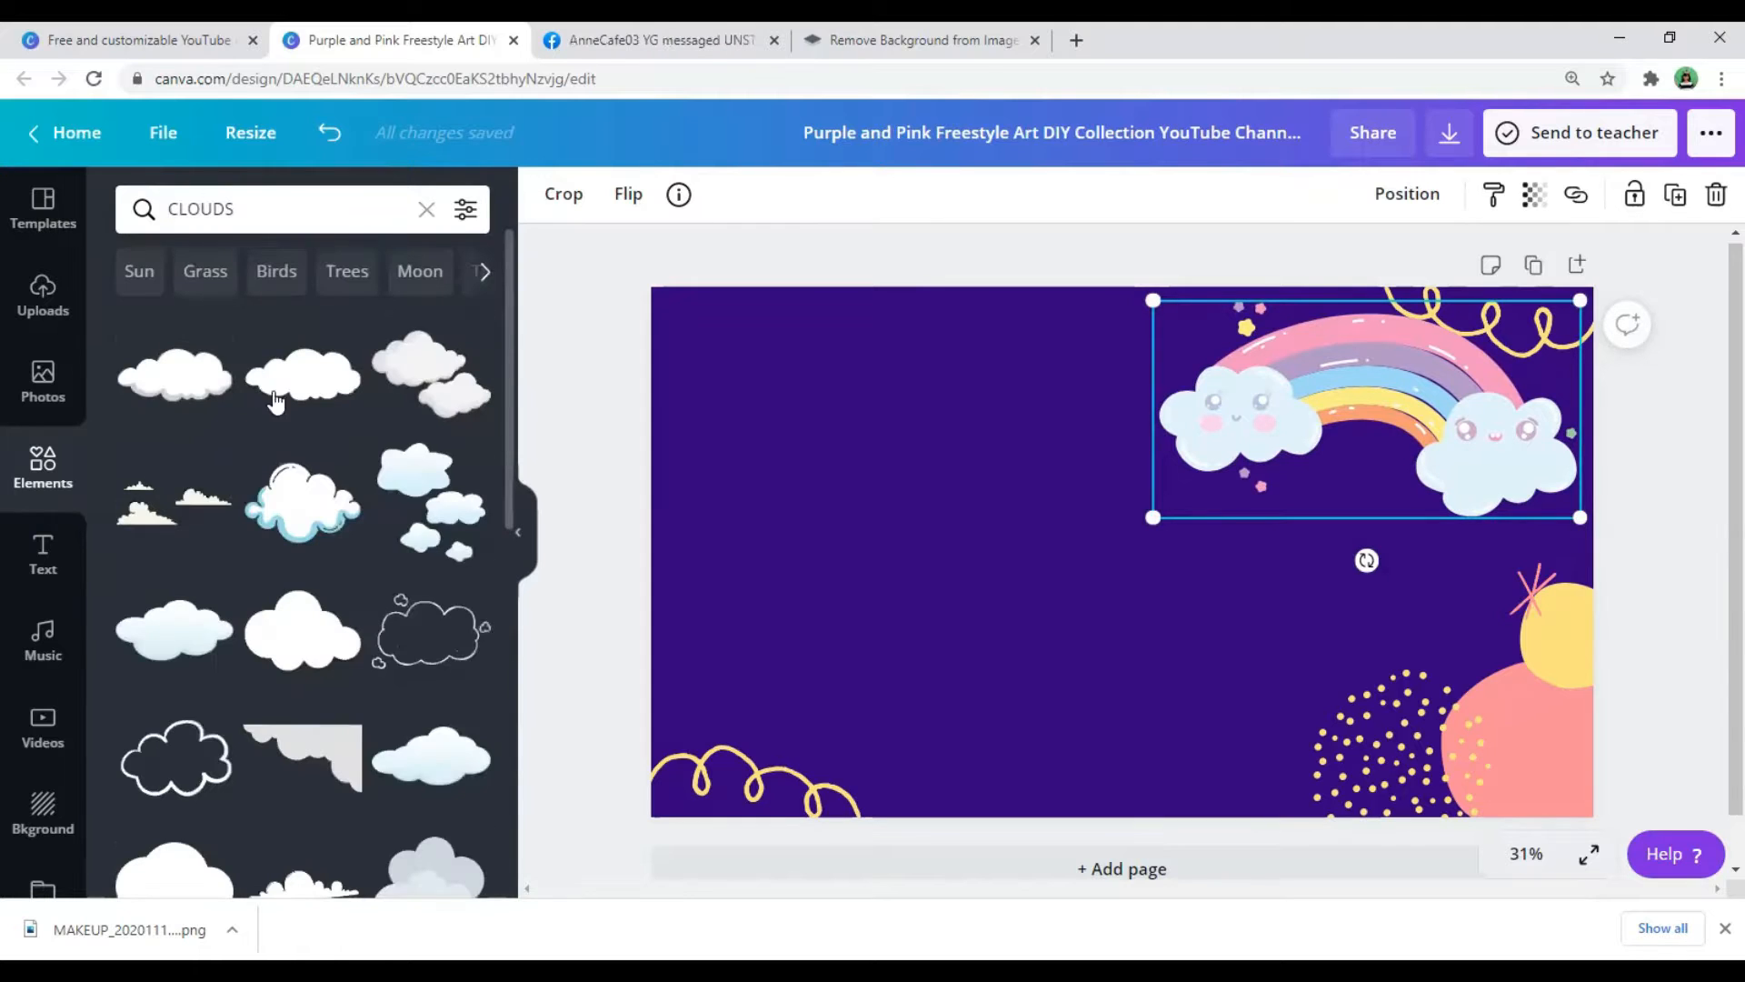
pyautogui.scroll(-7, 269, 665)
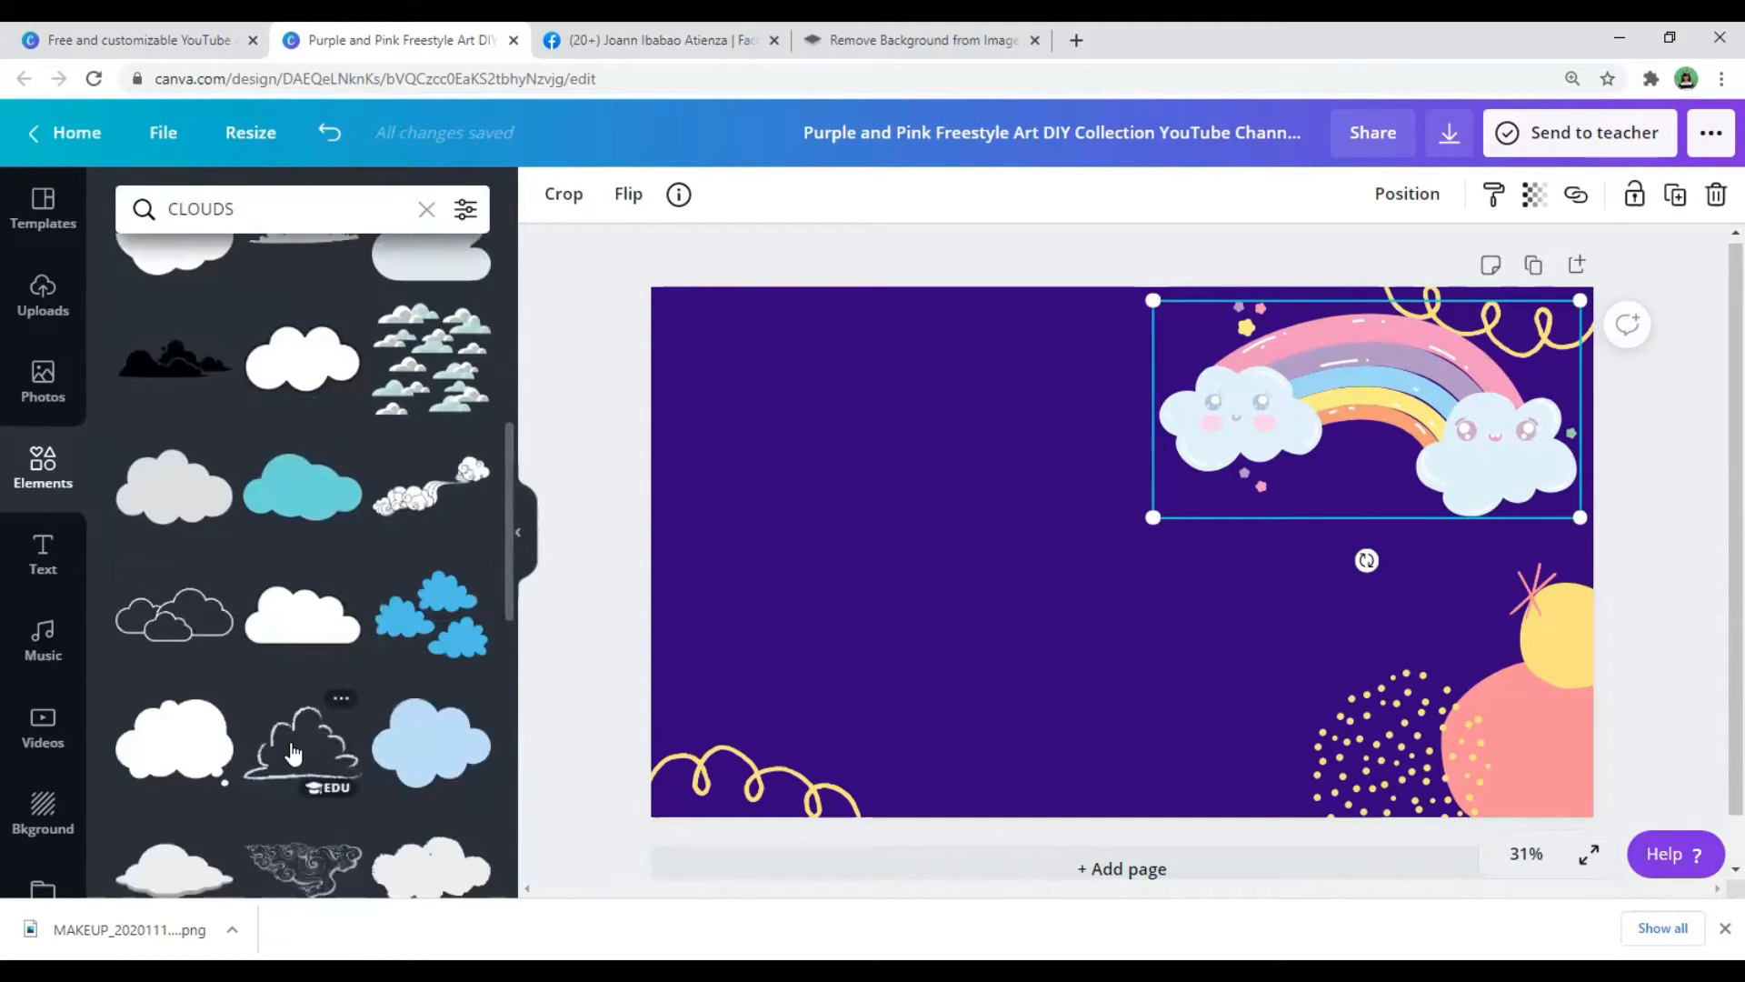
pyautogui.scroll(-4, 286, 727)
pyautogui.scroll(10, 292, 752)
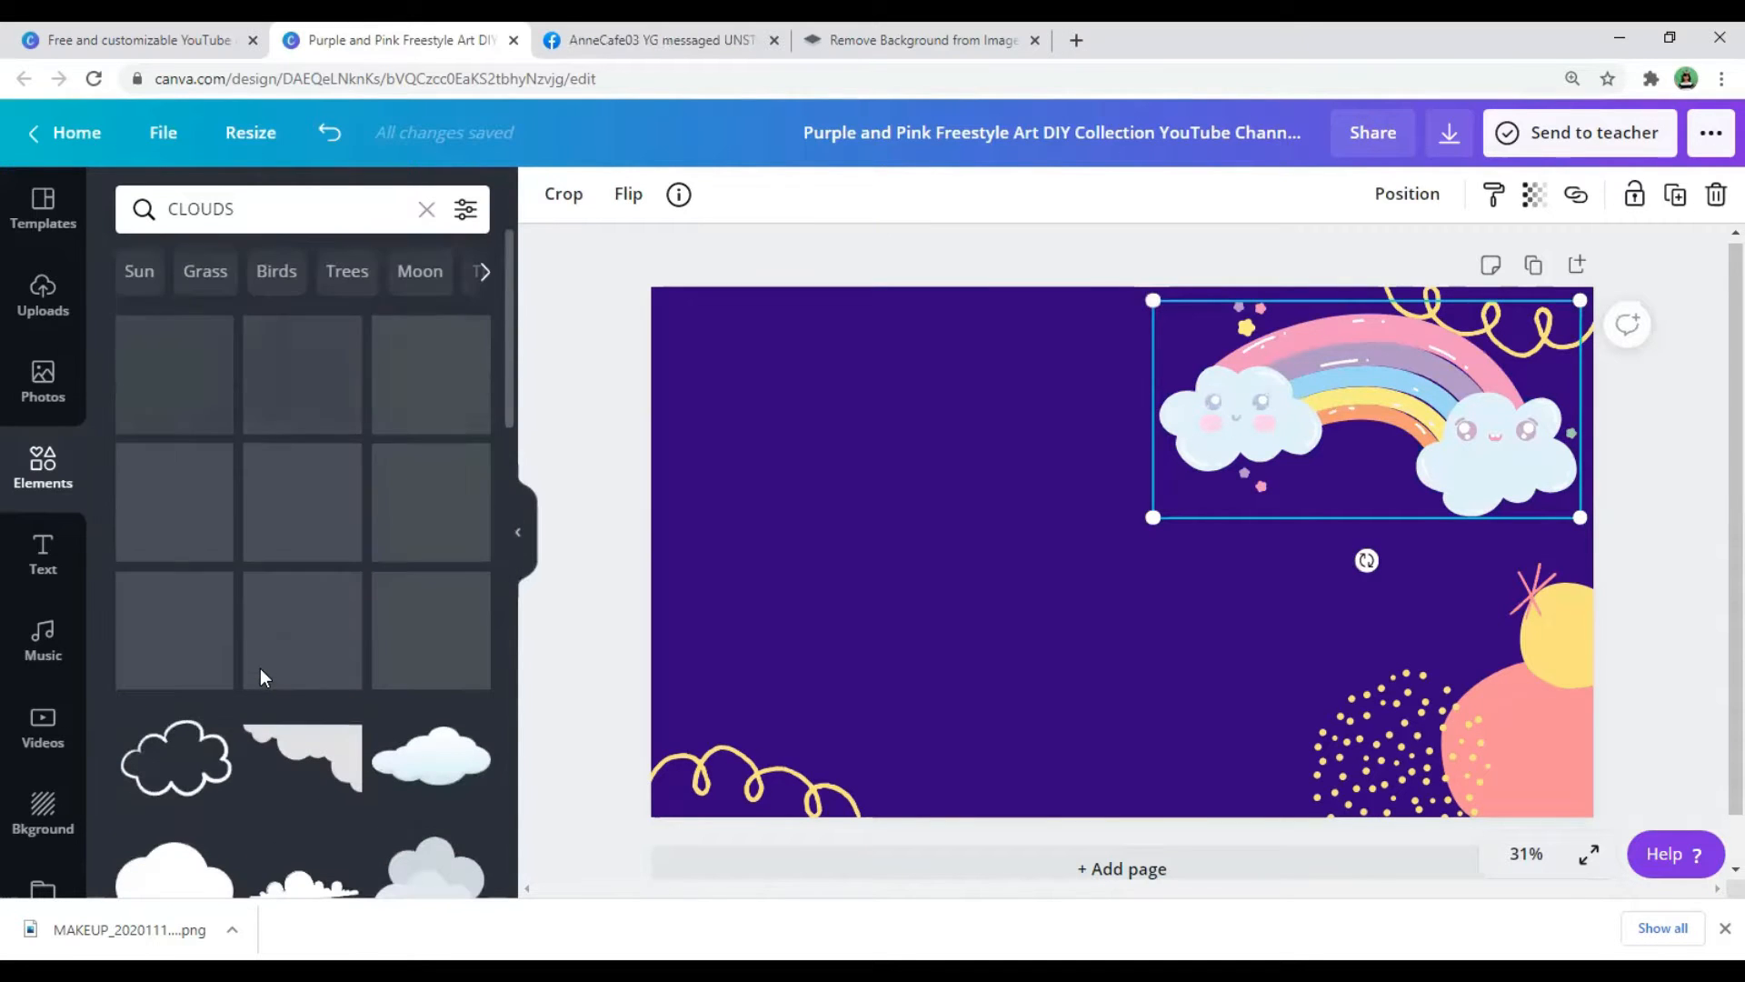
pyautogui.click(185, 391)
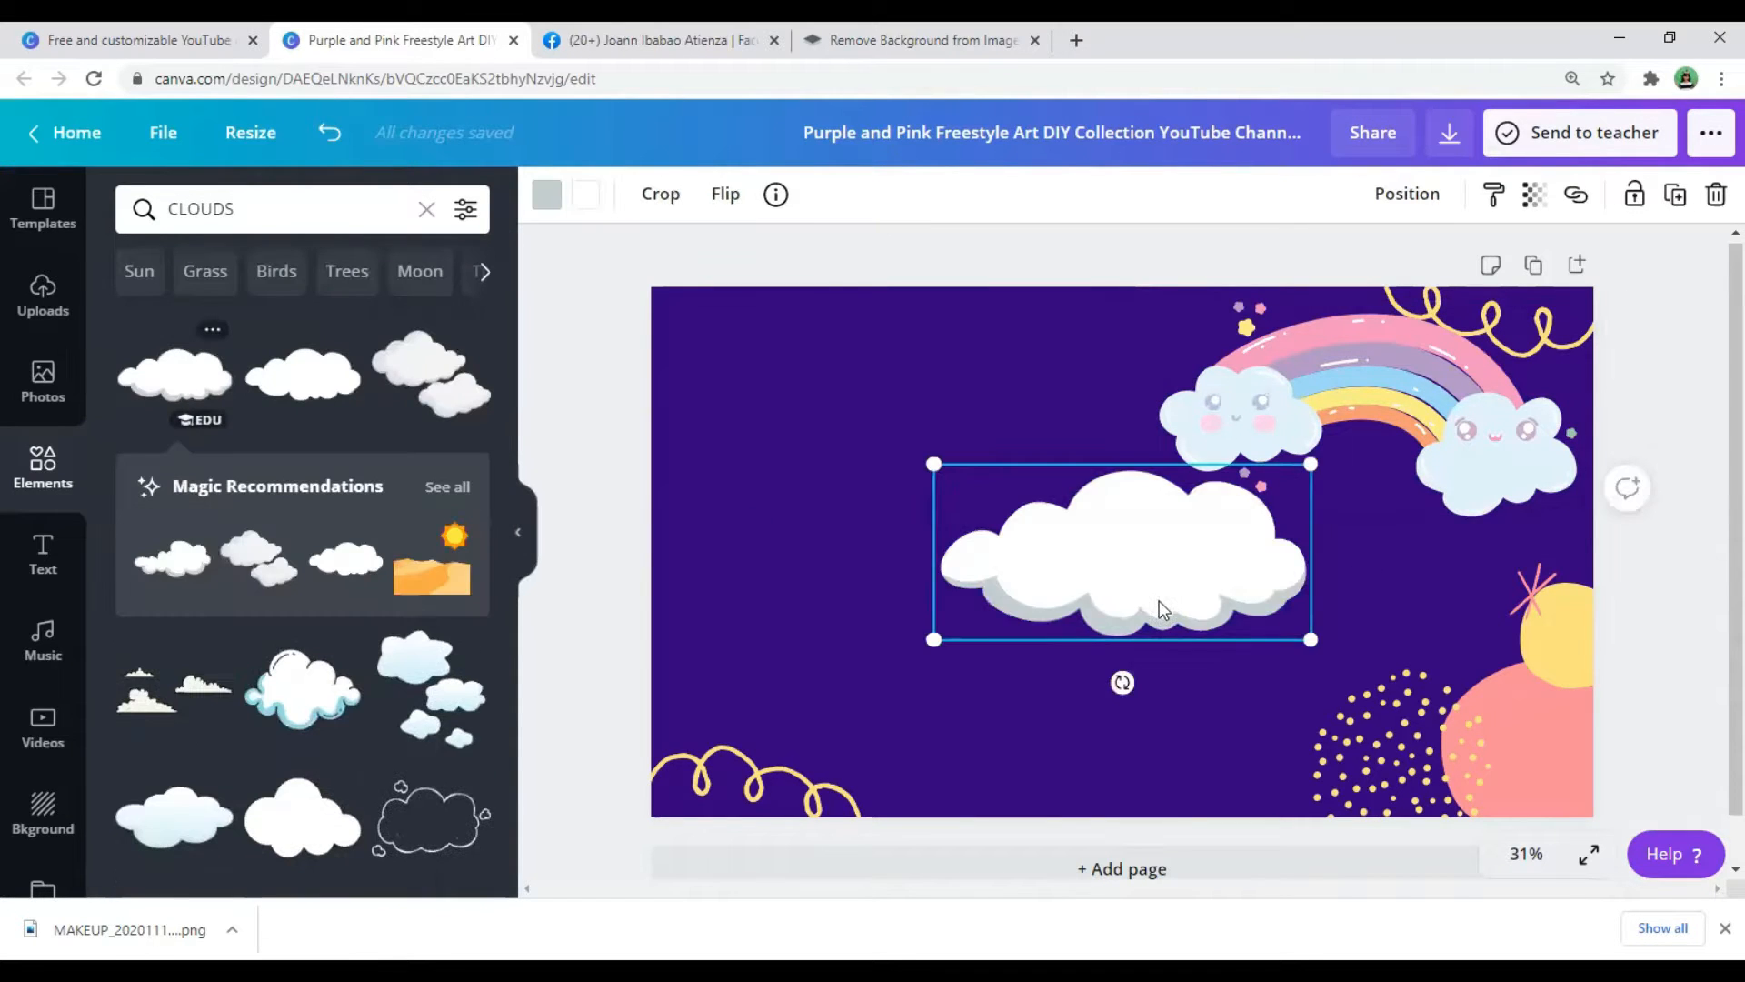
# Shrink the white cloud into the banner's upper-left corner and place two duplicates in a row toward the rainbow.
pyautogui.moveTo(1159, 600); pyautogui.dragTo(873, 431)
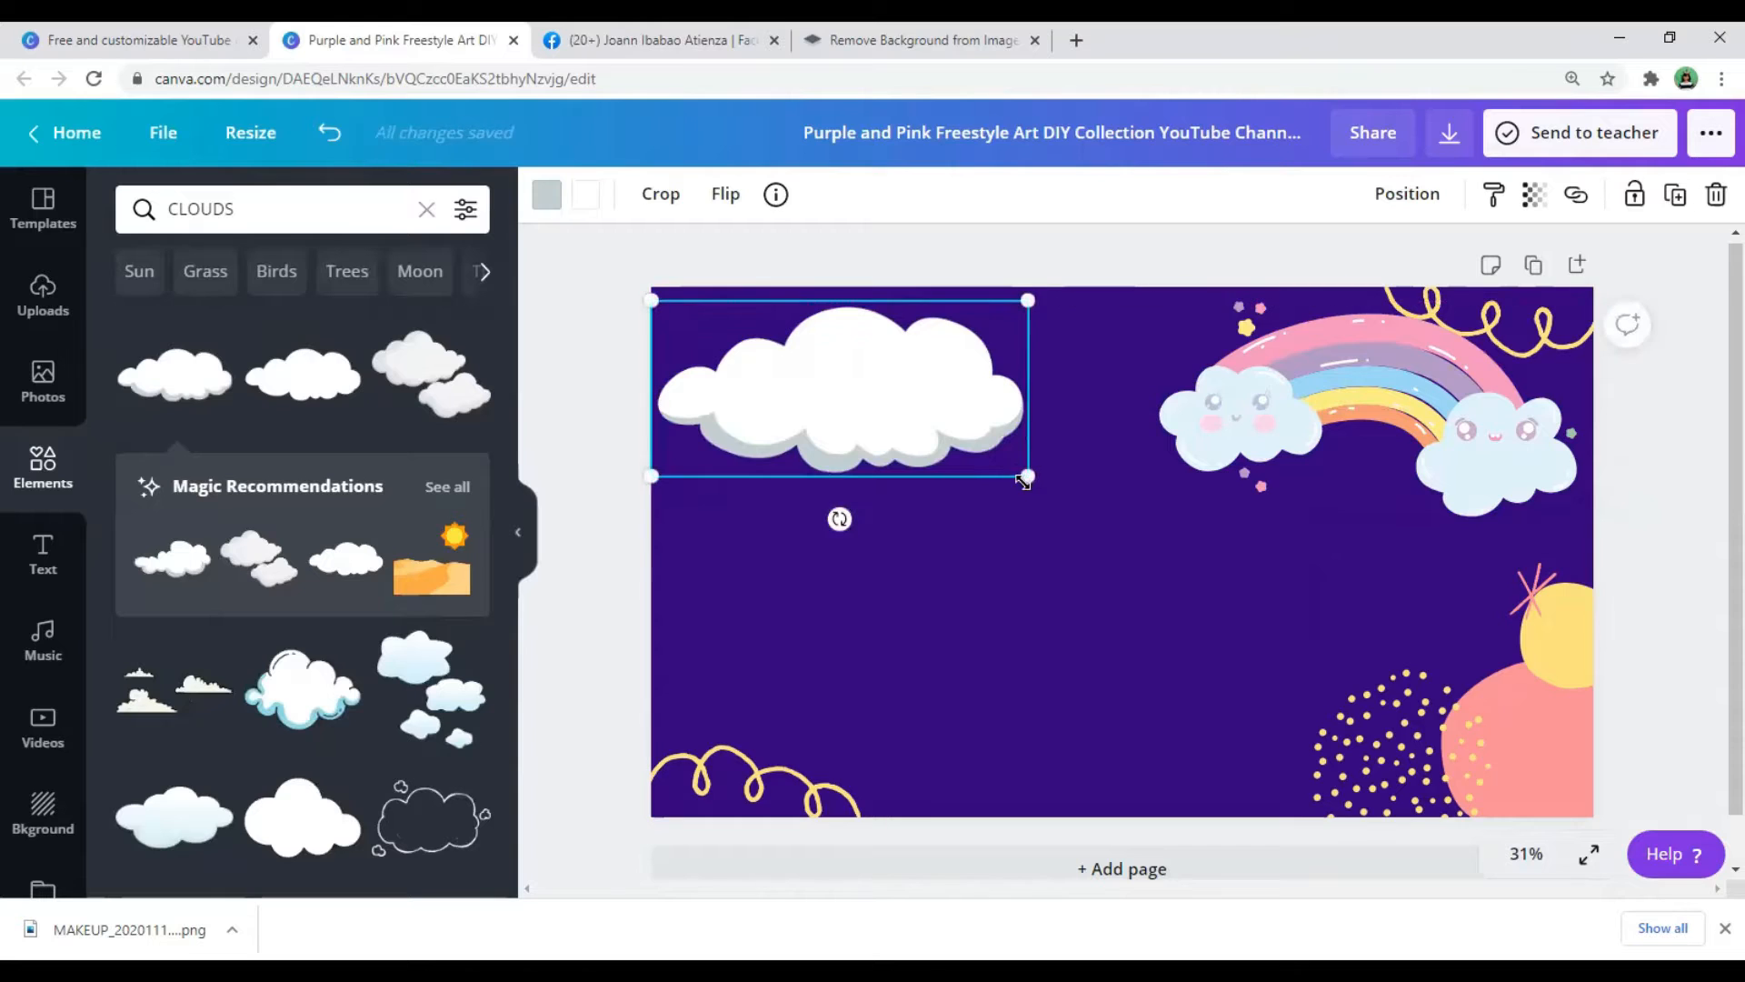
pyautogui.moveTo(1030, 478); pyautogui.dragTo(869, 401)
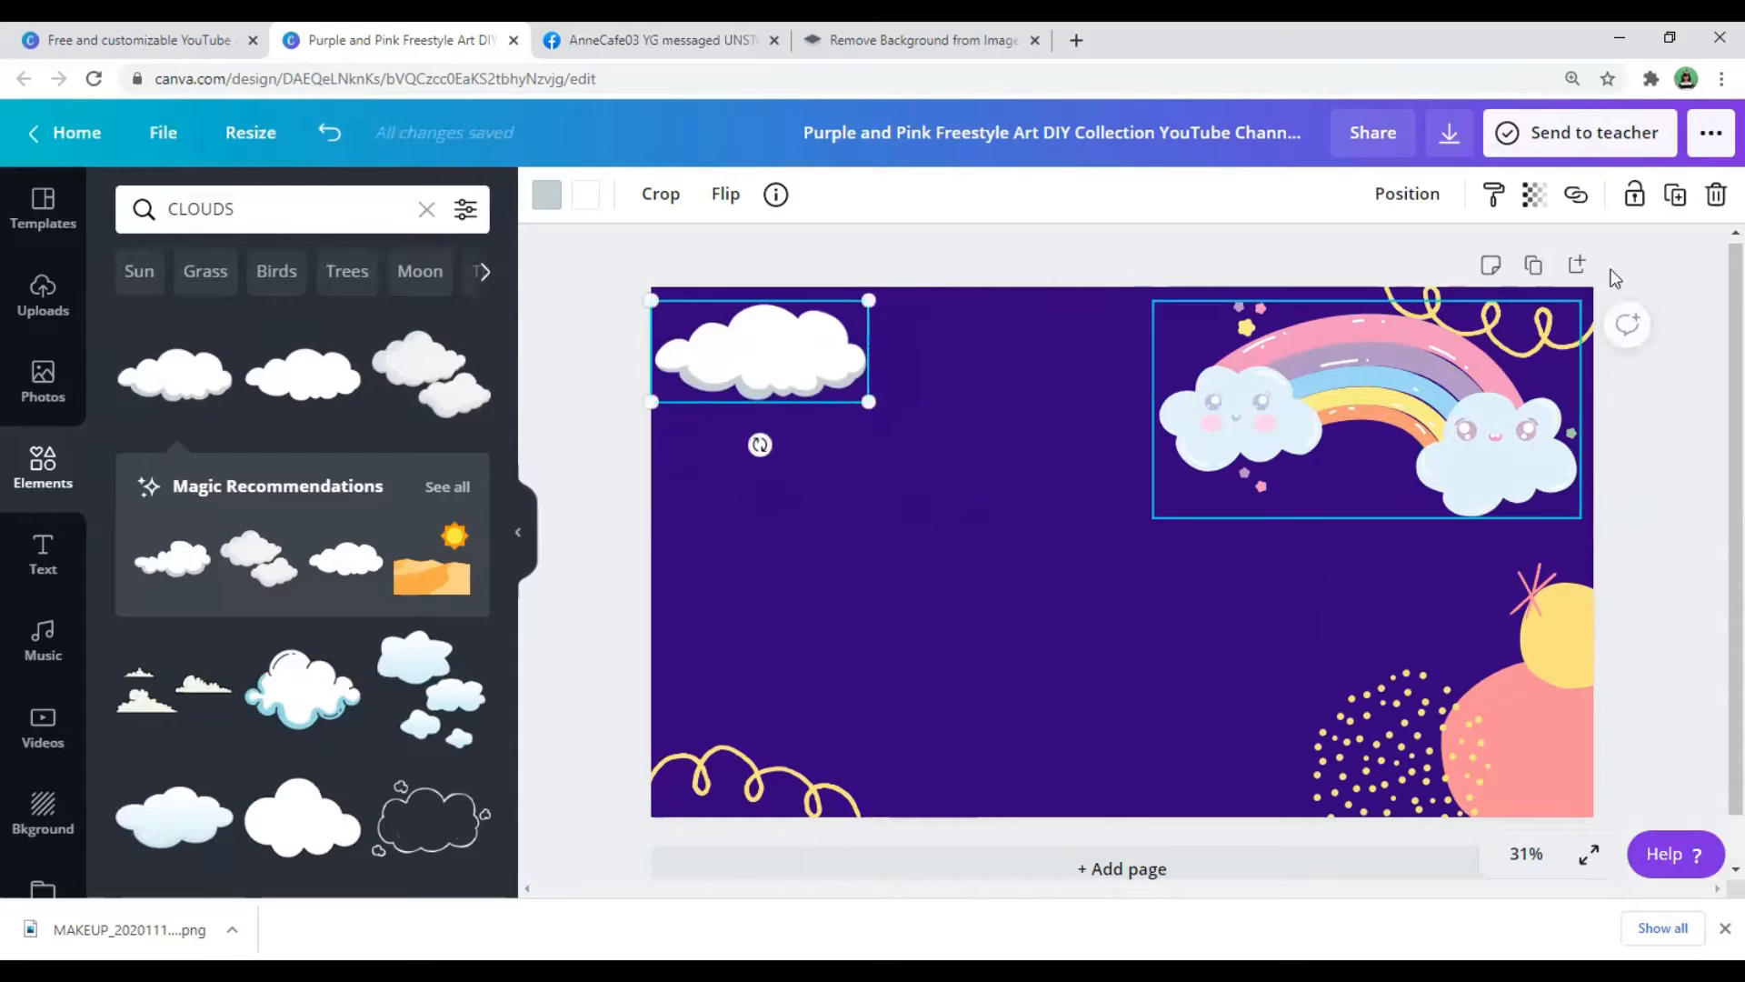
pyautogui.click(1674, 195)
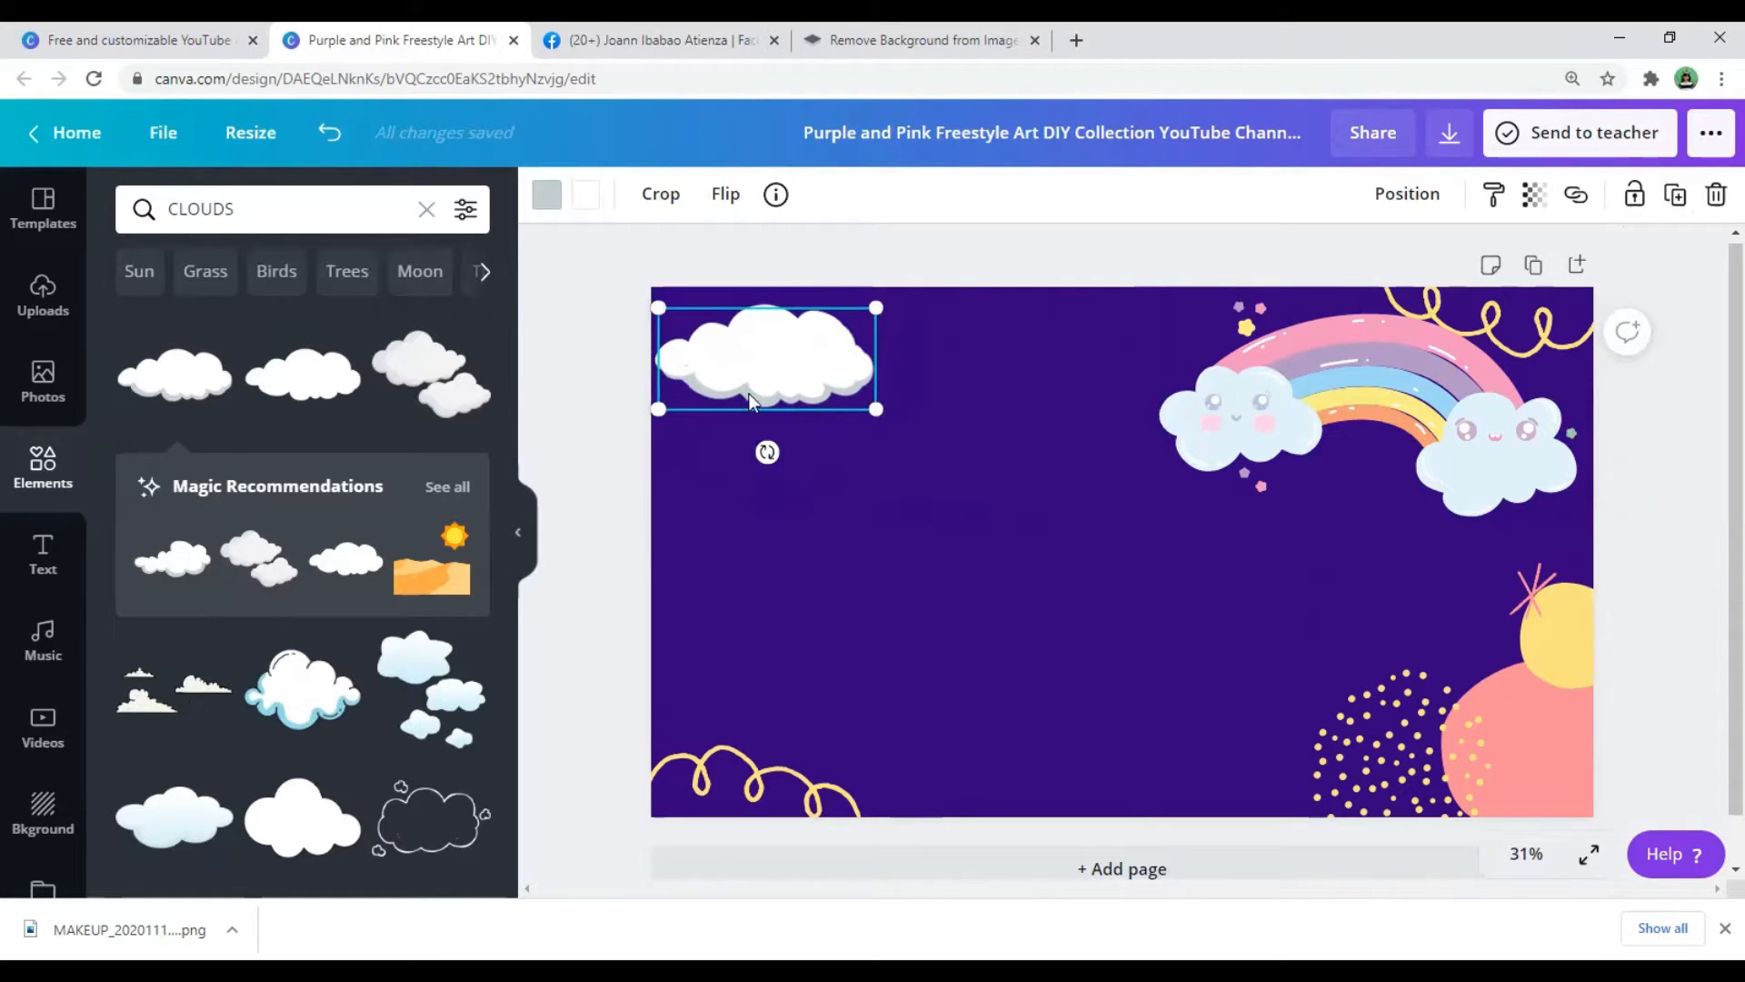
pyautogui.moveTo(749, 400); pyautogui.dragTo(931, 410)
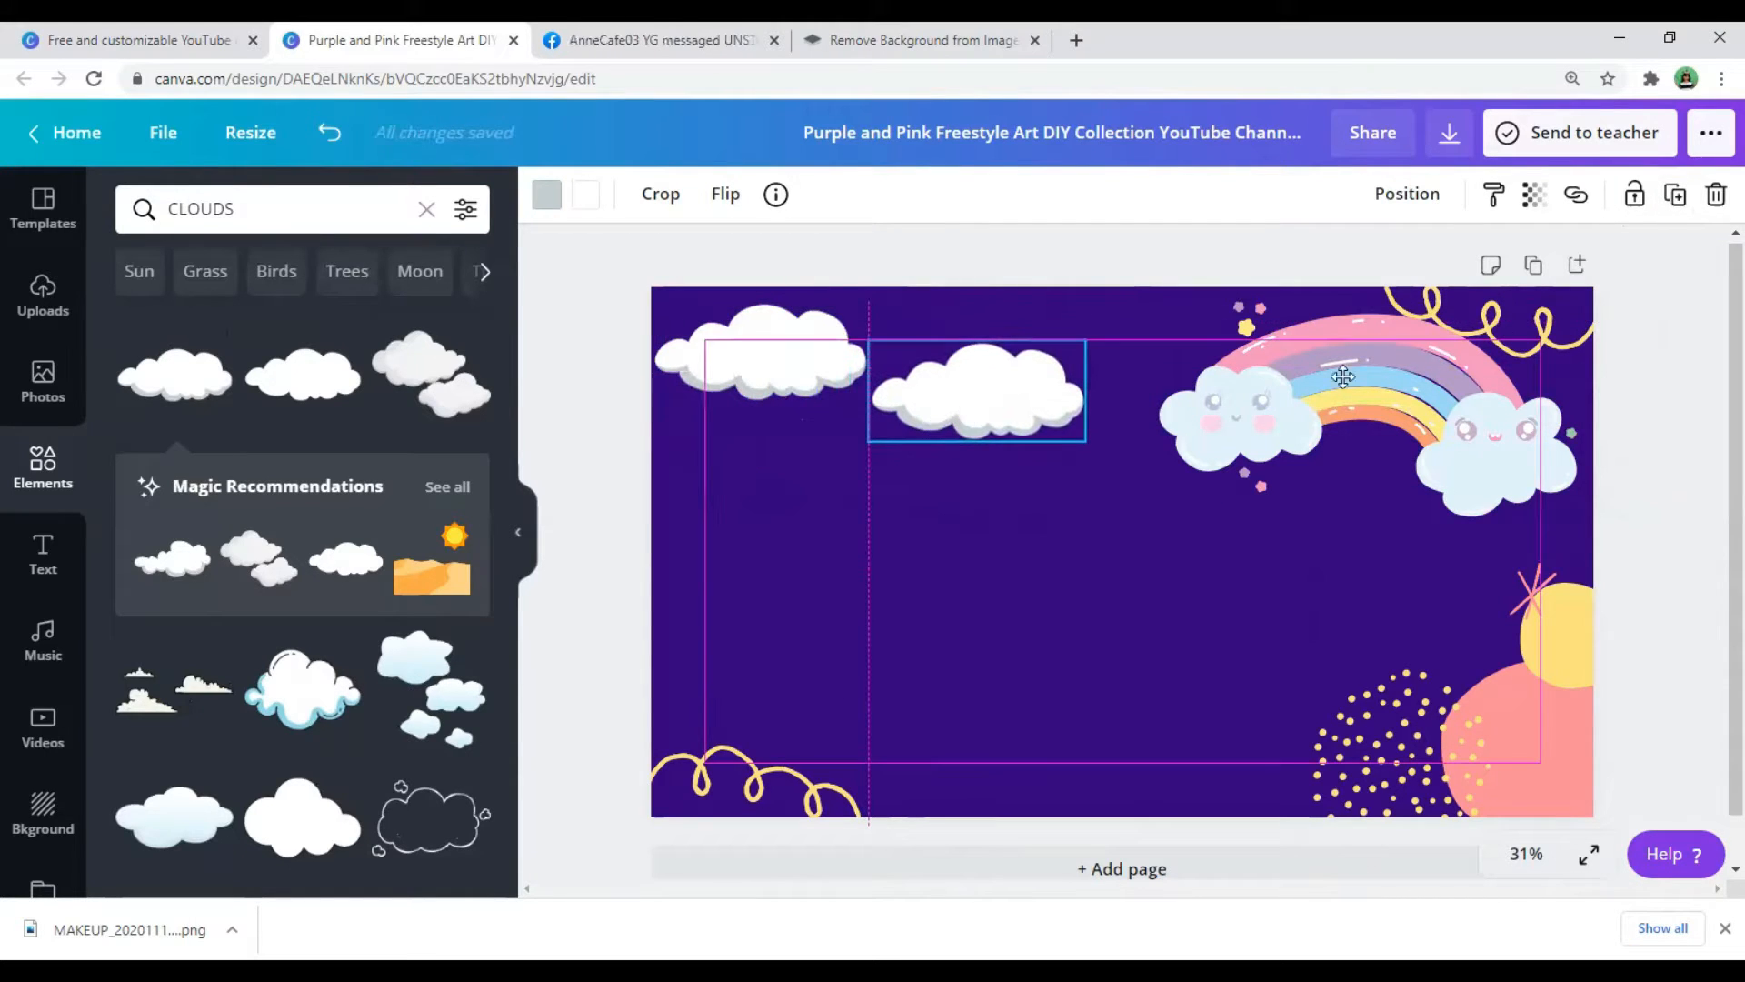
pyautogui.click(1673, 197)
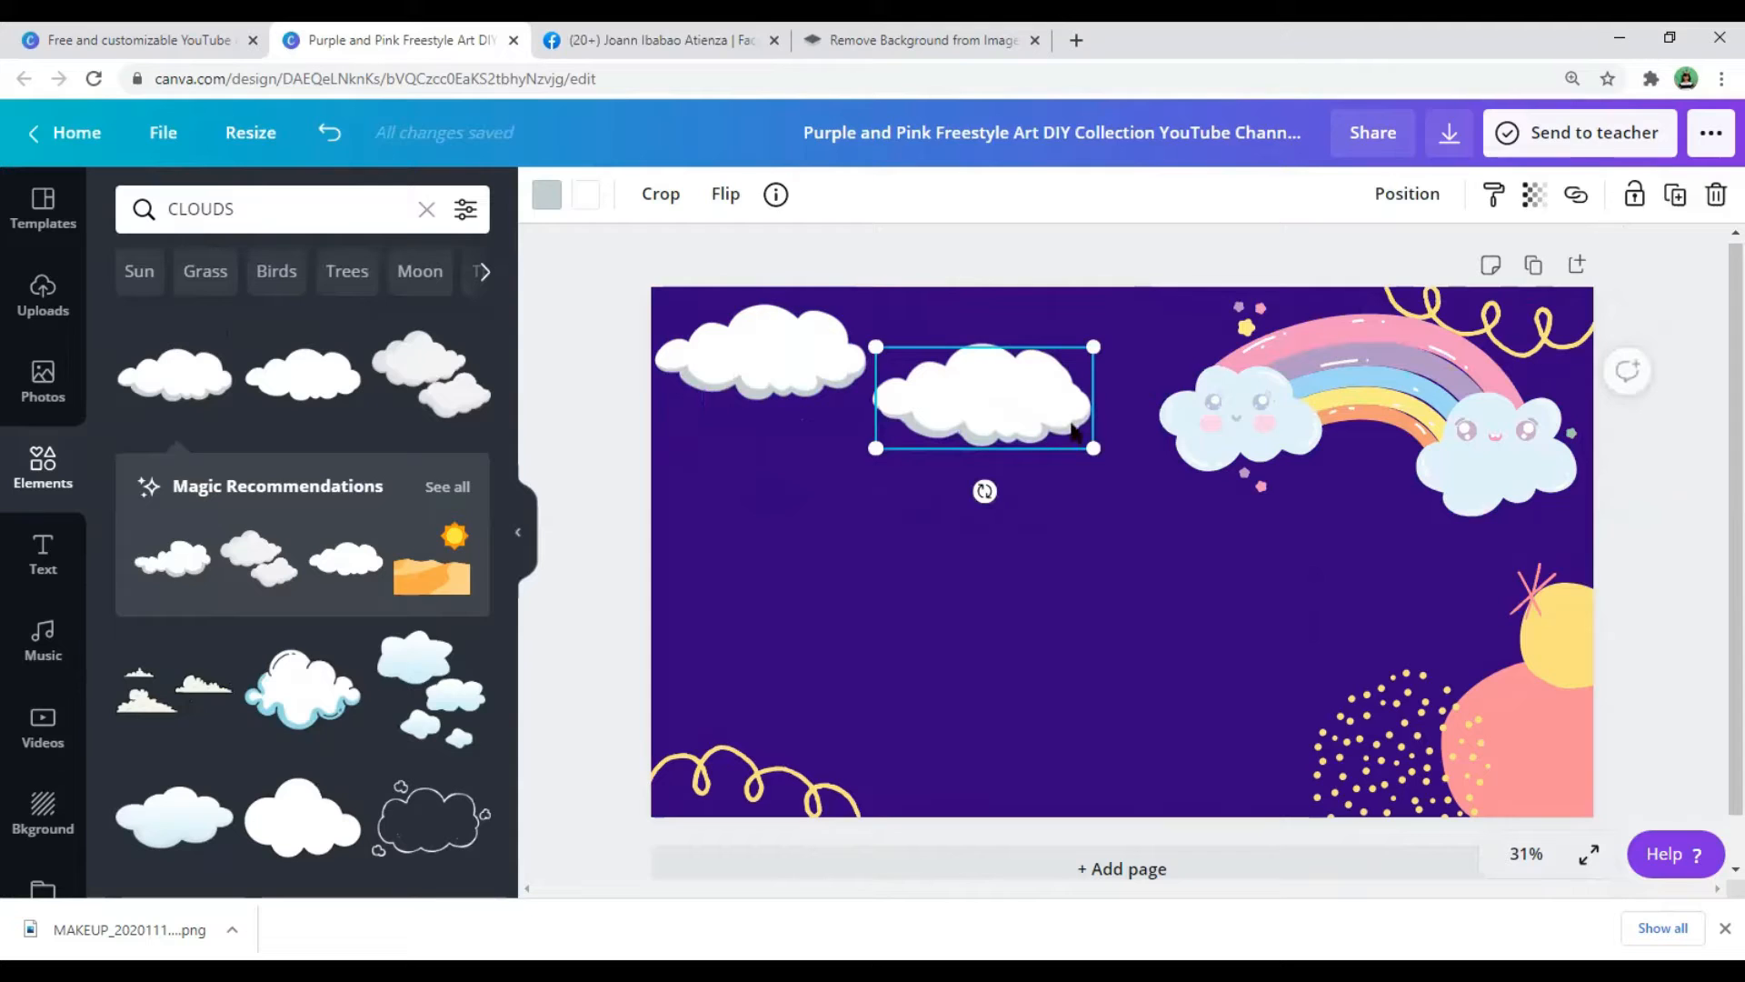
pyautogui.moveTo(1075, 432); pyautogui.dragTo(1256, 376)
# Bring the pastel rainbow to the front of the clouds and shift it slightly toward the banner's right edge.
pyautogui.click(1405, 396)
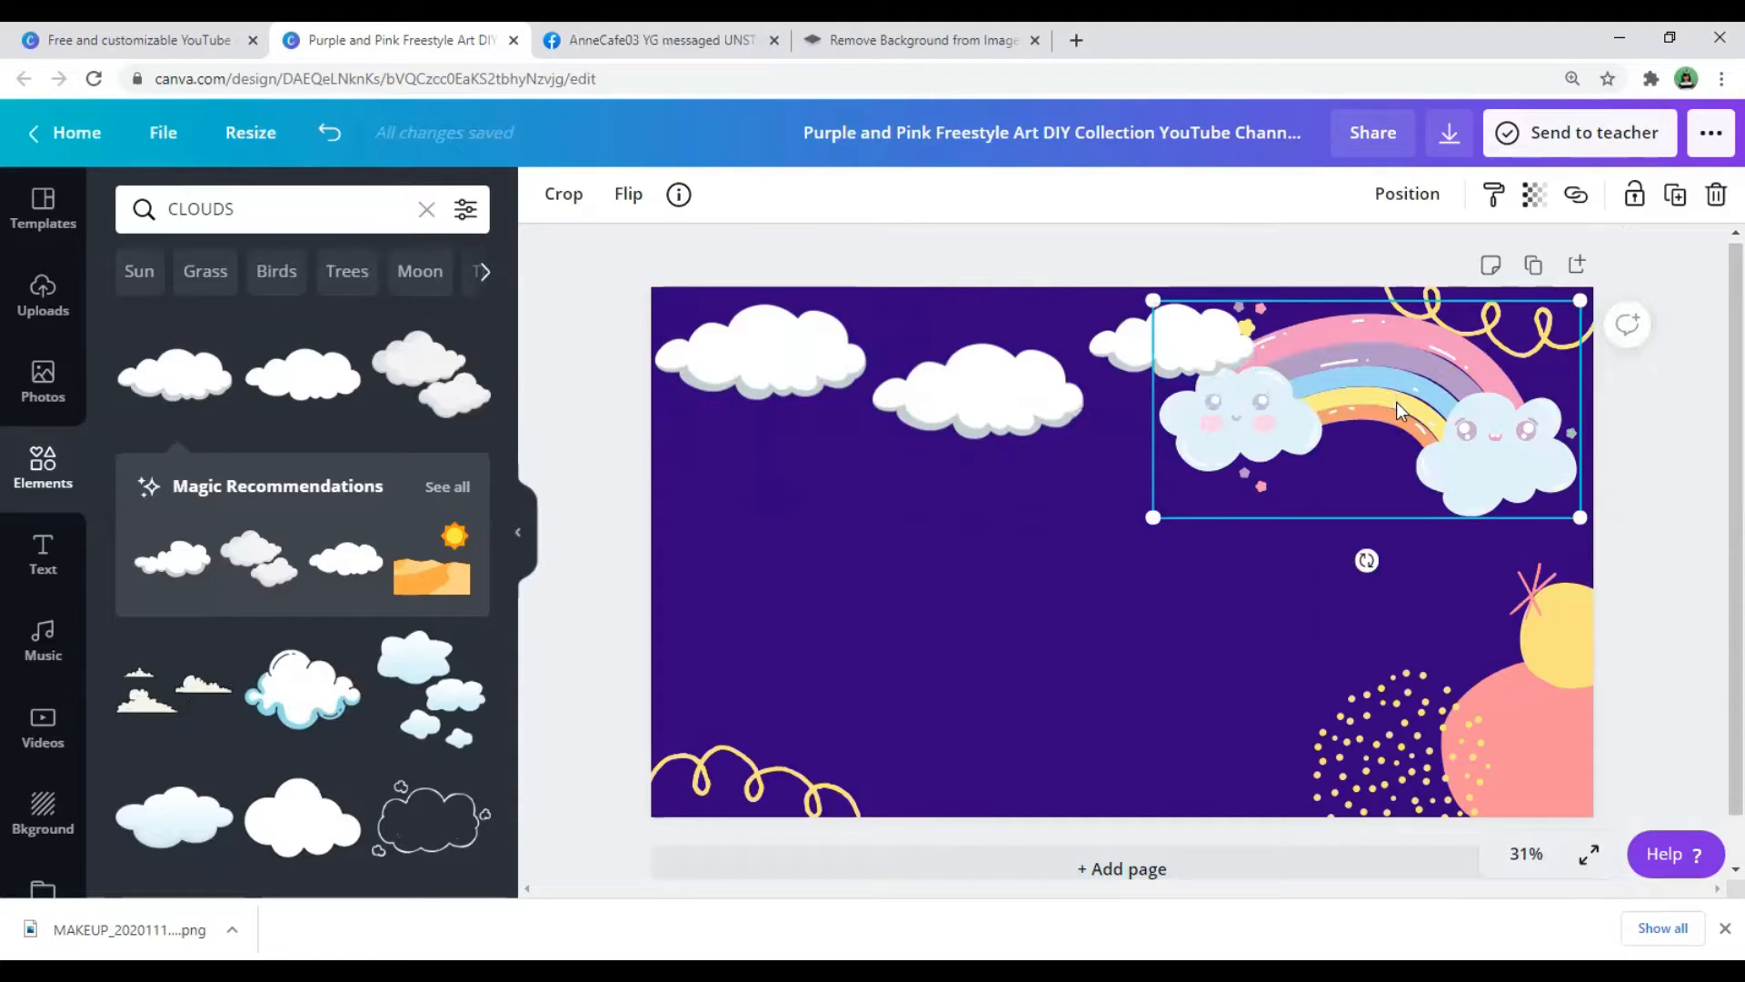
pyautogui.moveTo(1396, 402)
pyautogui.mouseDown()
pyautogui.moveTo(1373, 386)
pyautogui.moveTo(1389, 386)
pyautogui.mouseUp()
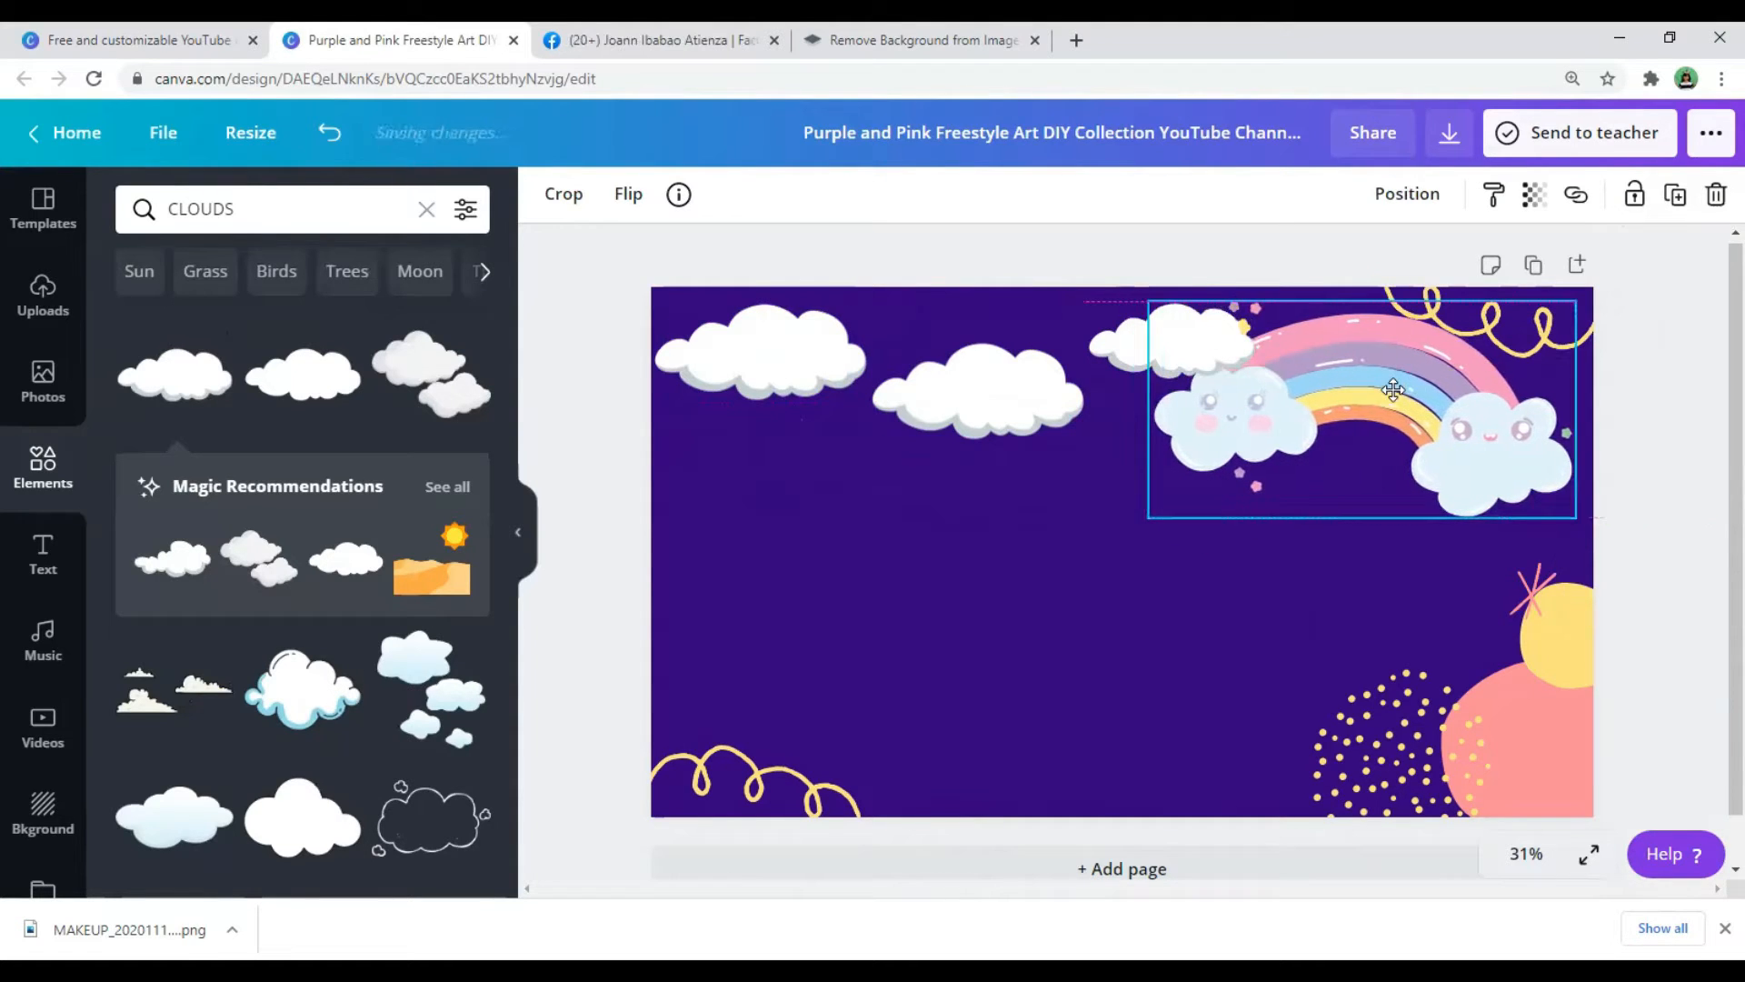
pyautogui.rightClick(1395, 397)
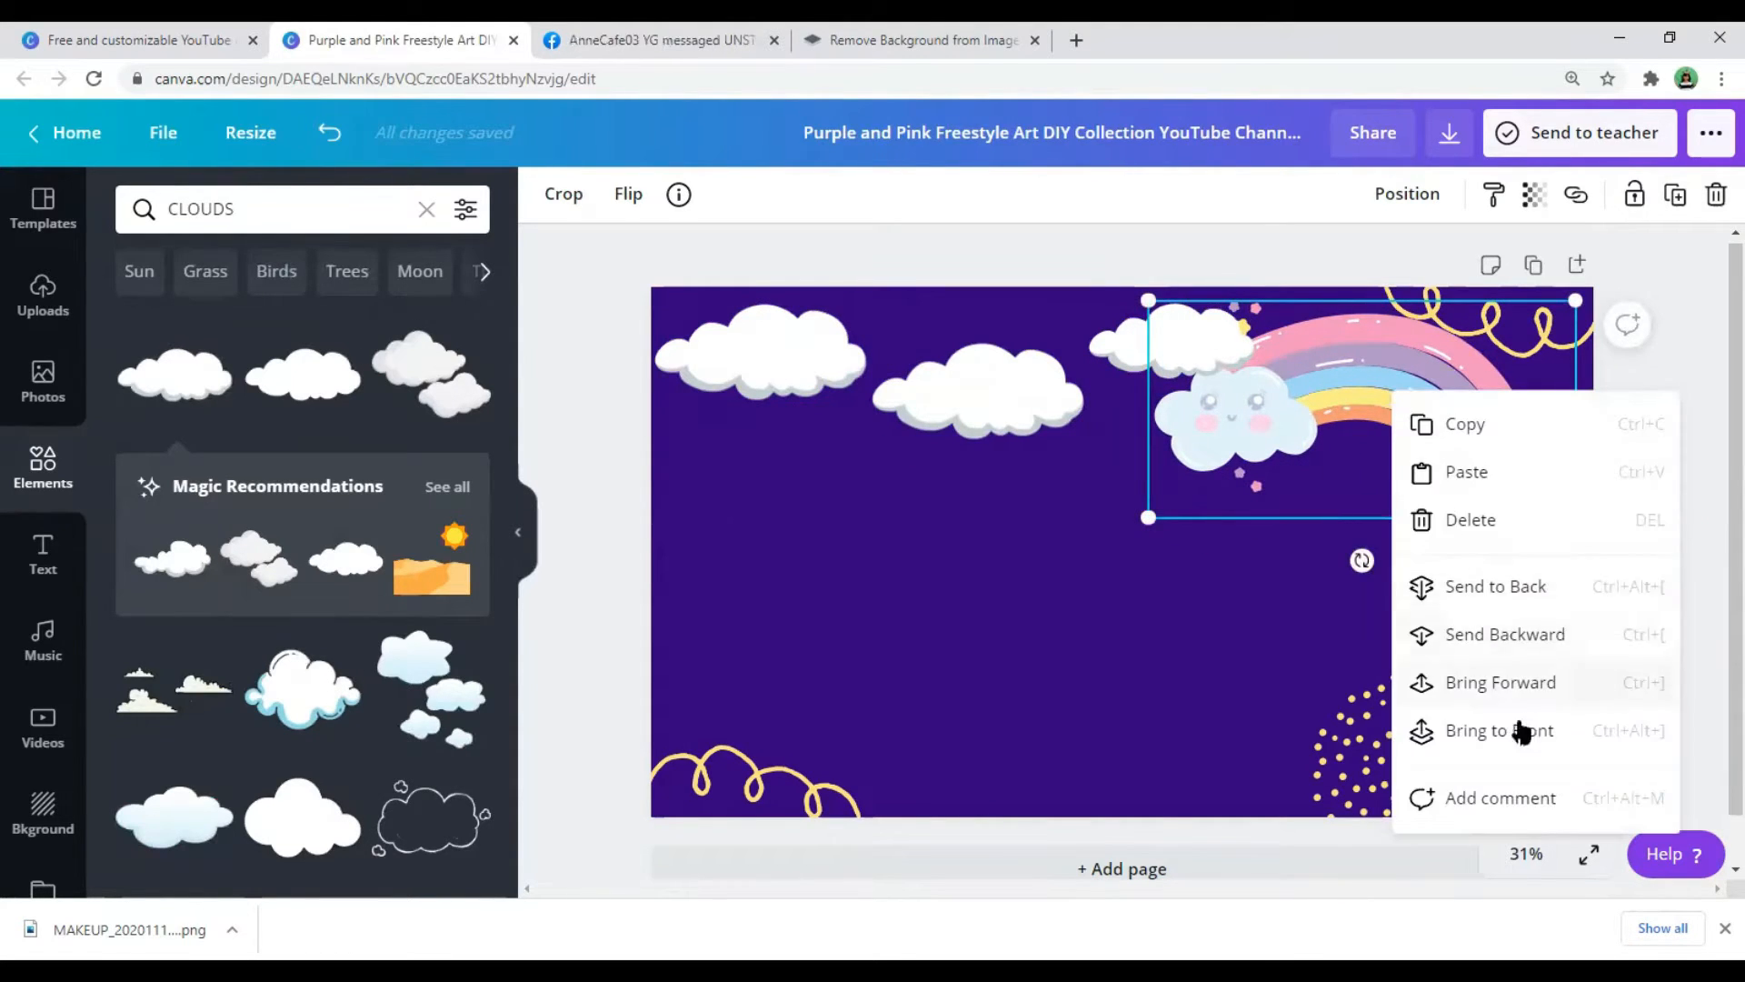
pyautogui.click(1530, 744)
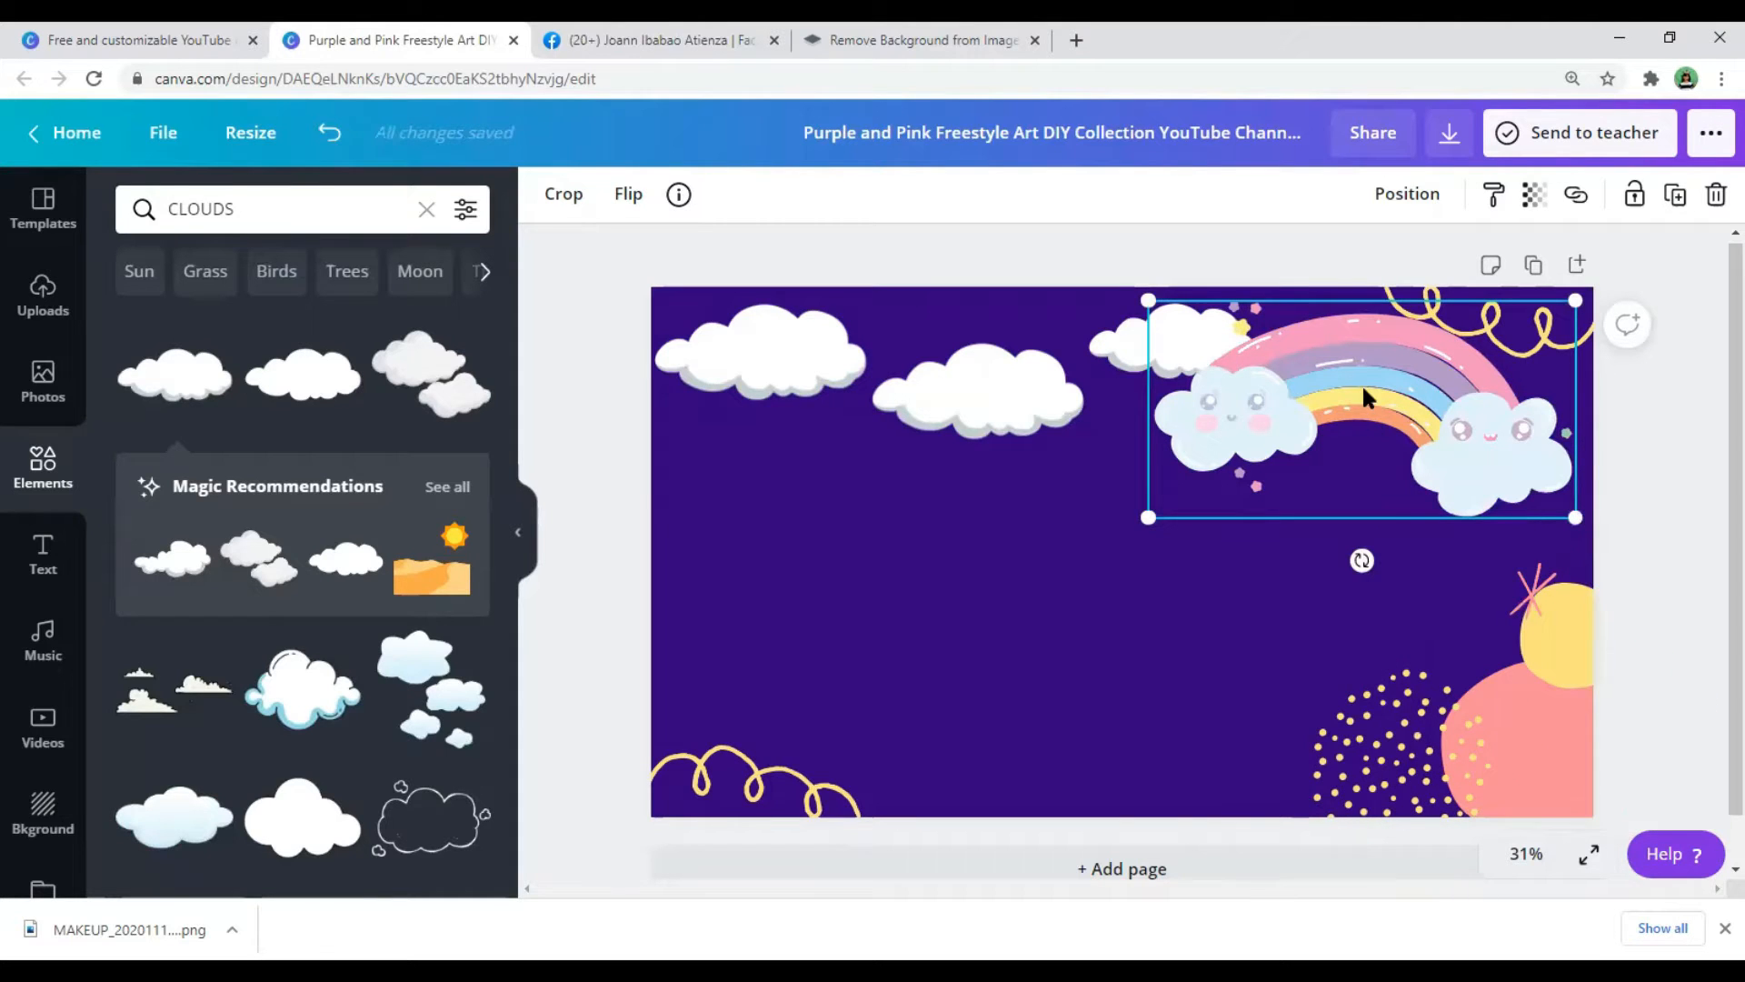
pyautogui.moveTo(1362, 384); pyautogui.dragTo(1373, 396)
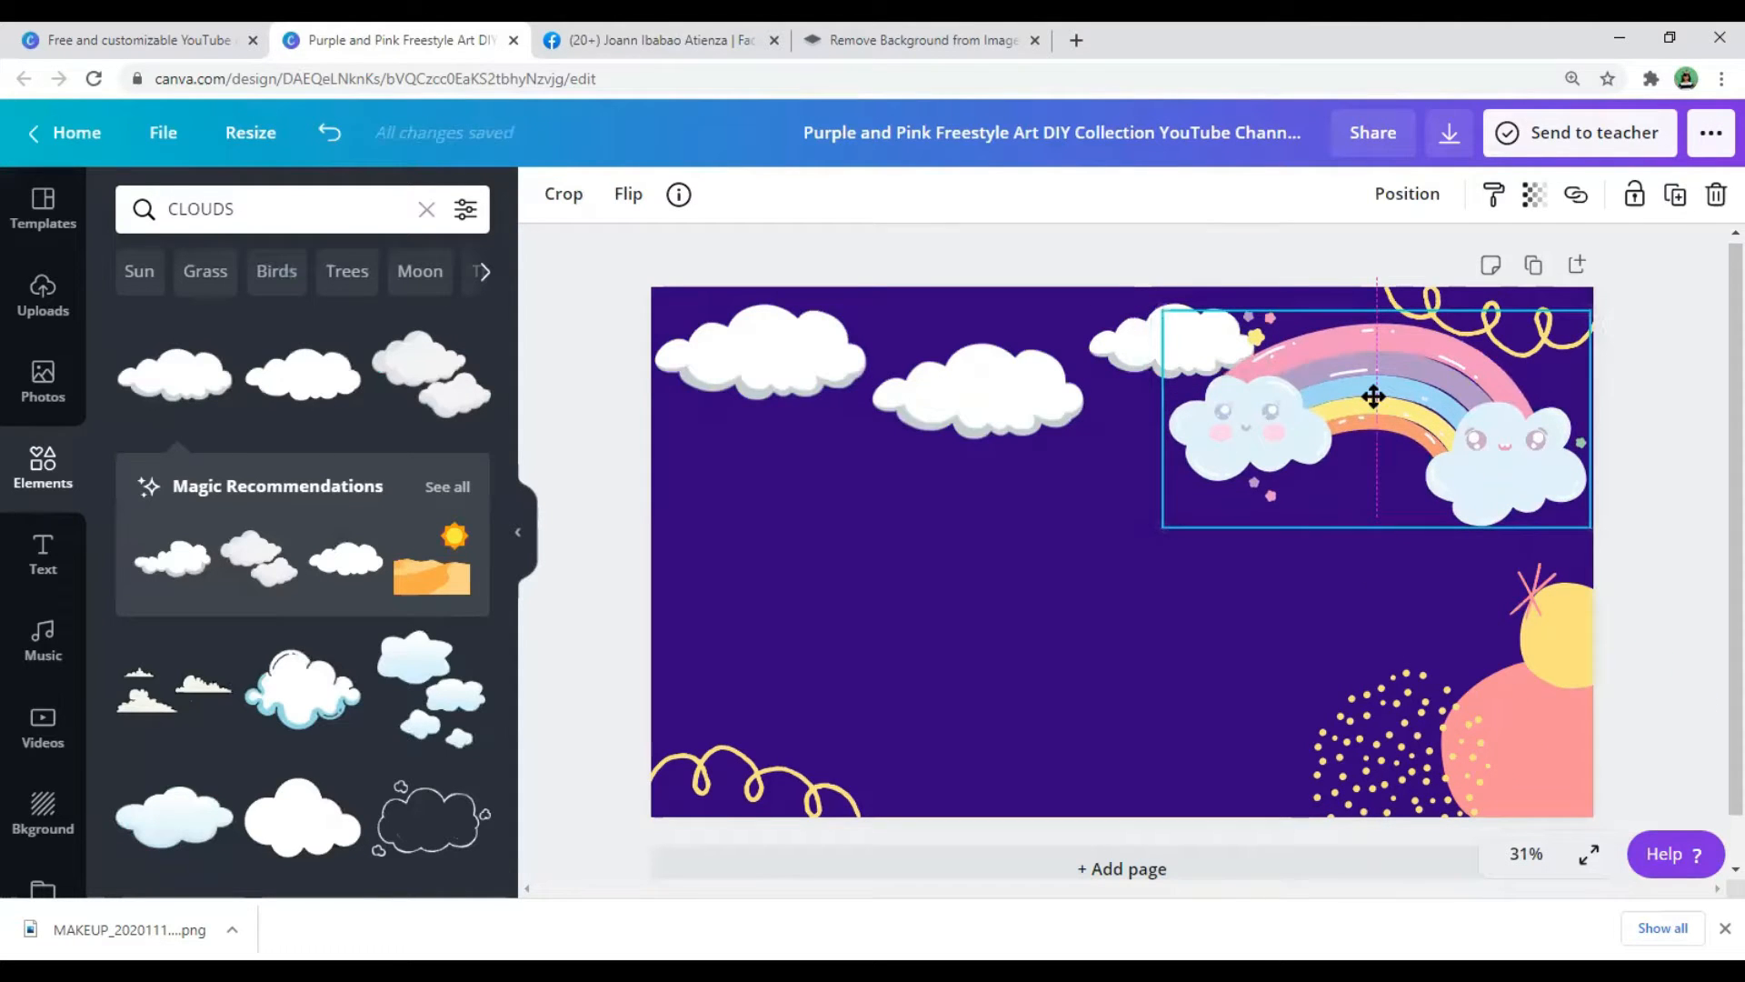
# Raise the middle white cloud so it sits roughly level with the clouds on either side.
pyautogui.click(919, 407)
pyautogui.moveTo(921, 406); pyautogui.dragTo(924, 371)
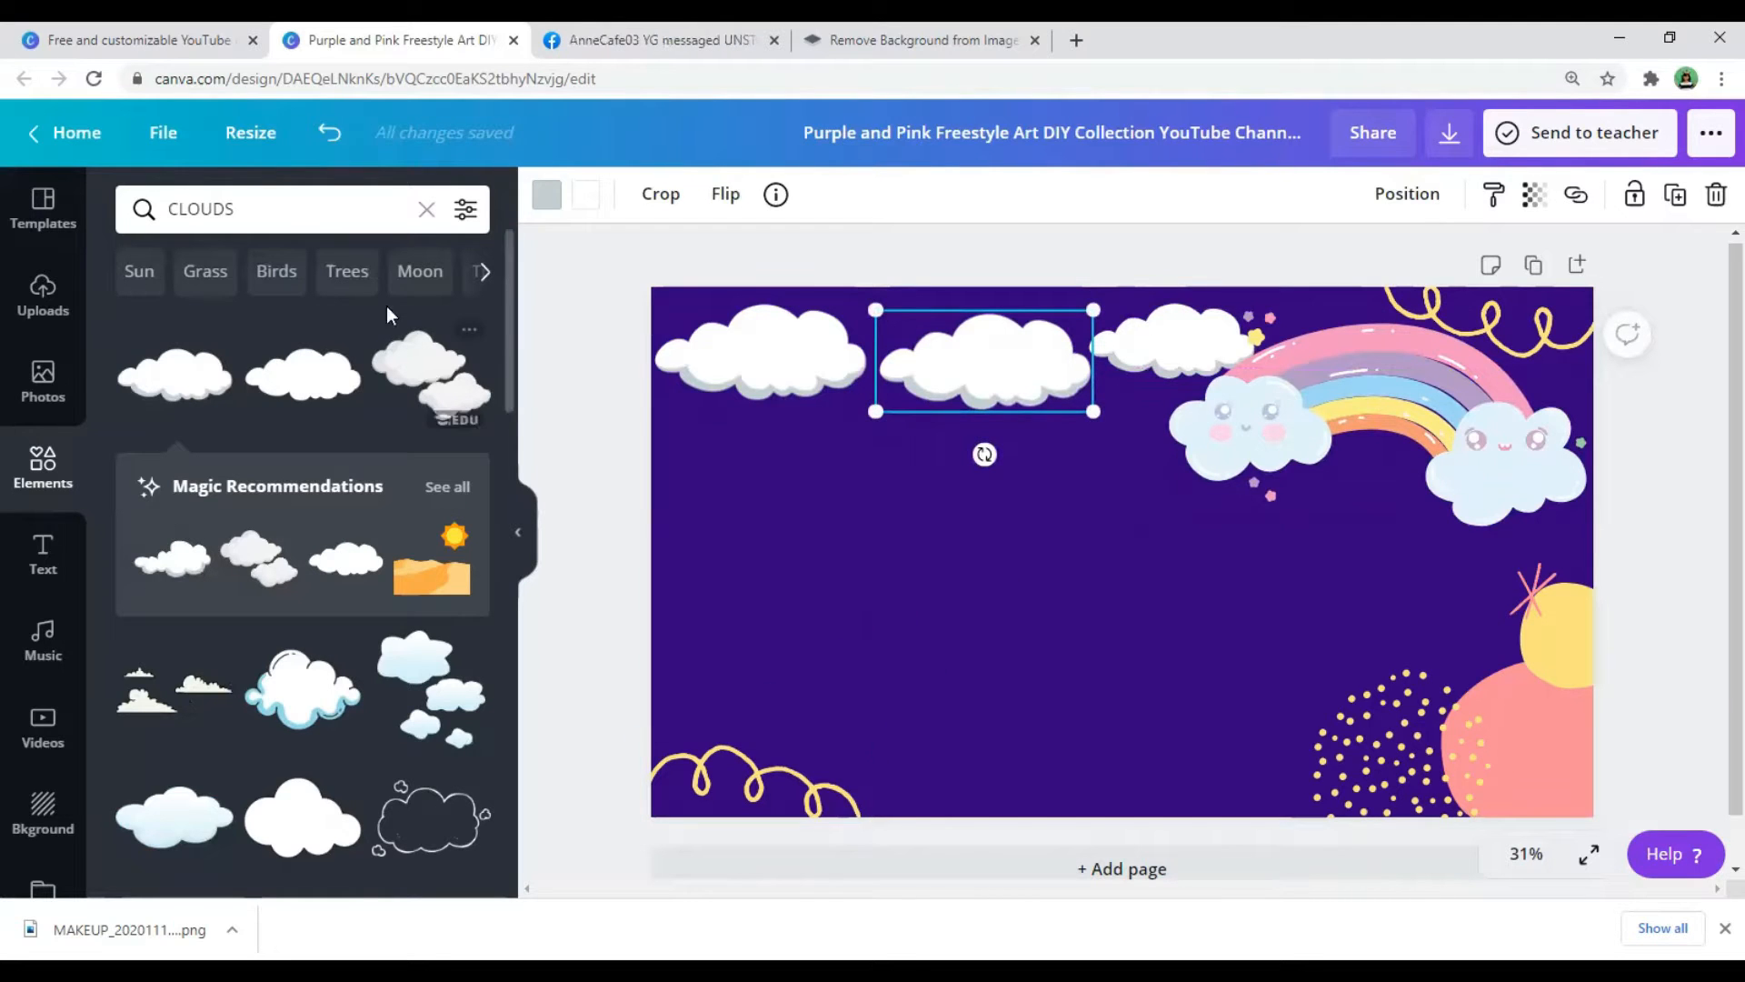
# Search the elements for FLOWER, add the bunch of small multicoloured flowers, and place it in the banner's lower-left corner.
pyautogui.click(425, 211)
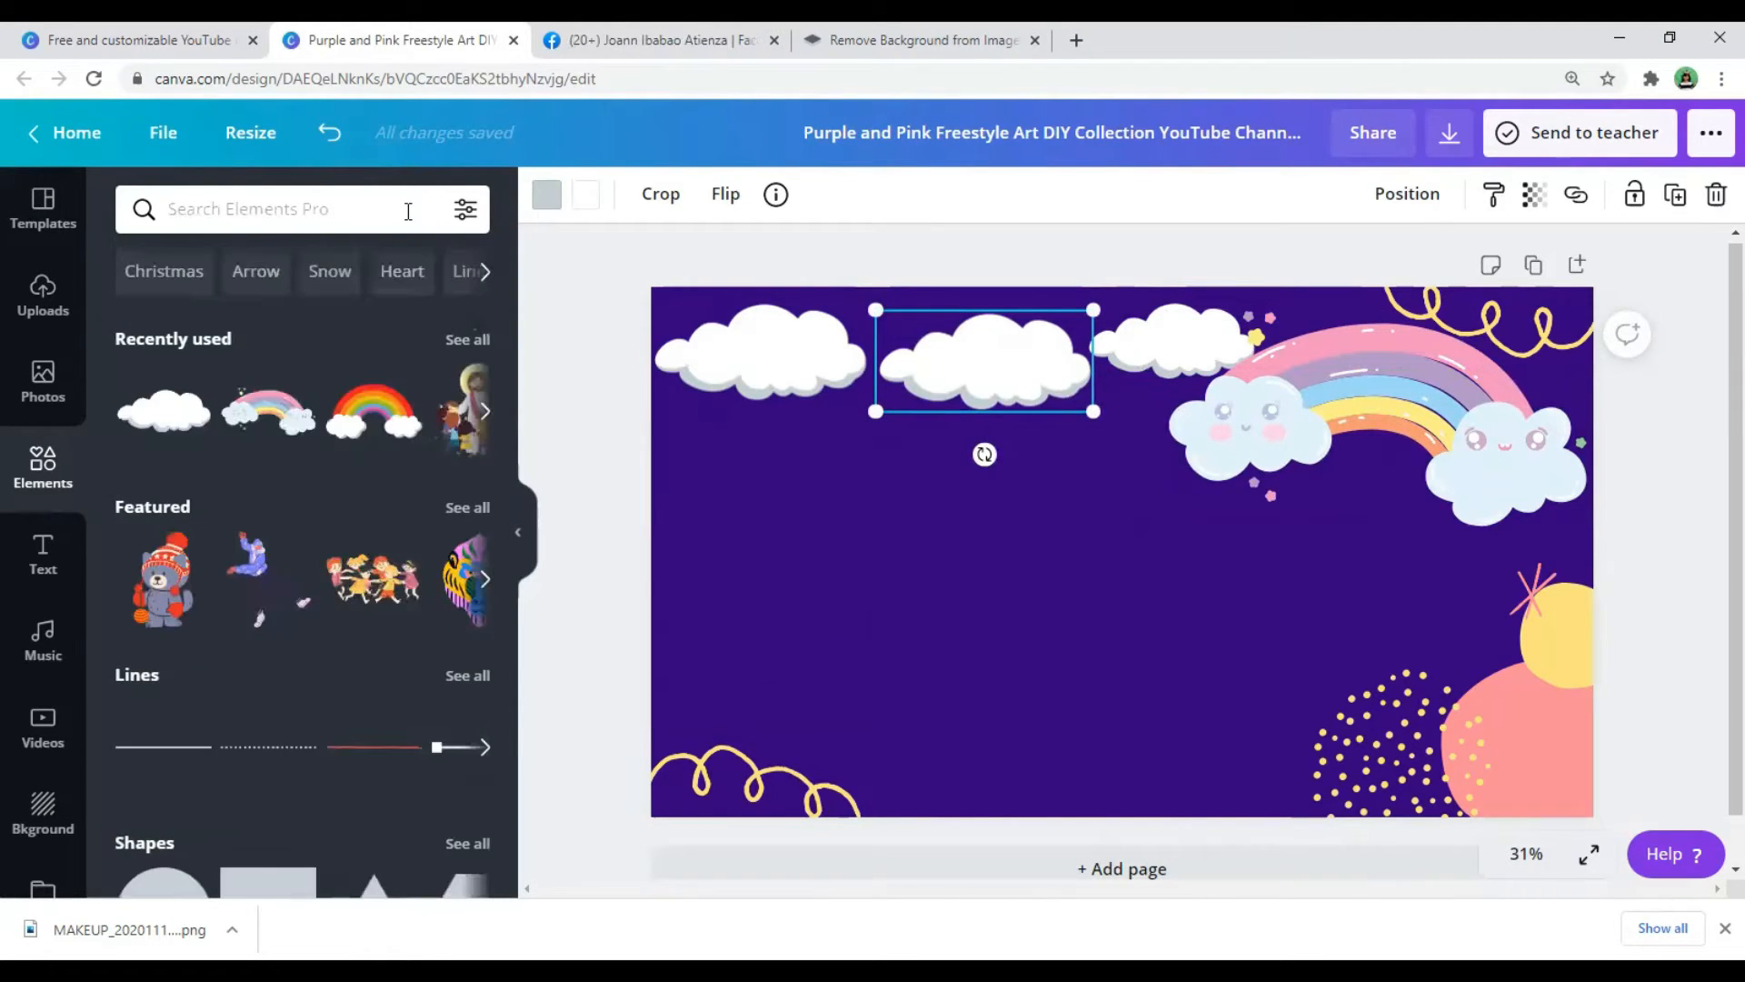
pyautogui.write('FLOWER')
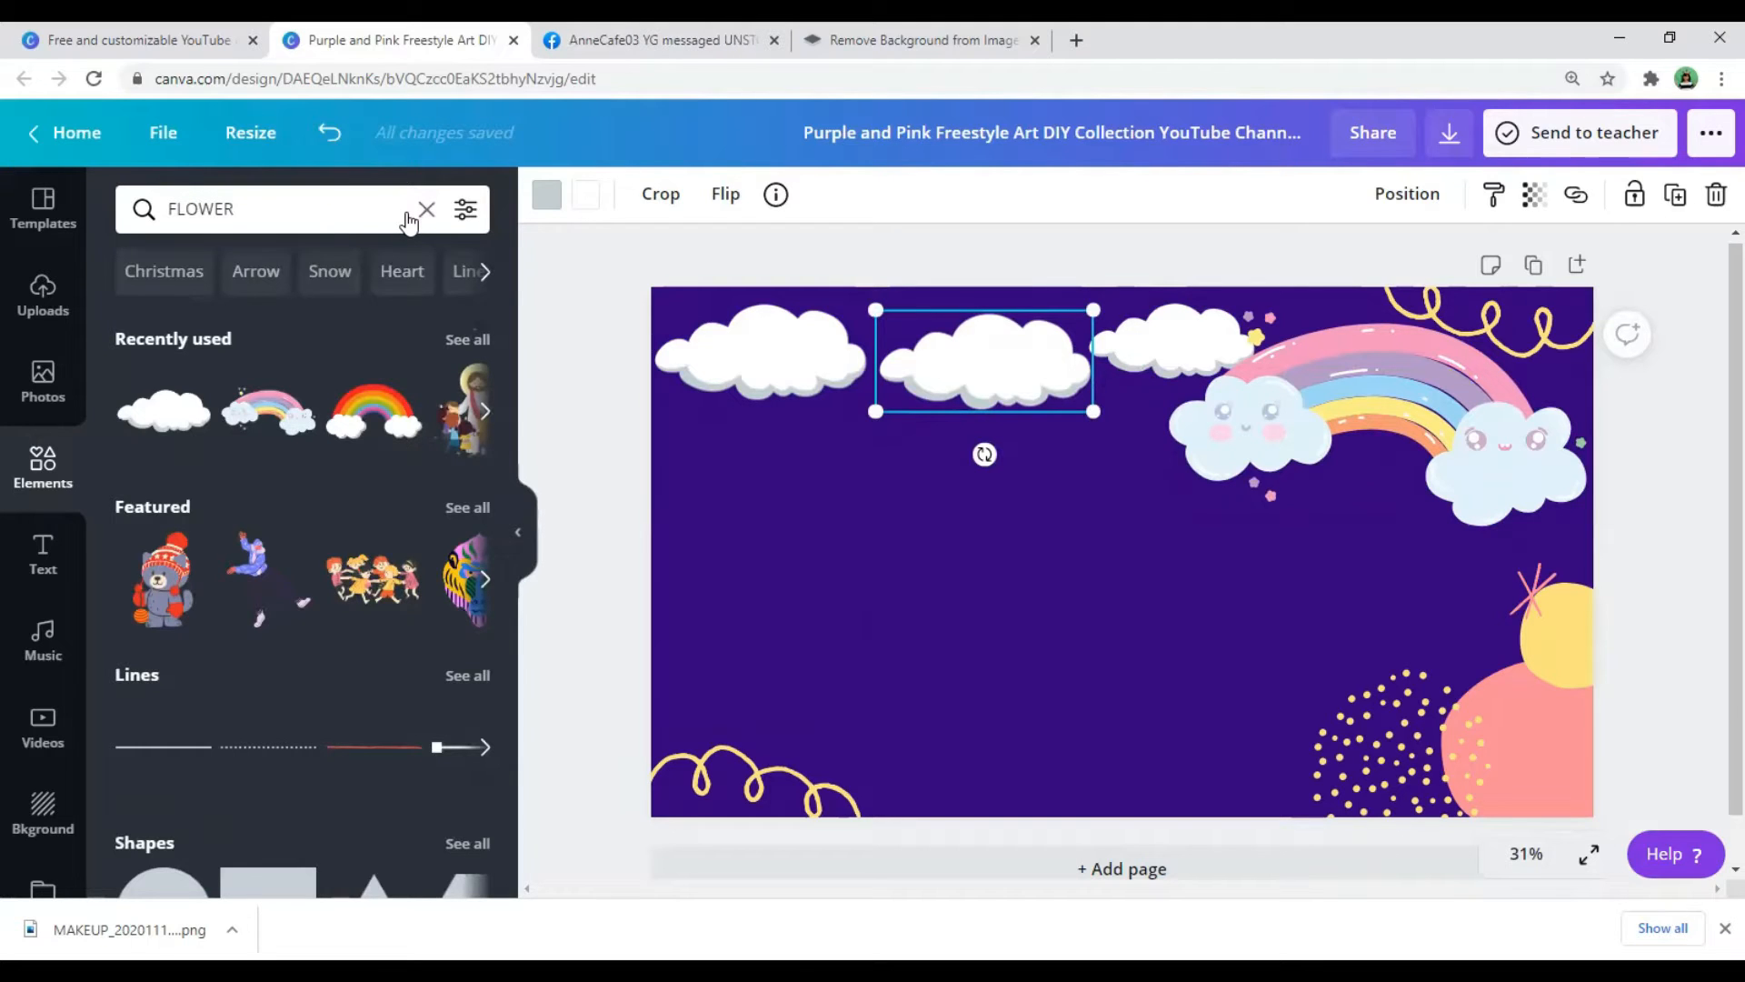
pyautogui.press('Return')
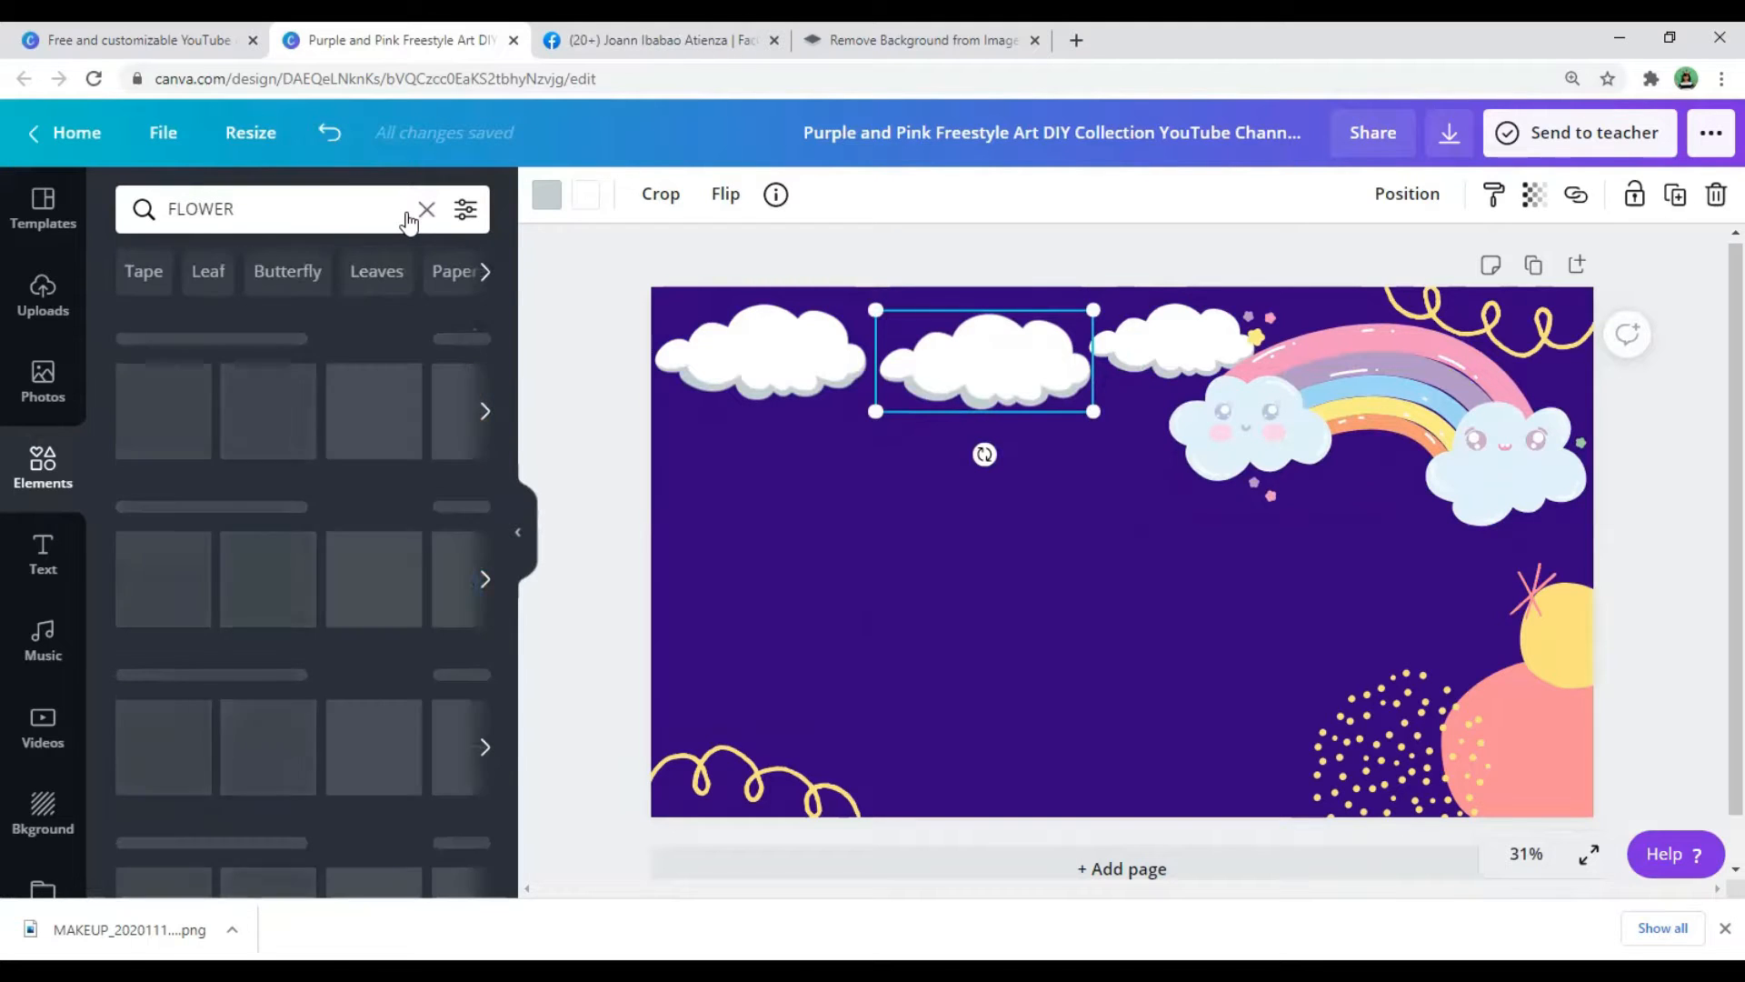
pyautogui.scroll(-1, 303, 686)
pyautogui.scroll(-3, 303, 687)
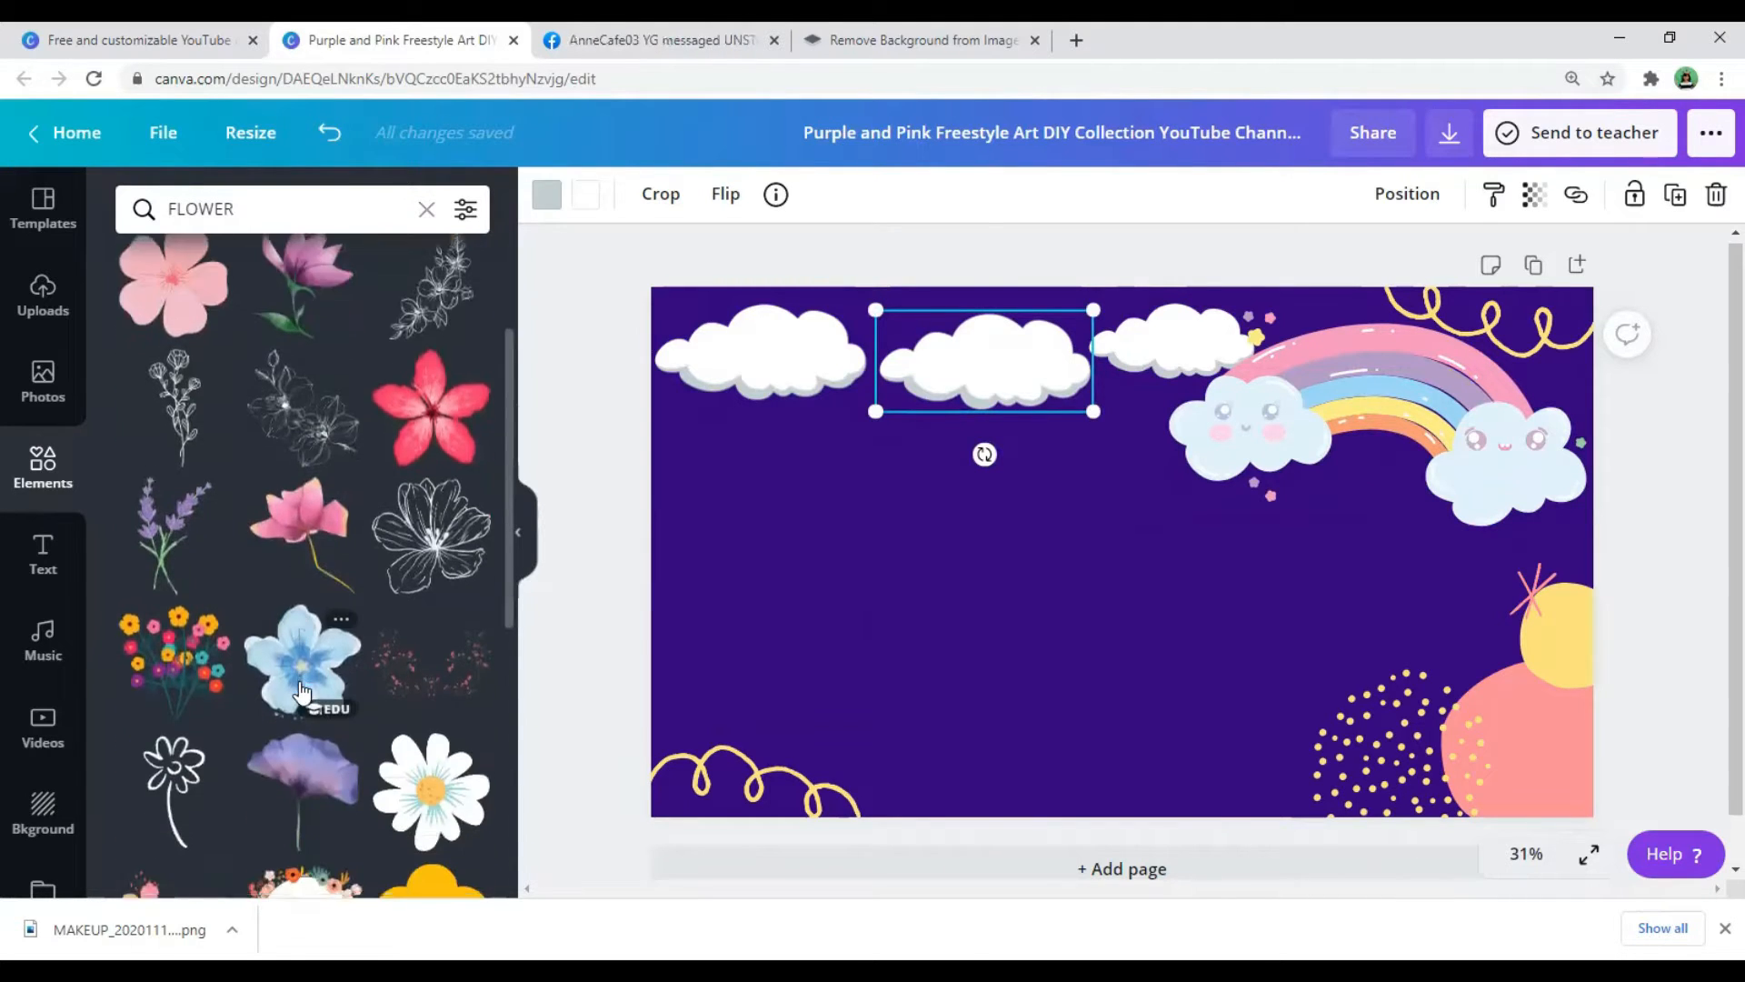
pyautogui.click(261, 477)
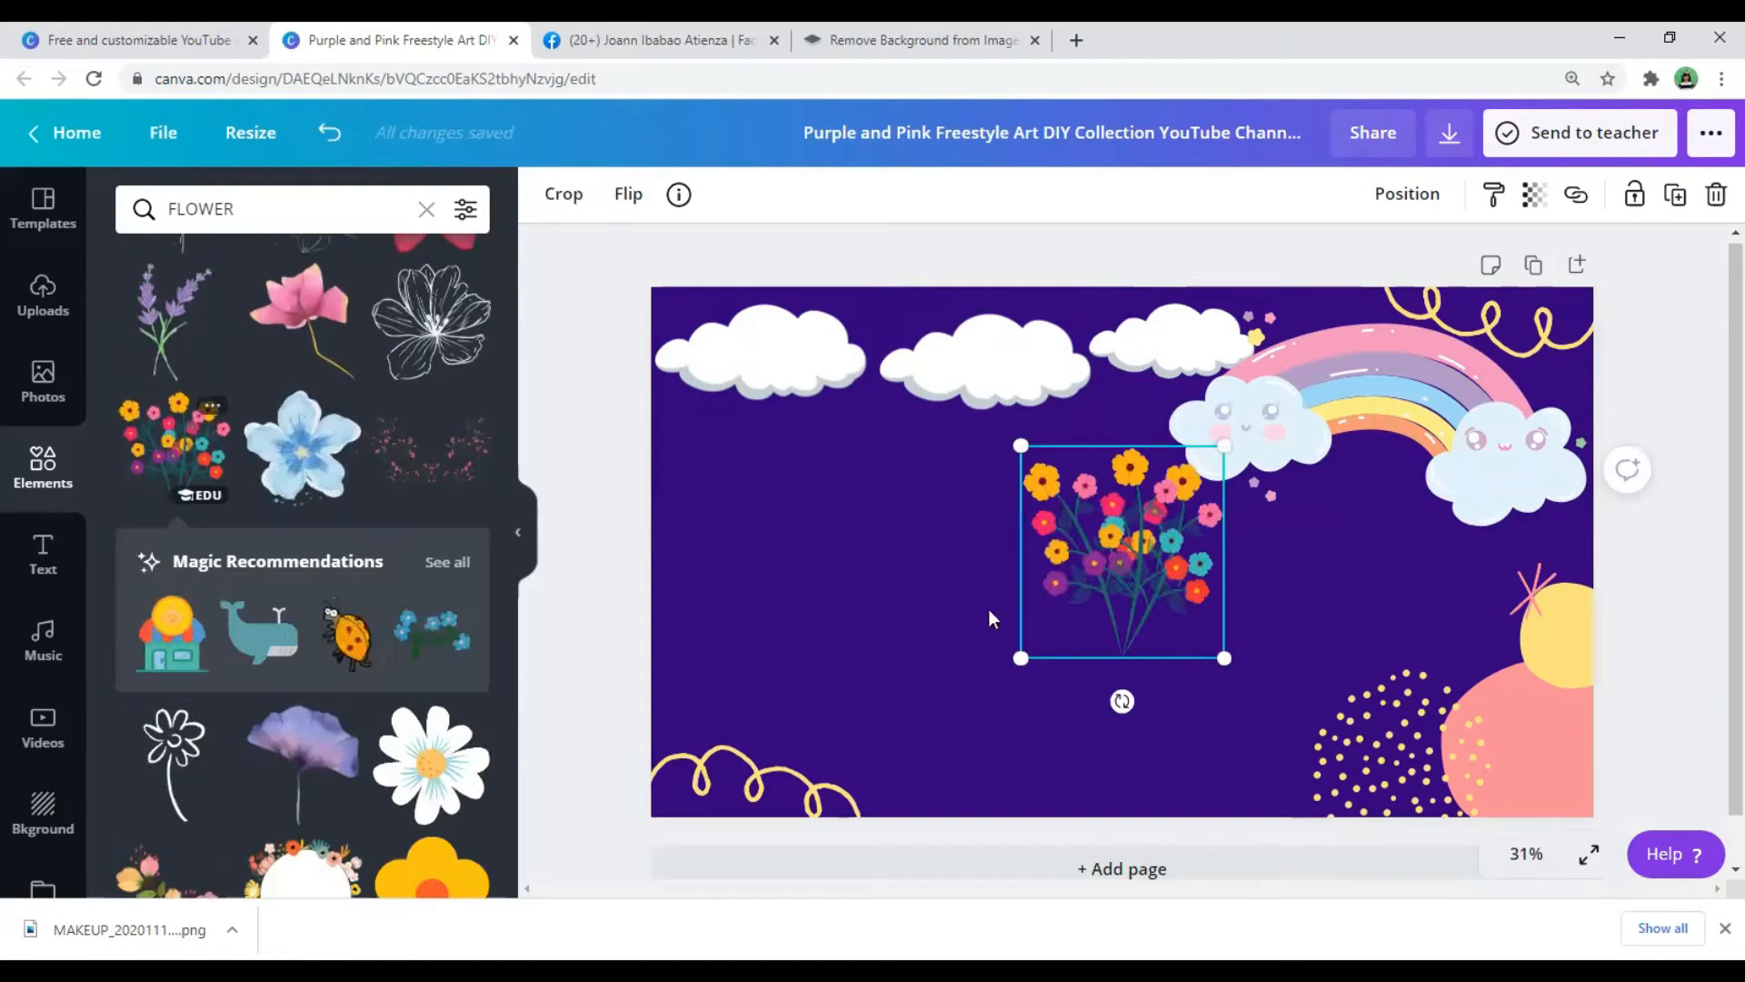
pyautogui.moveTo(1089, 565); pyautogui.dragTo(719, 732)
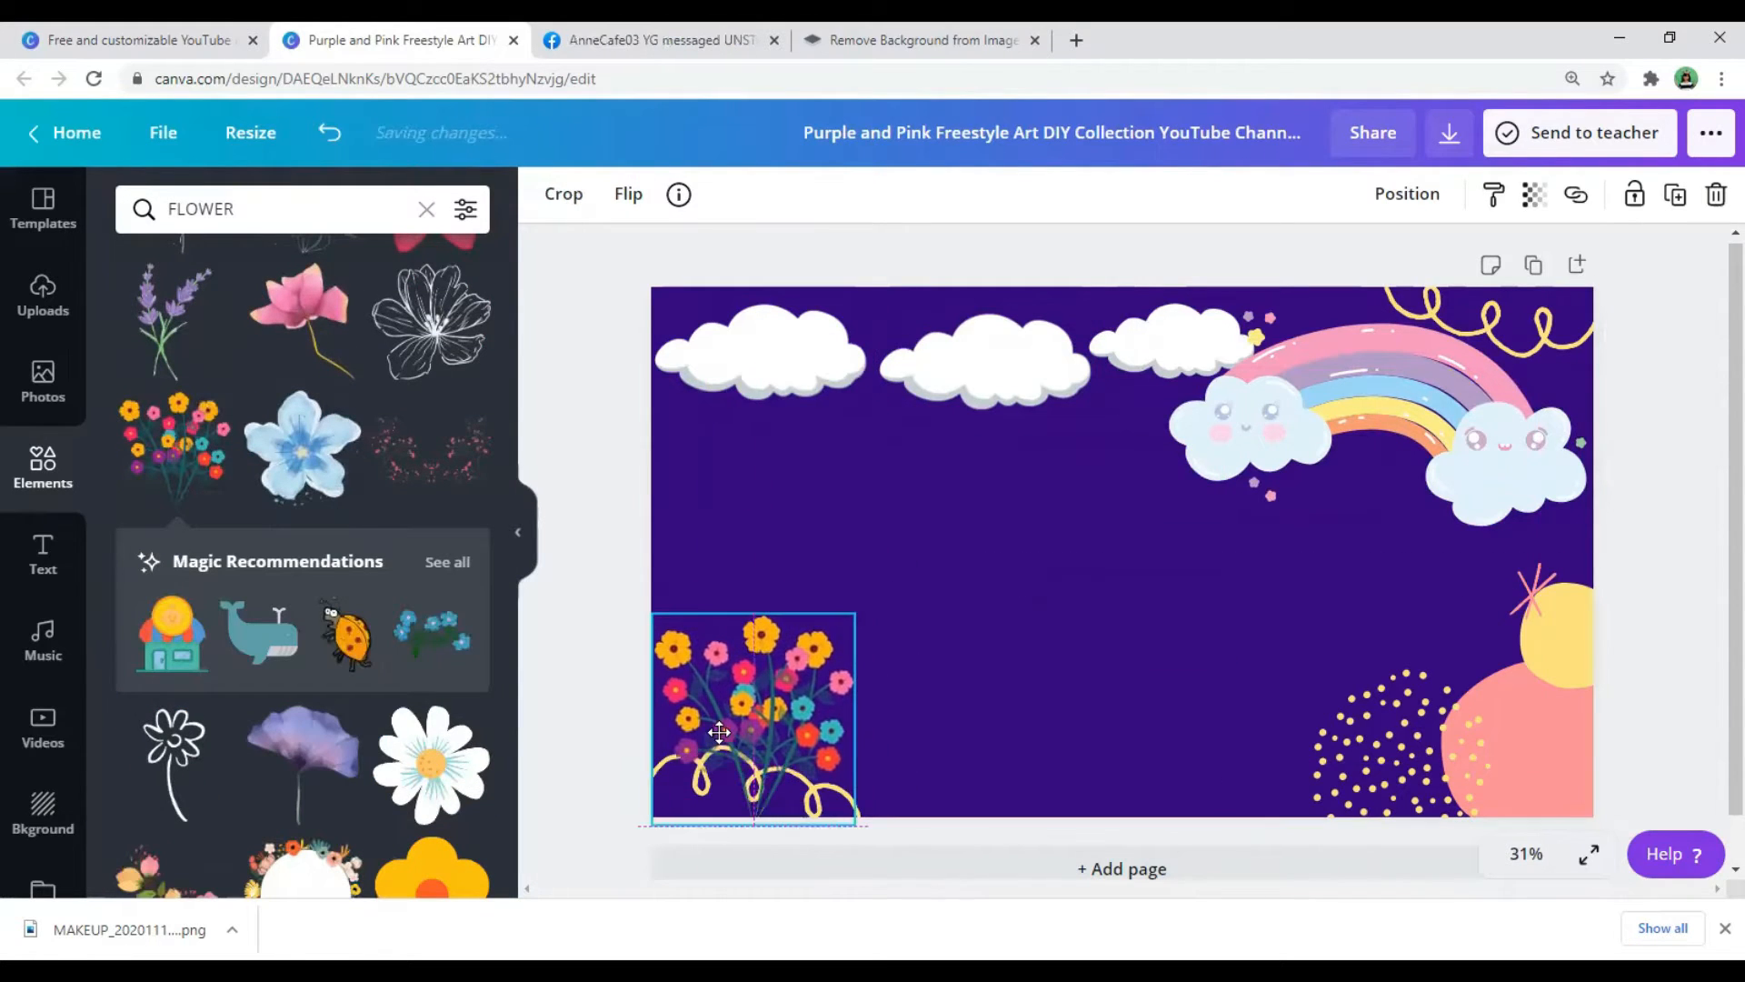
# Add the colourful rose bouquet from the flower elements and place it on the banner's lower edge beside the pink shape.
pyautogui.scroll(-6, 309, 741)
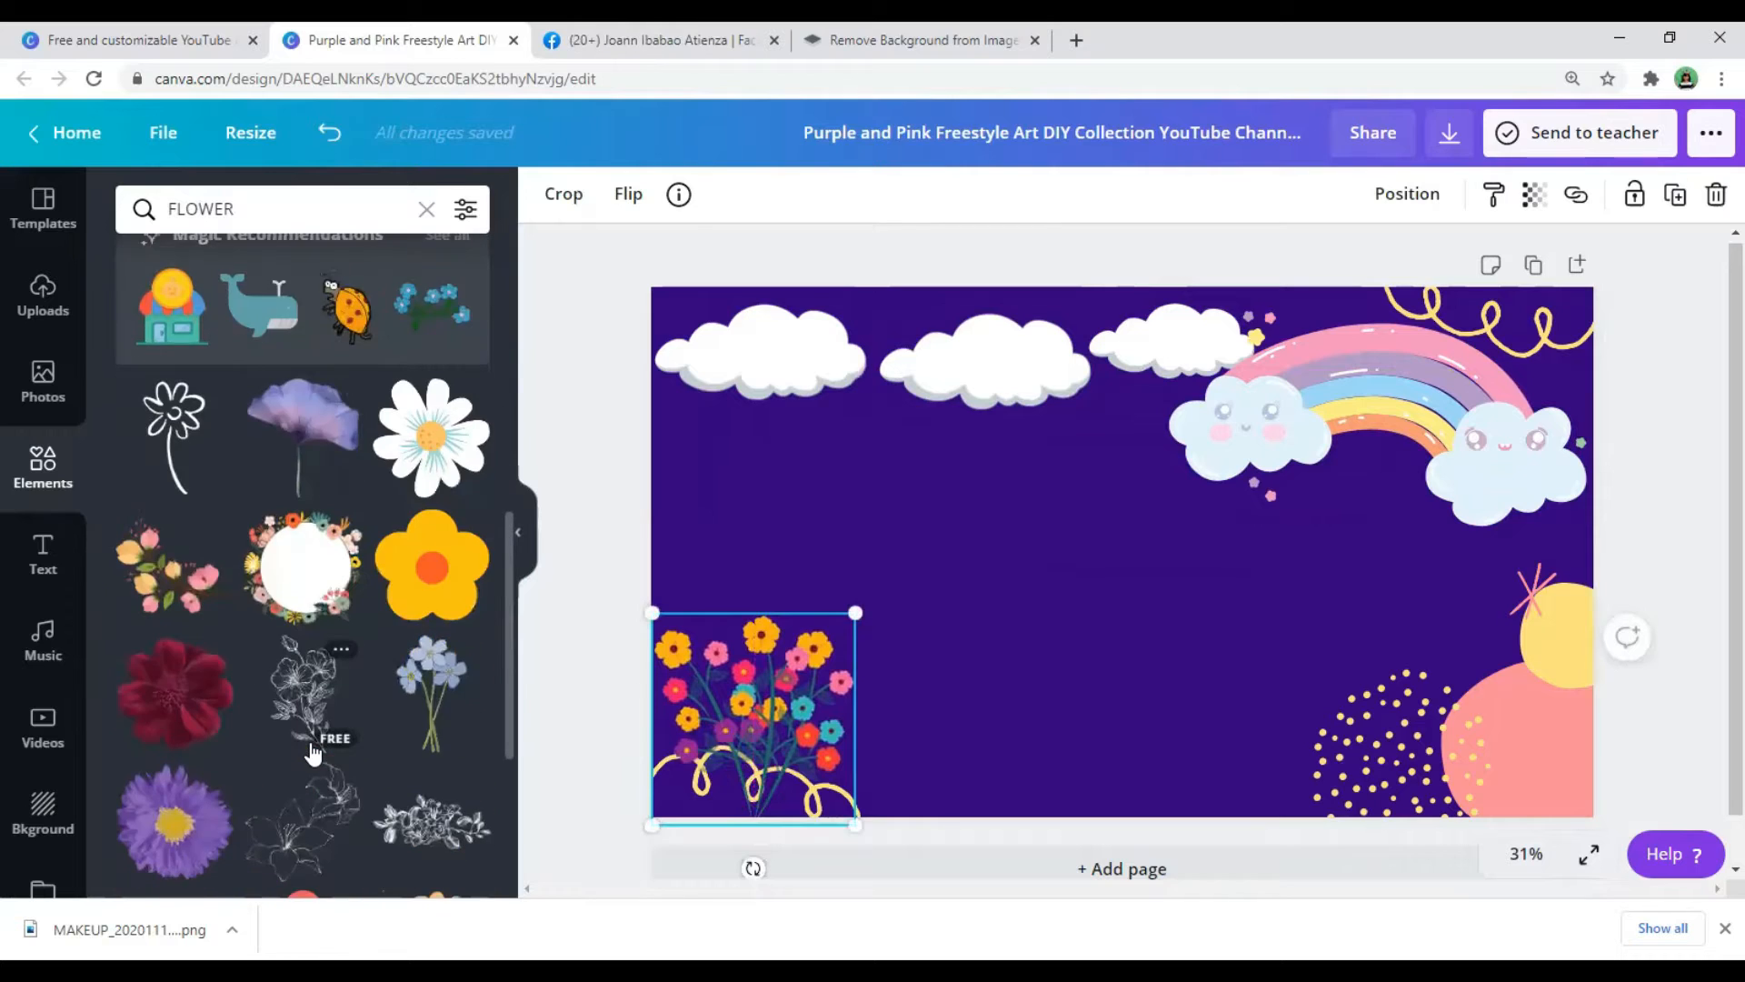
pyautogui.click(309, 742)
# Open the text options and shrink the middle white cloud at the top of the banner.
pyautogui.click(43, 553)
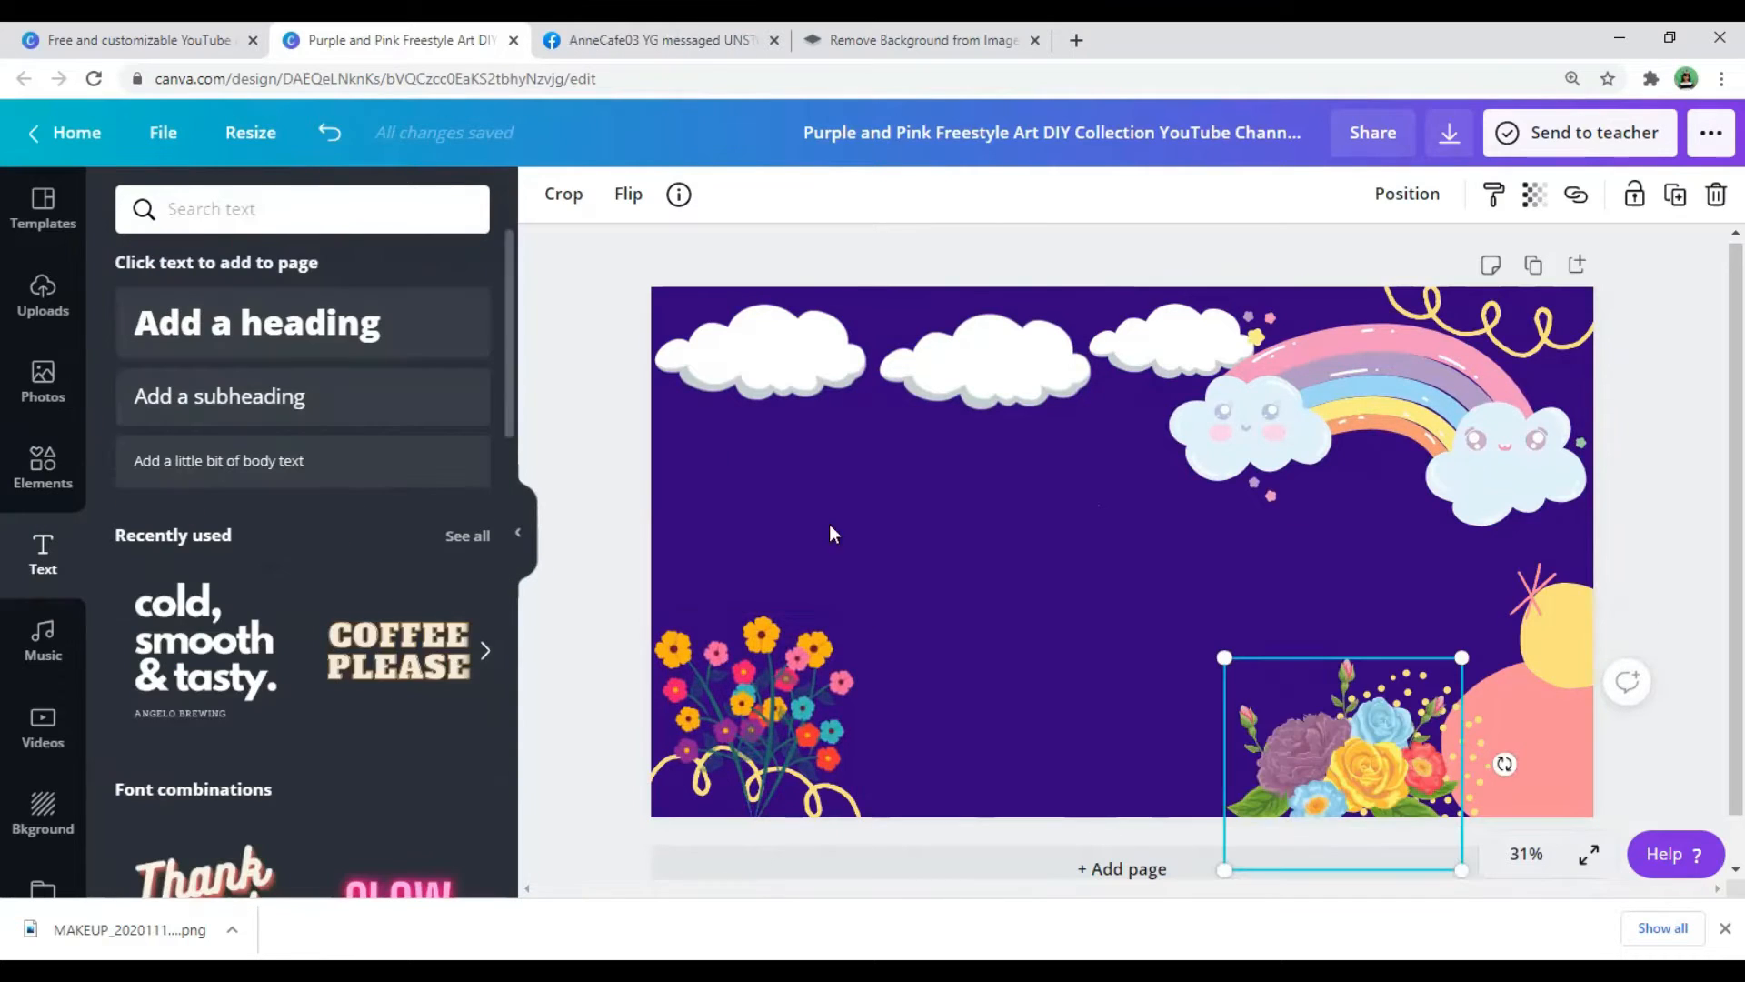
pyautogui.click(989, 366)
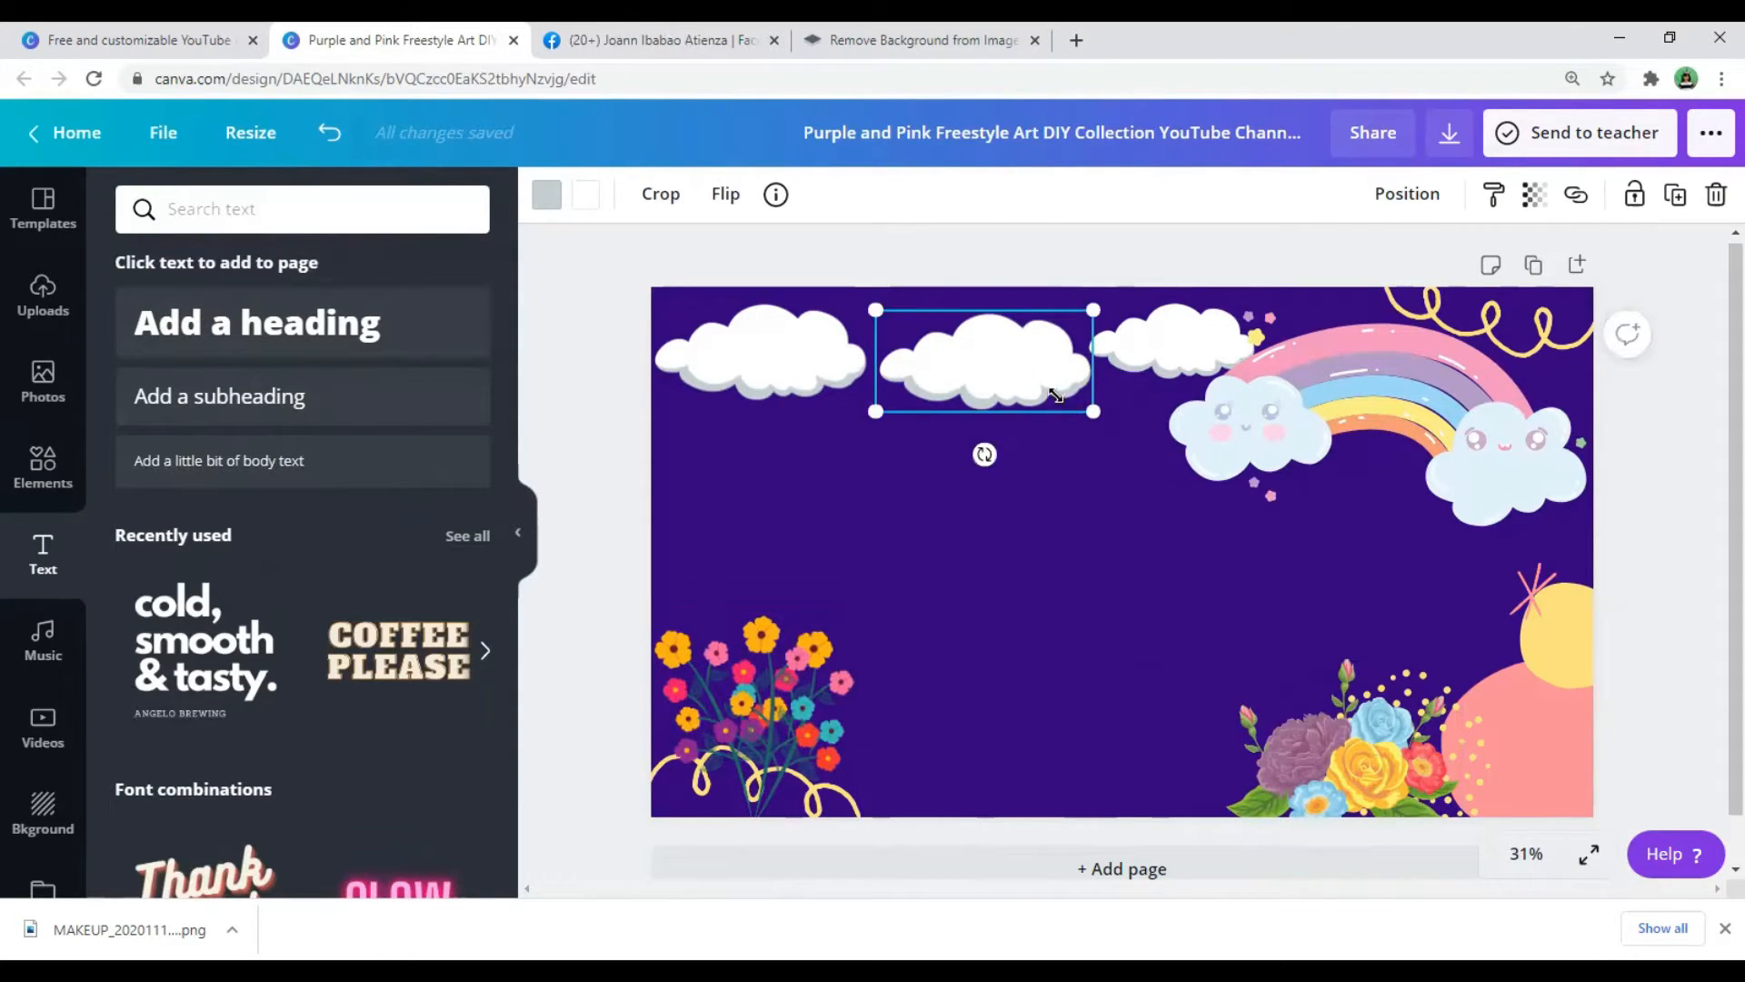
pyautogui.moveTo(1055, 395); pyautogui.dragTo(1023, 350)
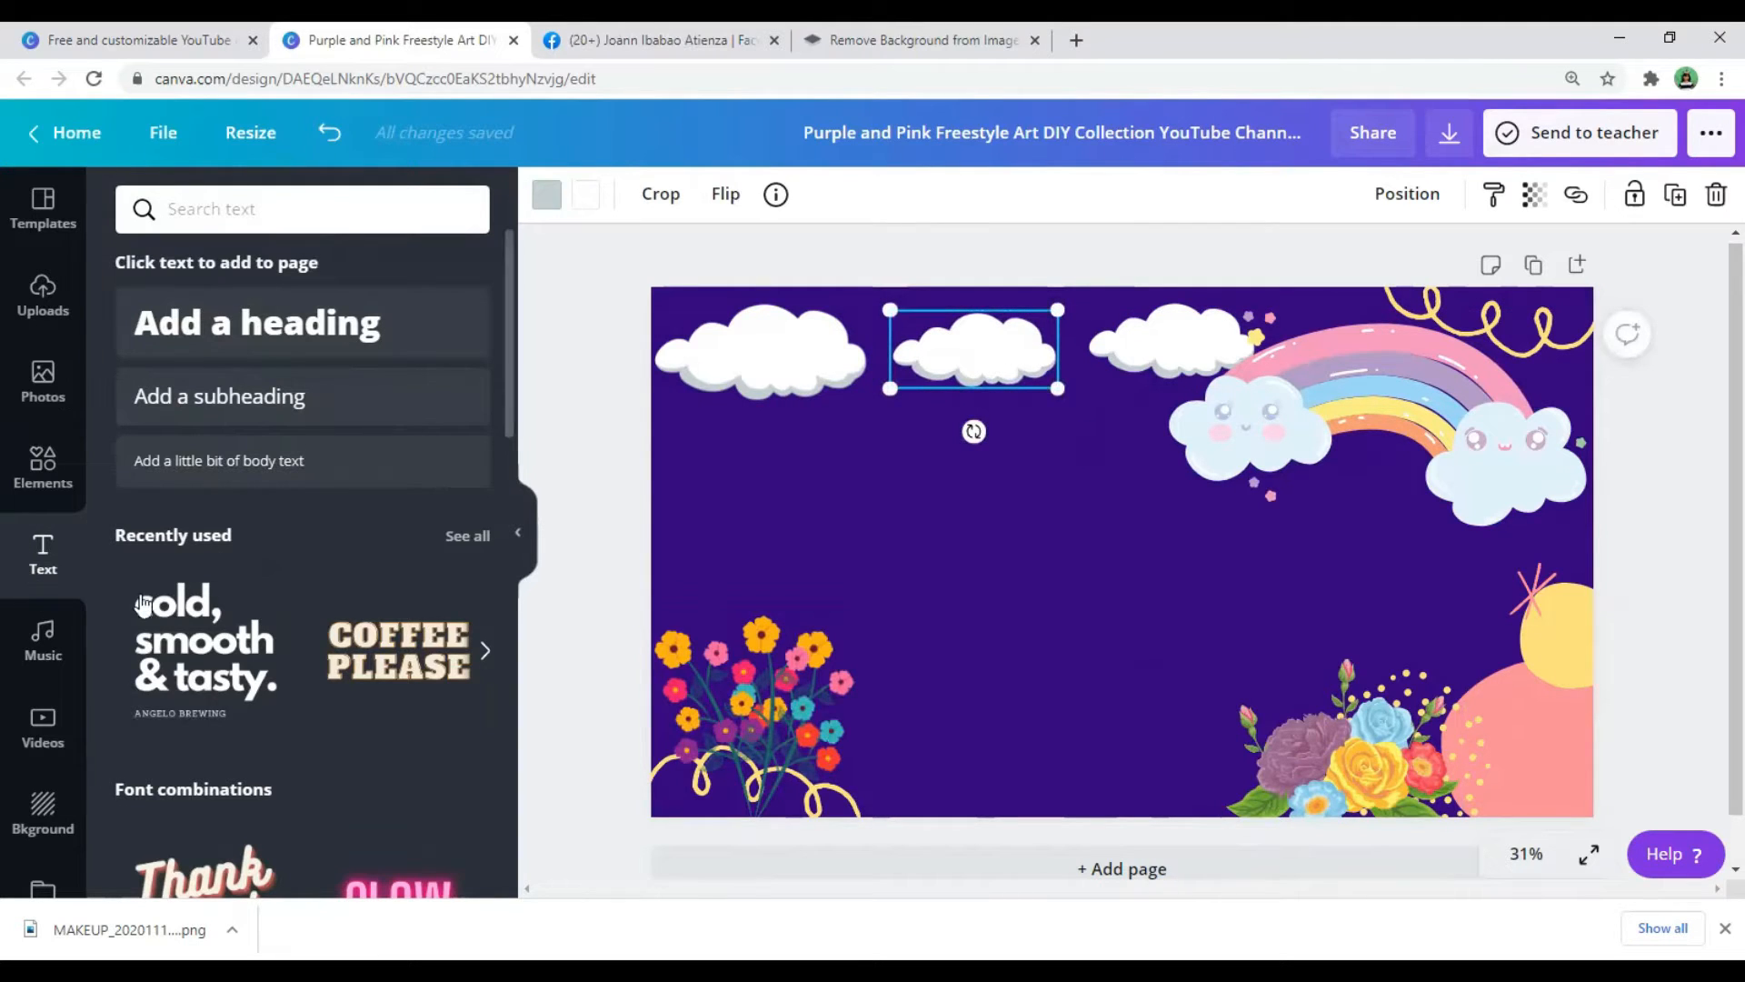
# Browse the font combinations and add the recently used "cold, smooth & tasty." combination to the banner.
pyautogui.scroll(-7, 161, 603)
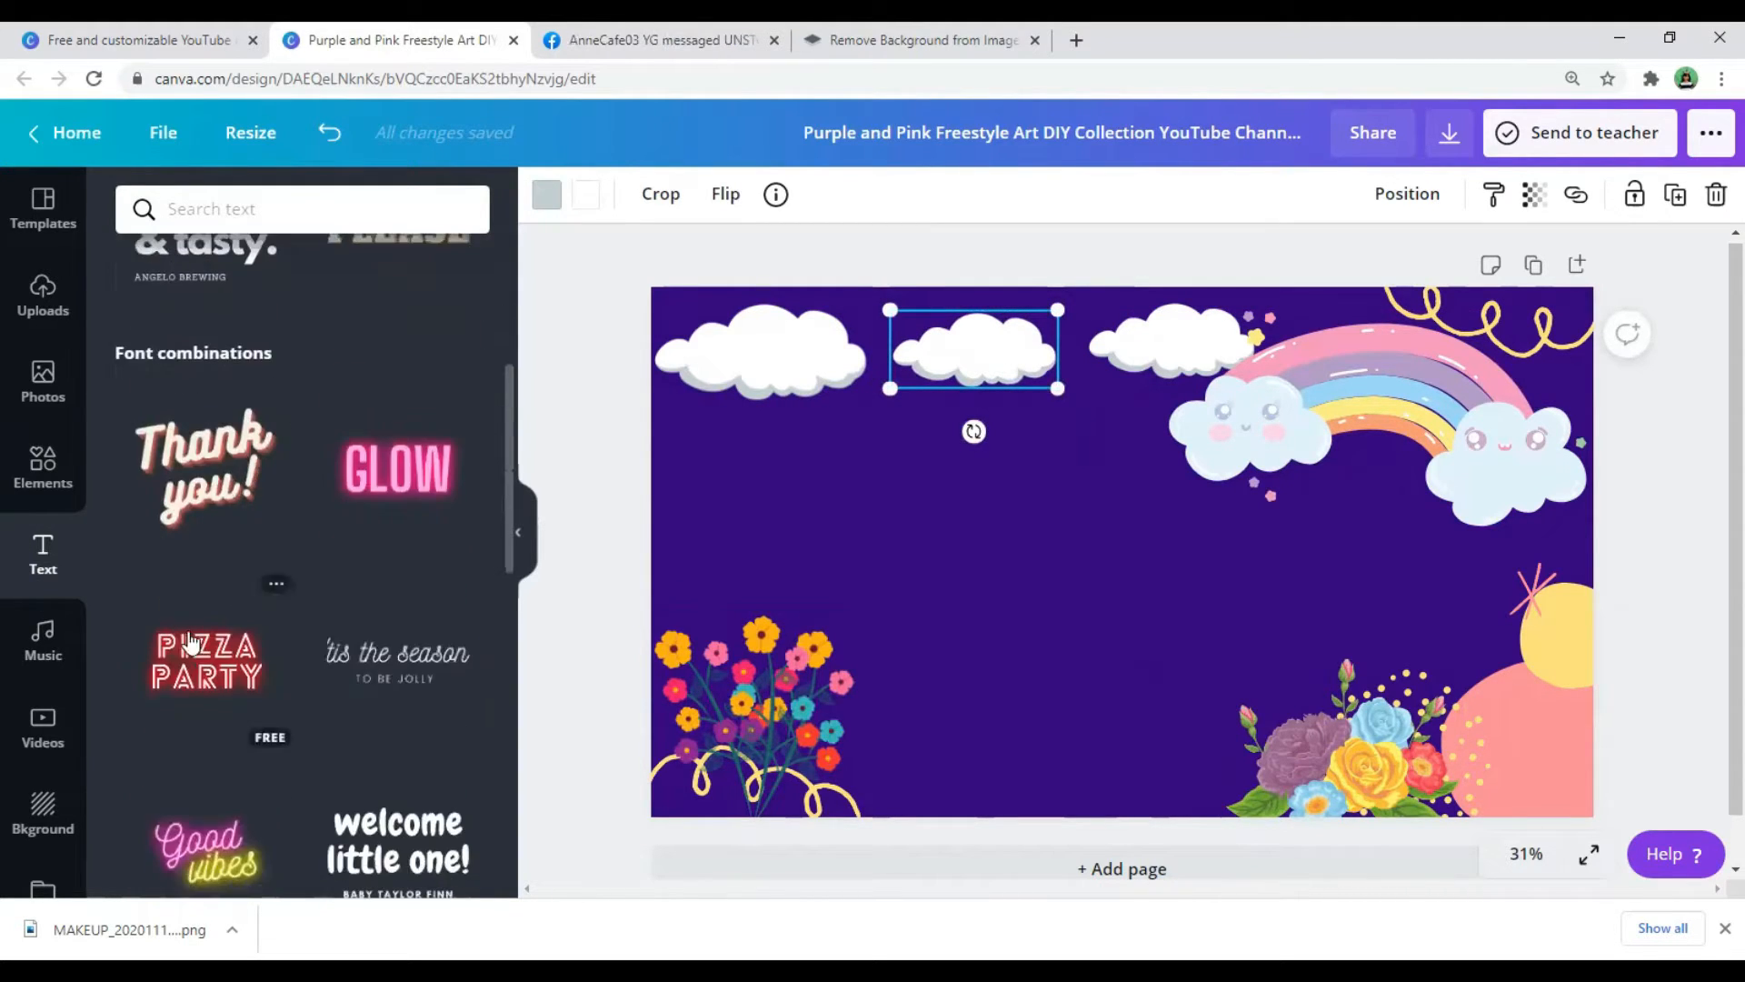
pyautogui.scroll(-4, 200, 656)
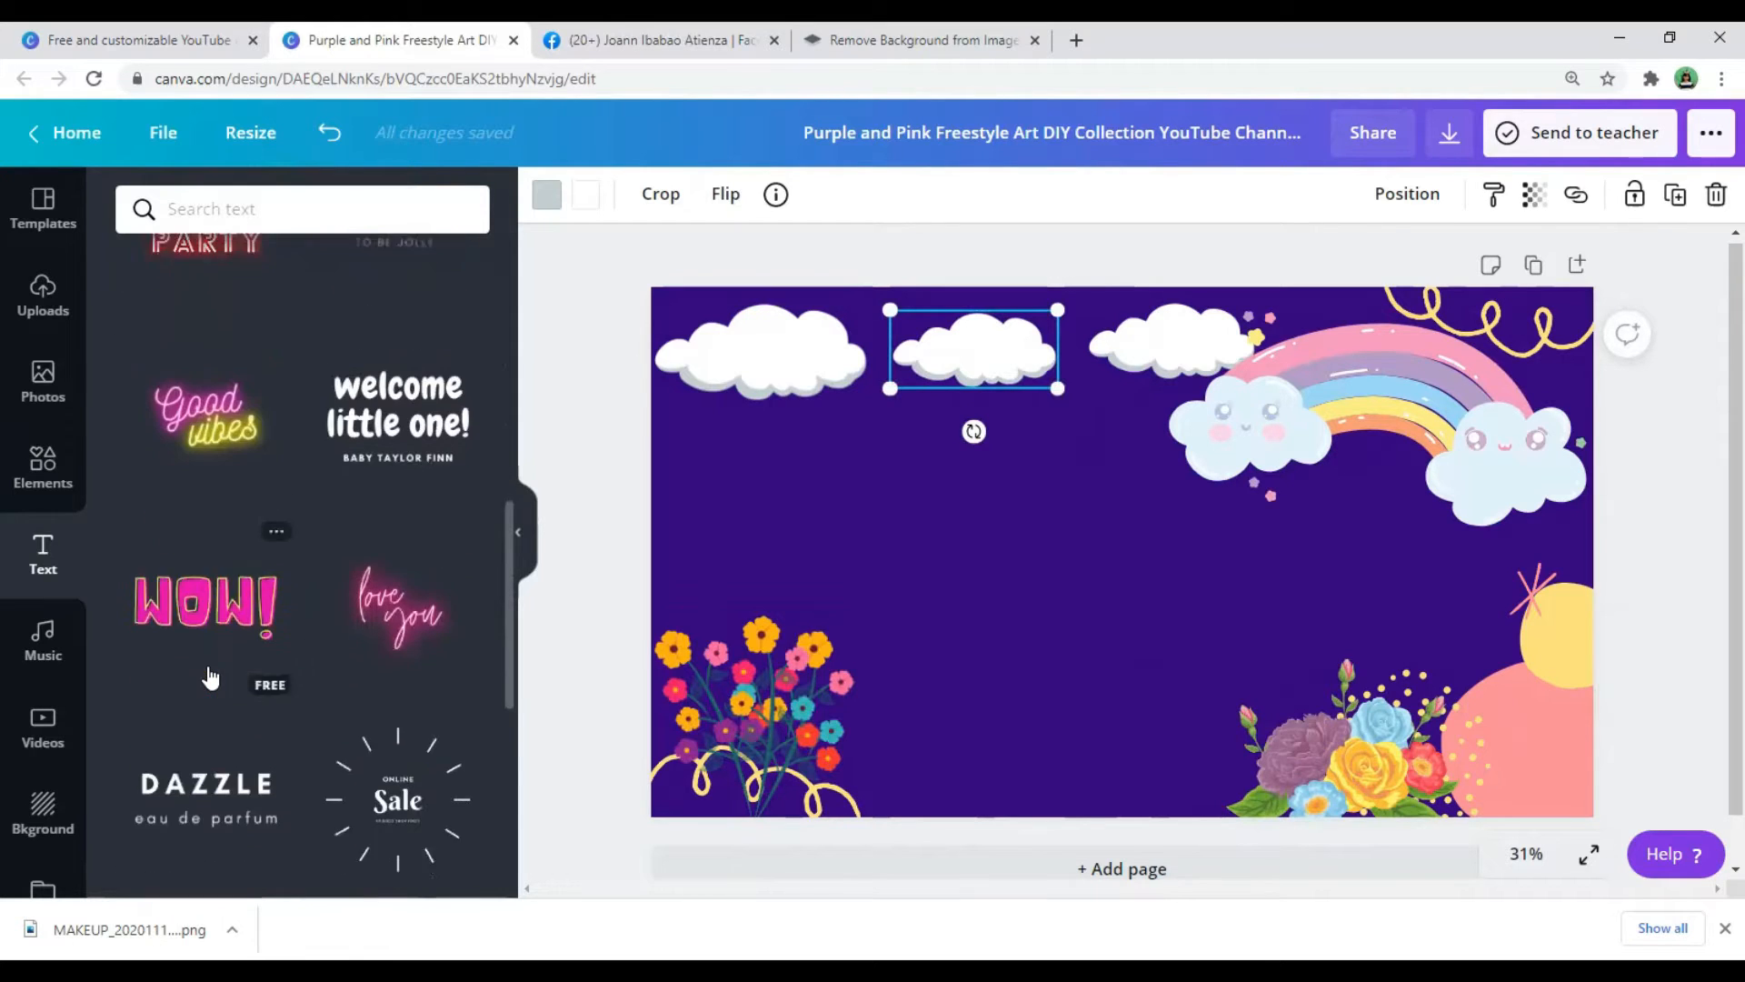
pyautogui.scroll(-2, 210, 677)
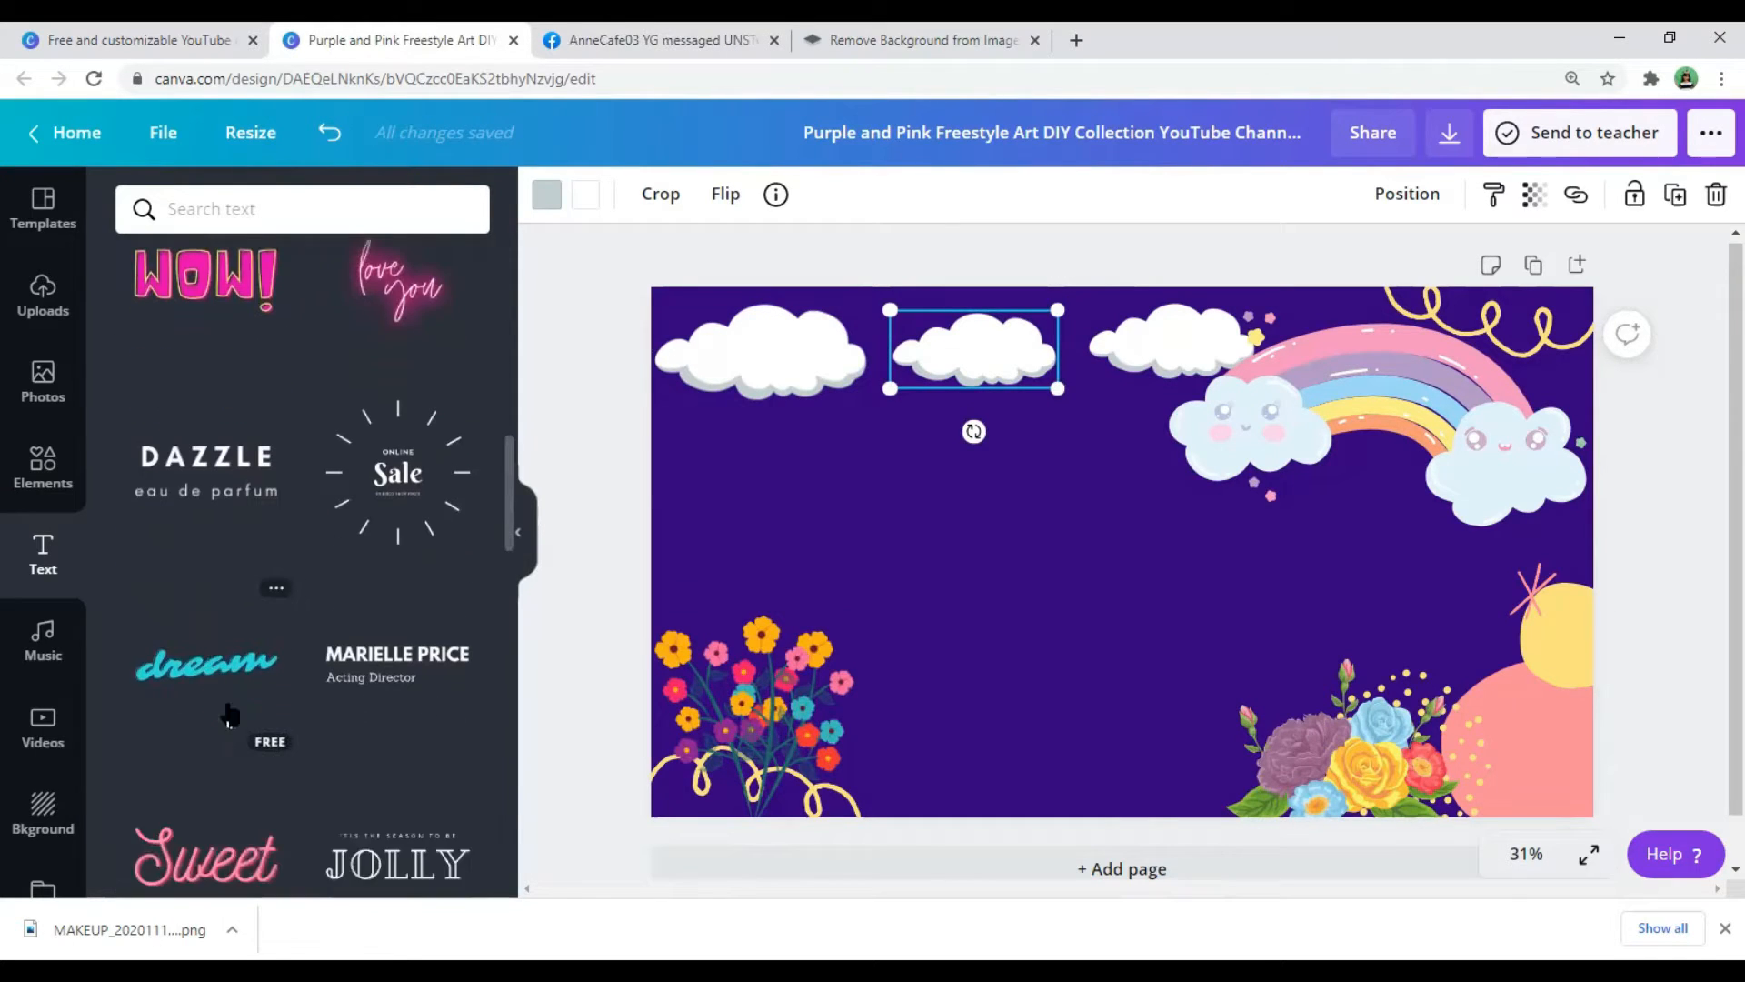
pyautogui.scroll(-5, 227, 713)
pyautogui.scroll(-3, 235, 740)
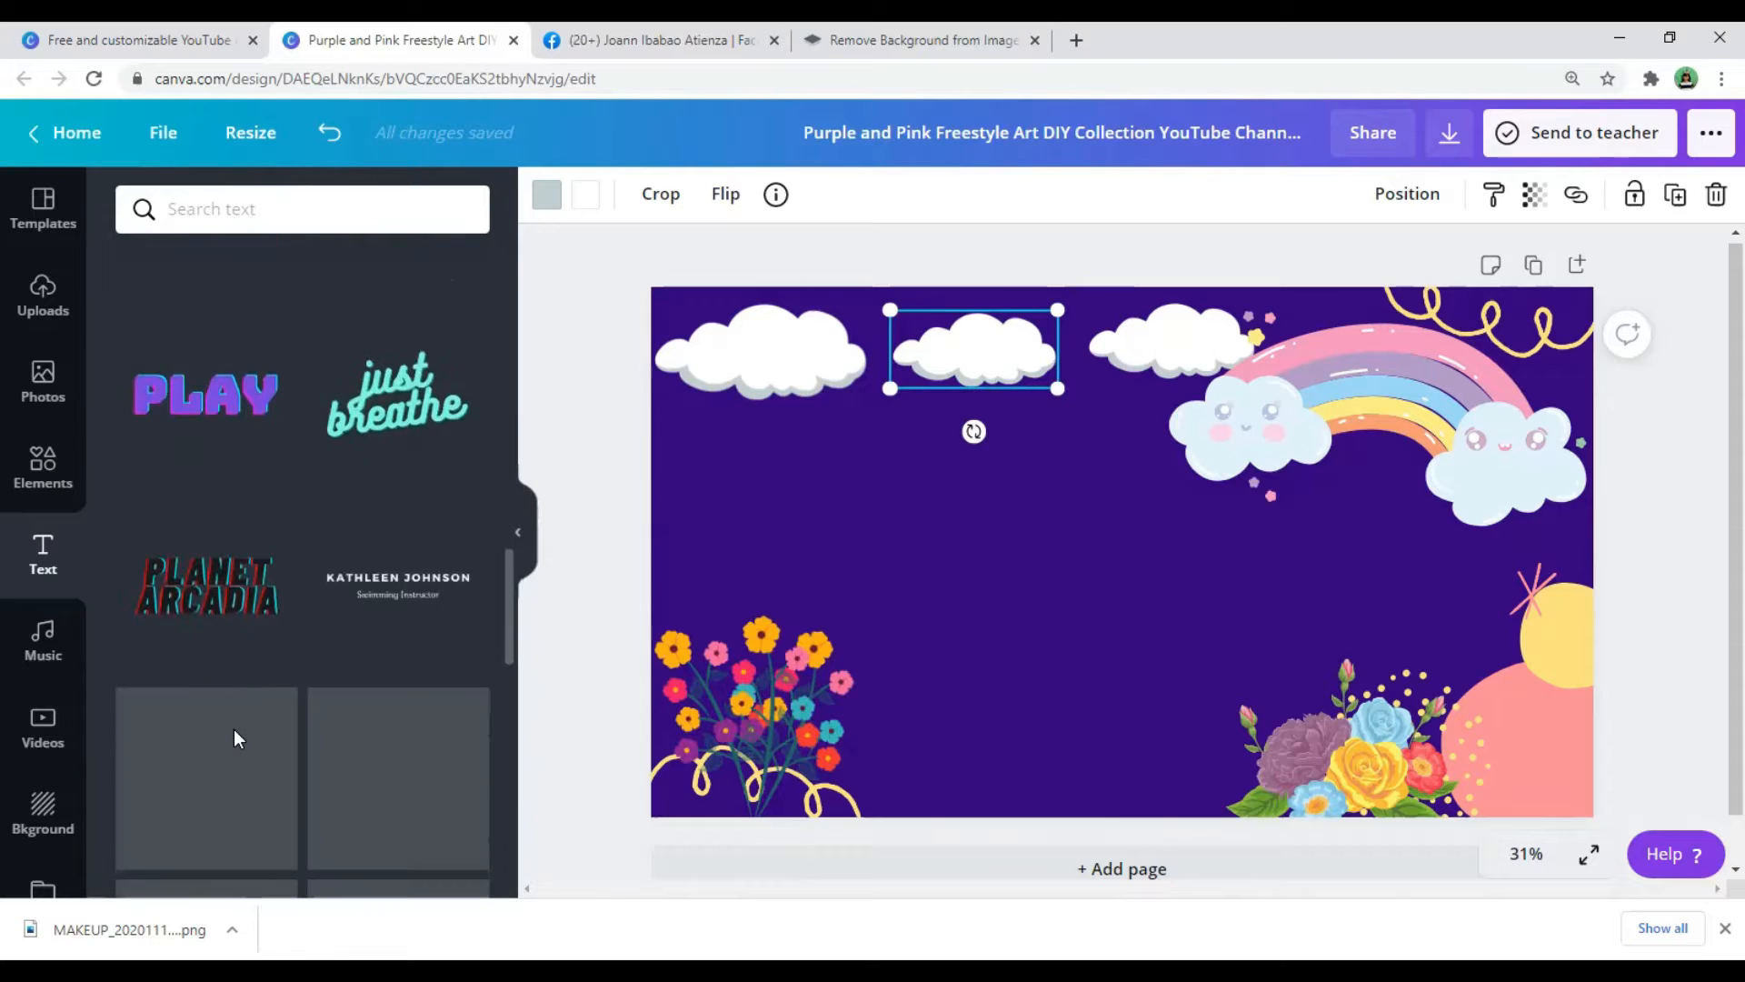
pyautogui.scroll(-6, 234, 740)
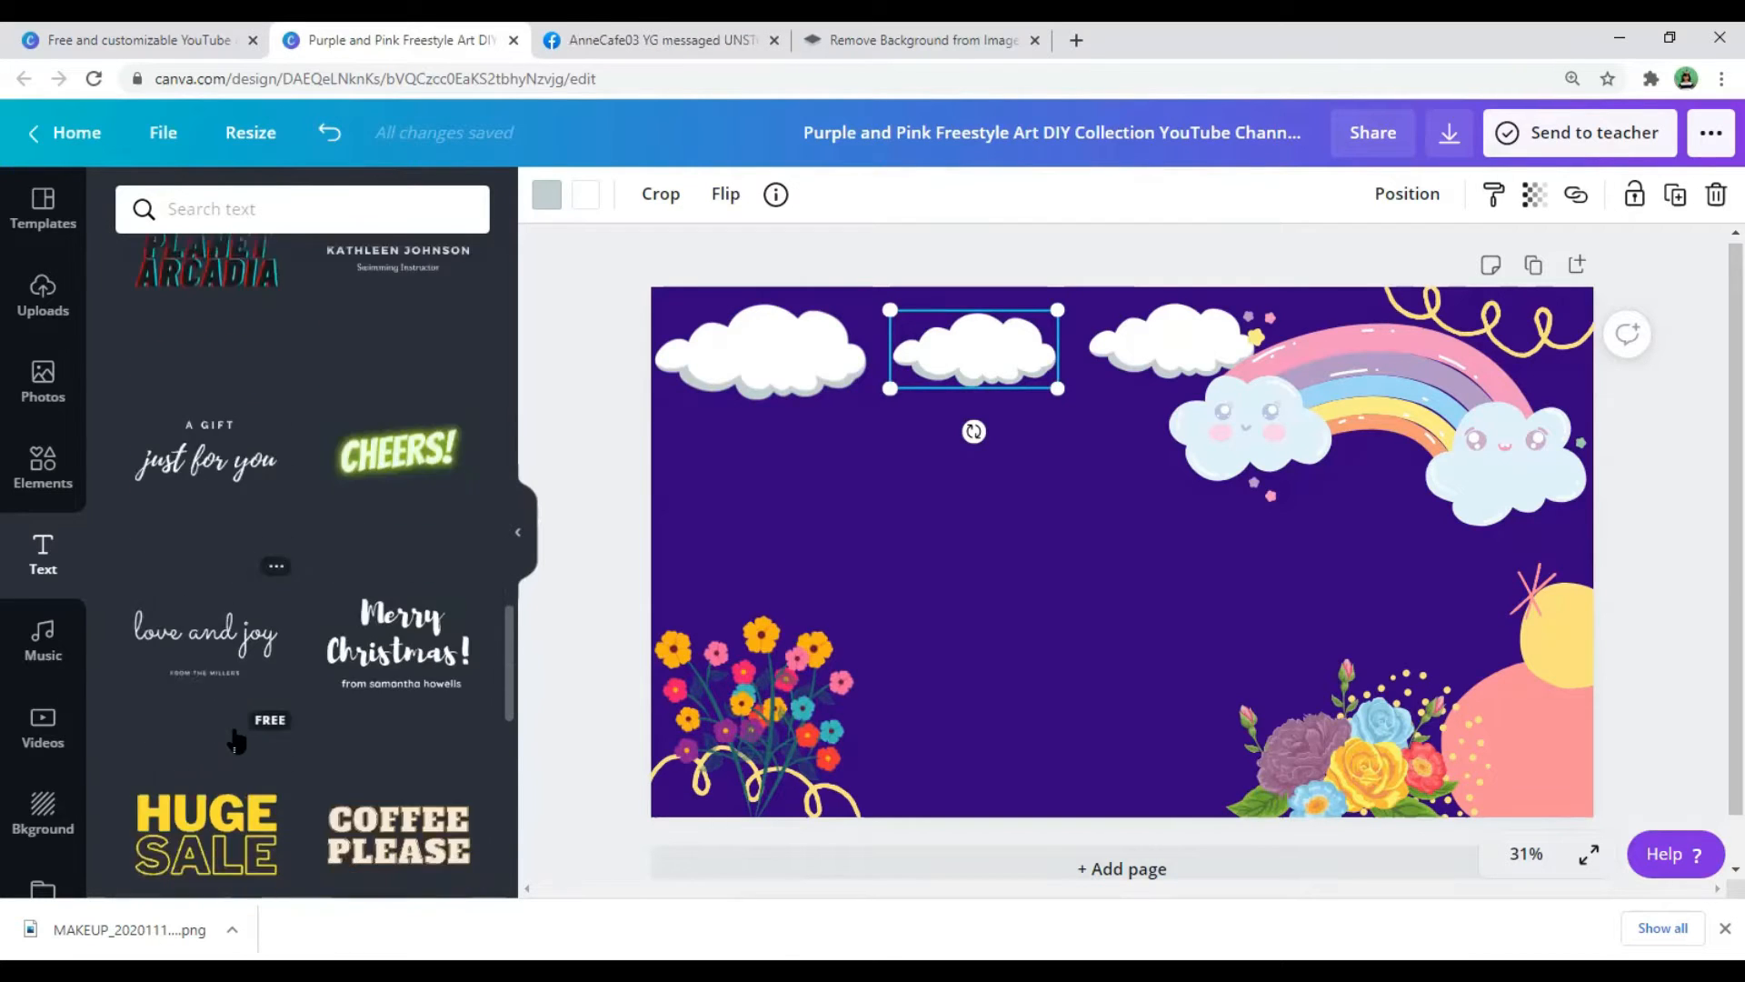
pyautogui.scroll(-2, 234, 736)
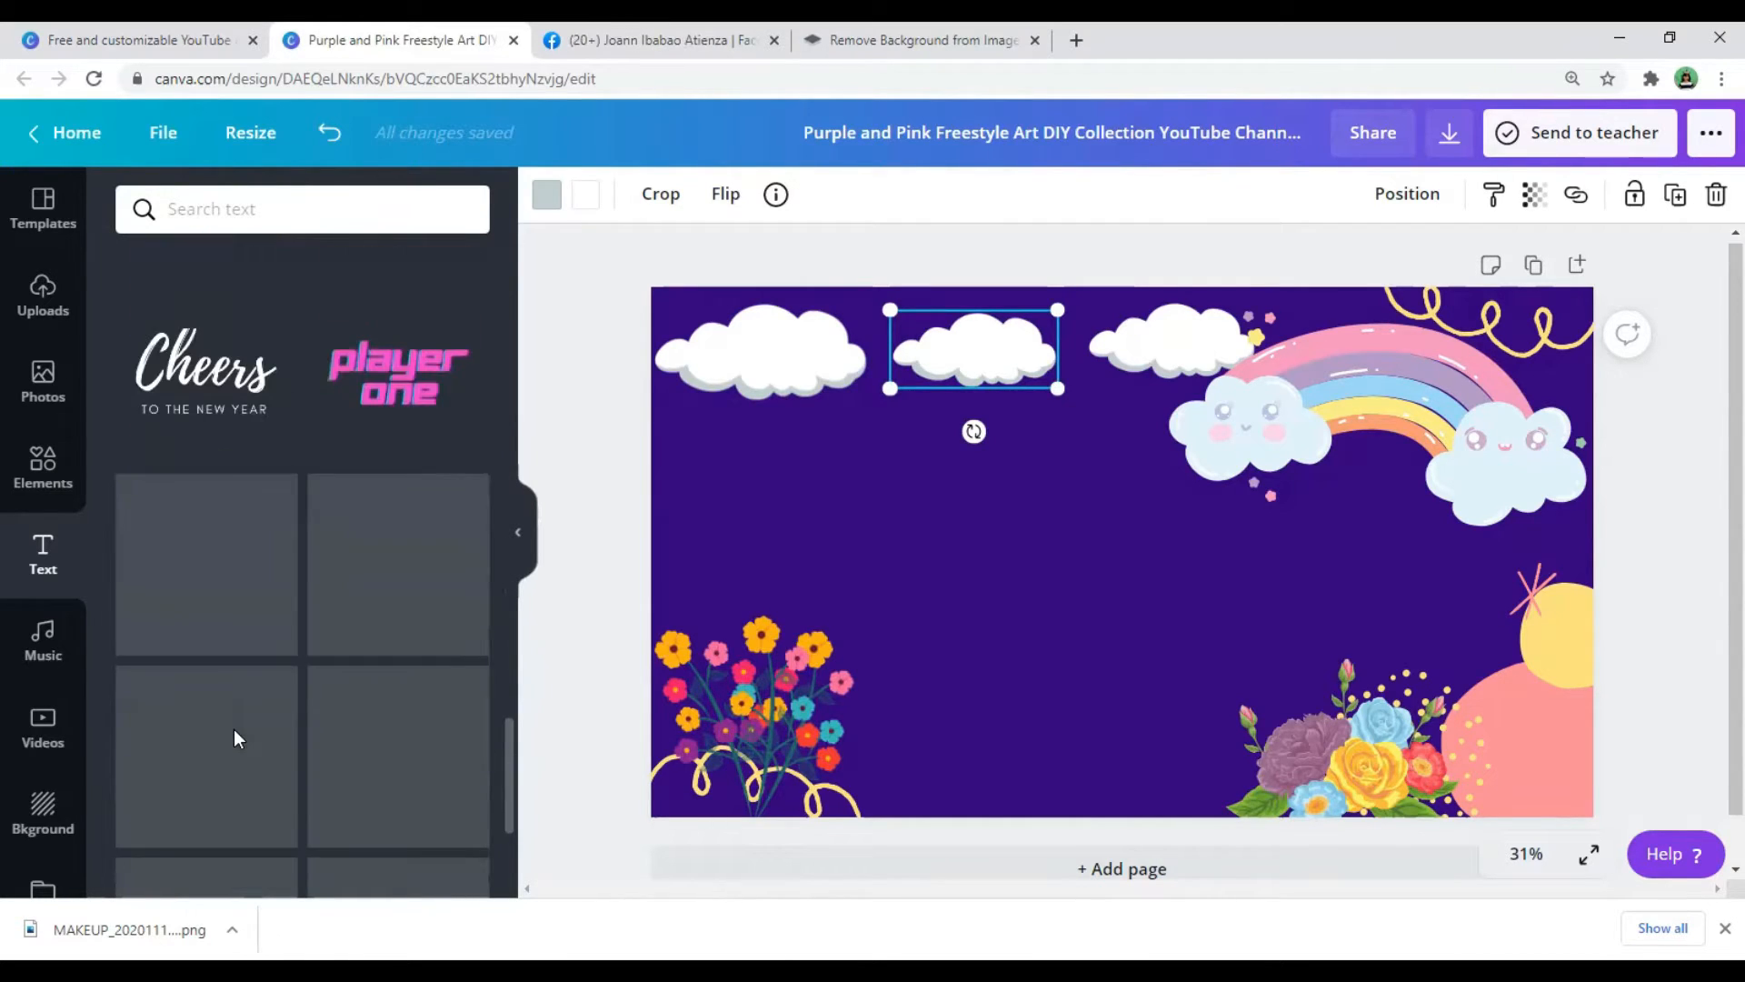
pyautogui.scroll(3, 236, 745)
pyautogui.scroll(5, 235, 750)
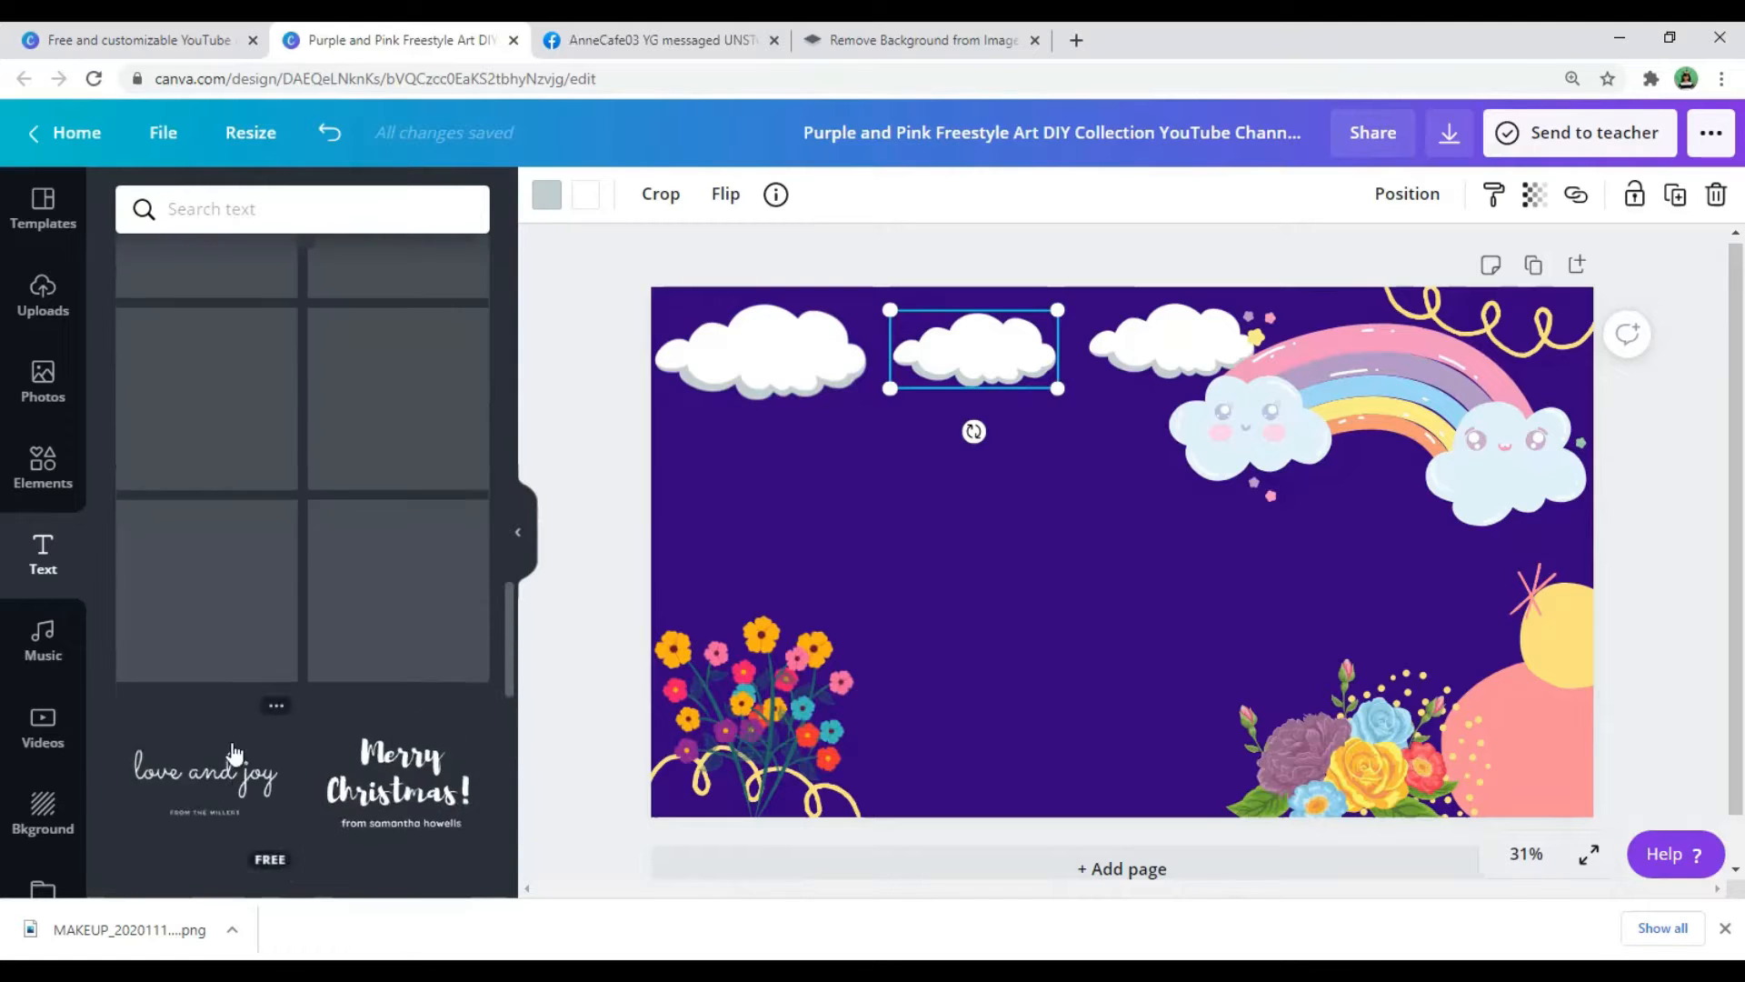
pyautogui.scroll(12, 229, 754)
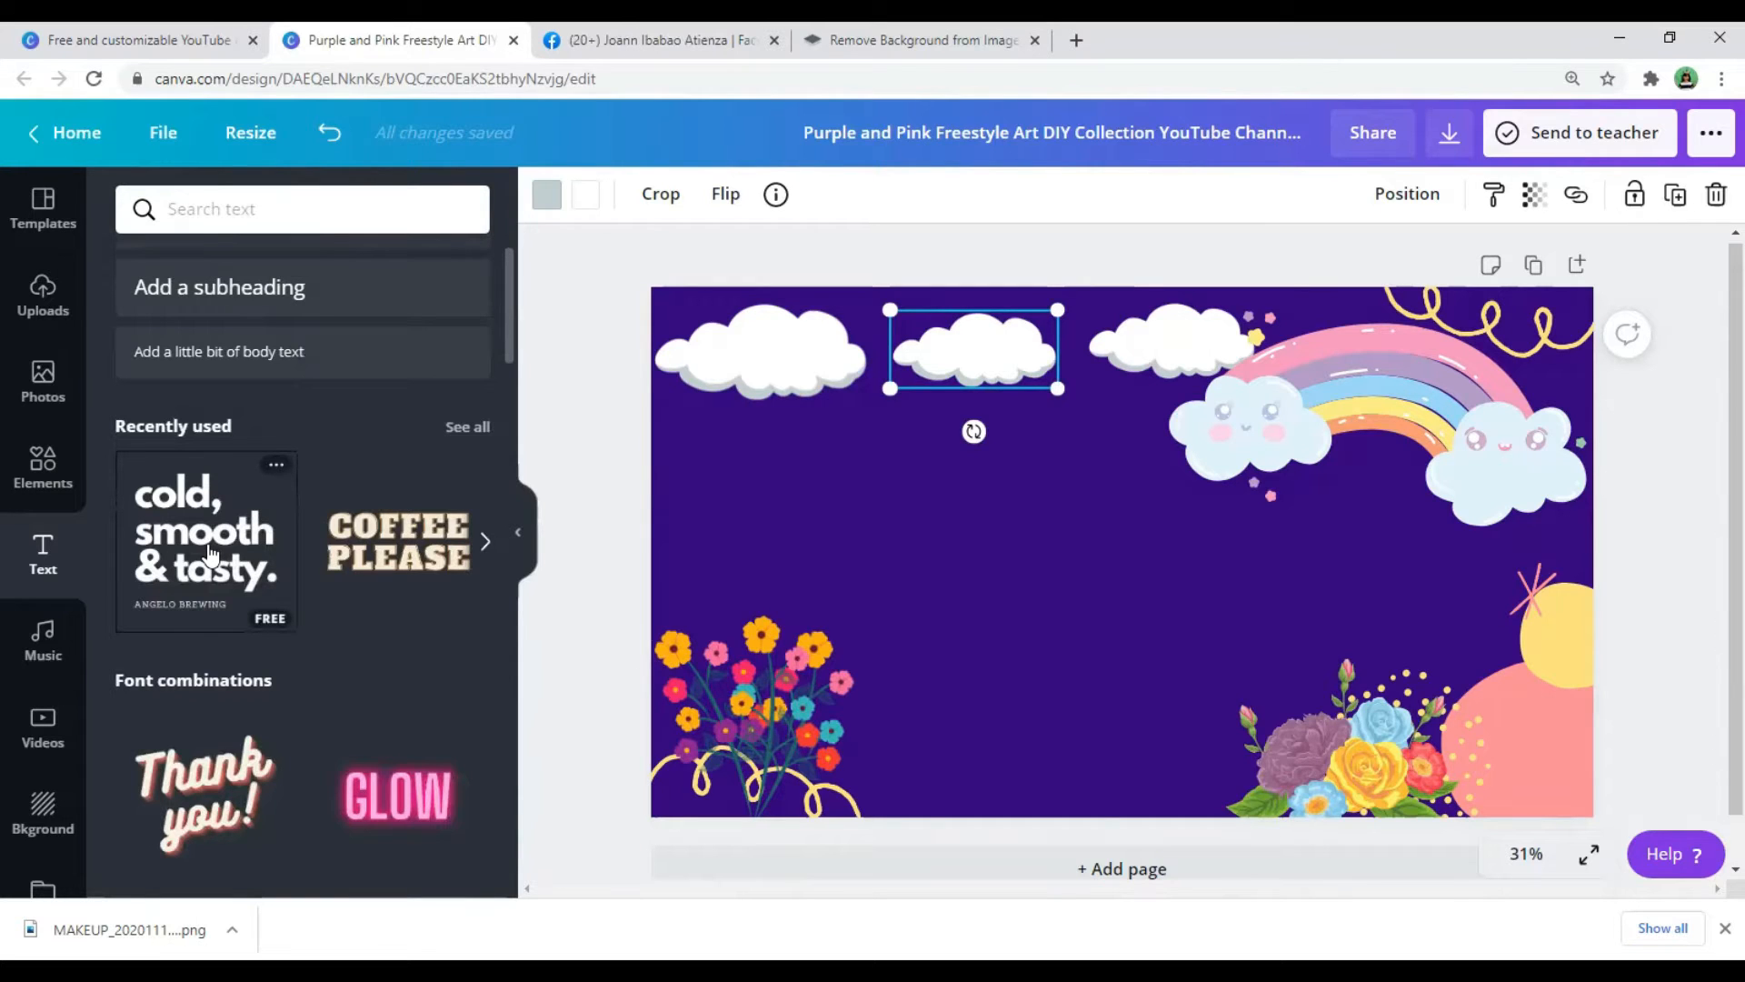
pyautogui.click(207, 552)
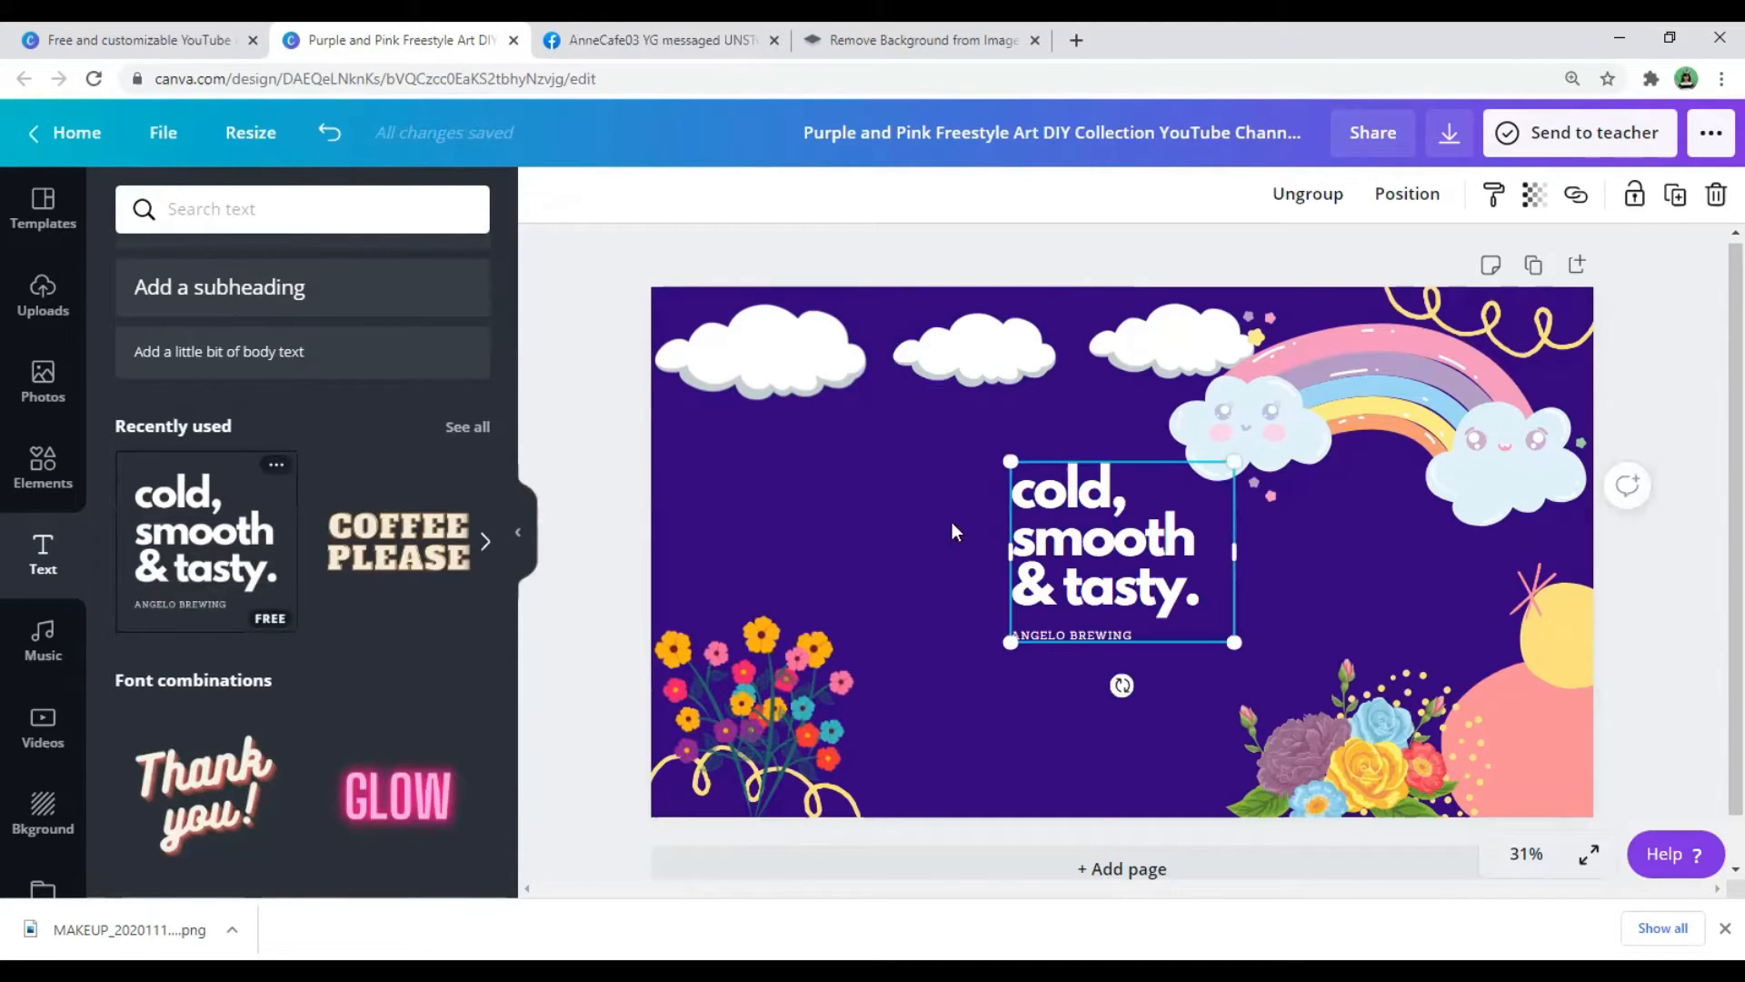
# Delete only the small "ANGELO BREWING" line from the text group, keeping the large heading.
pyautogui.click(1087, 632)
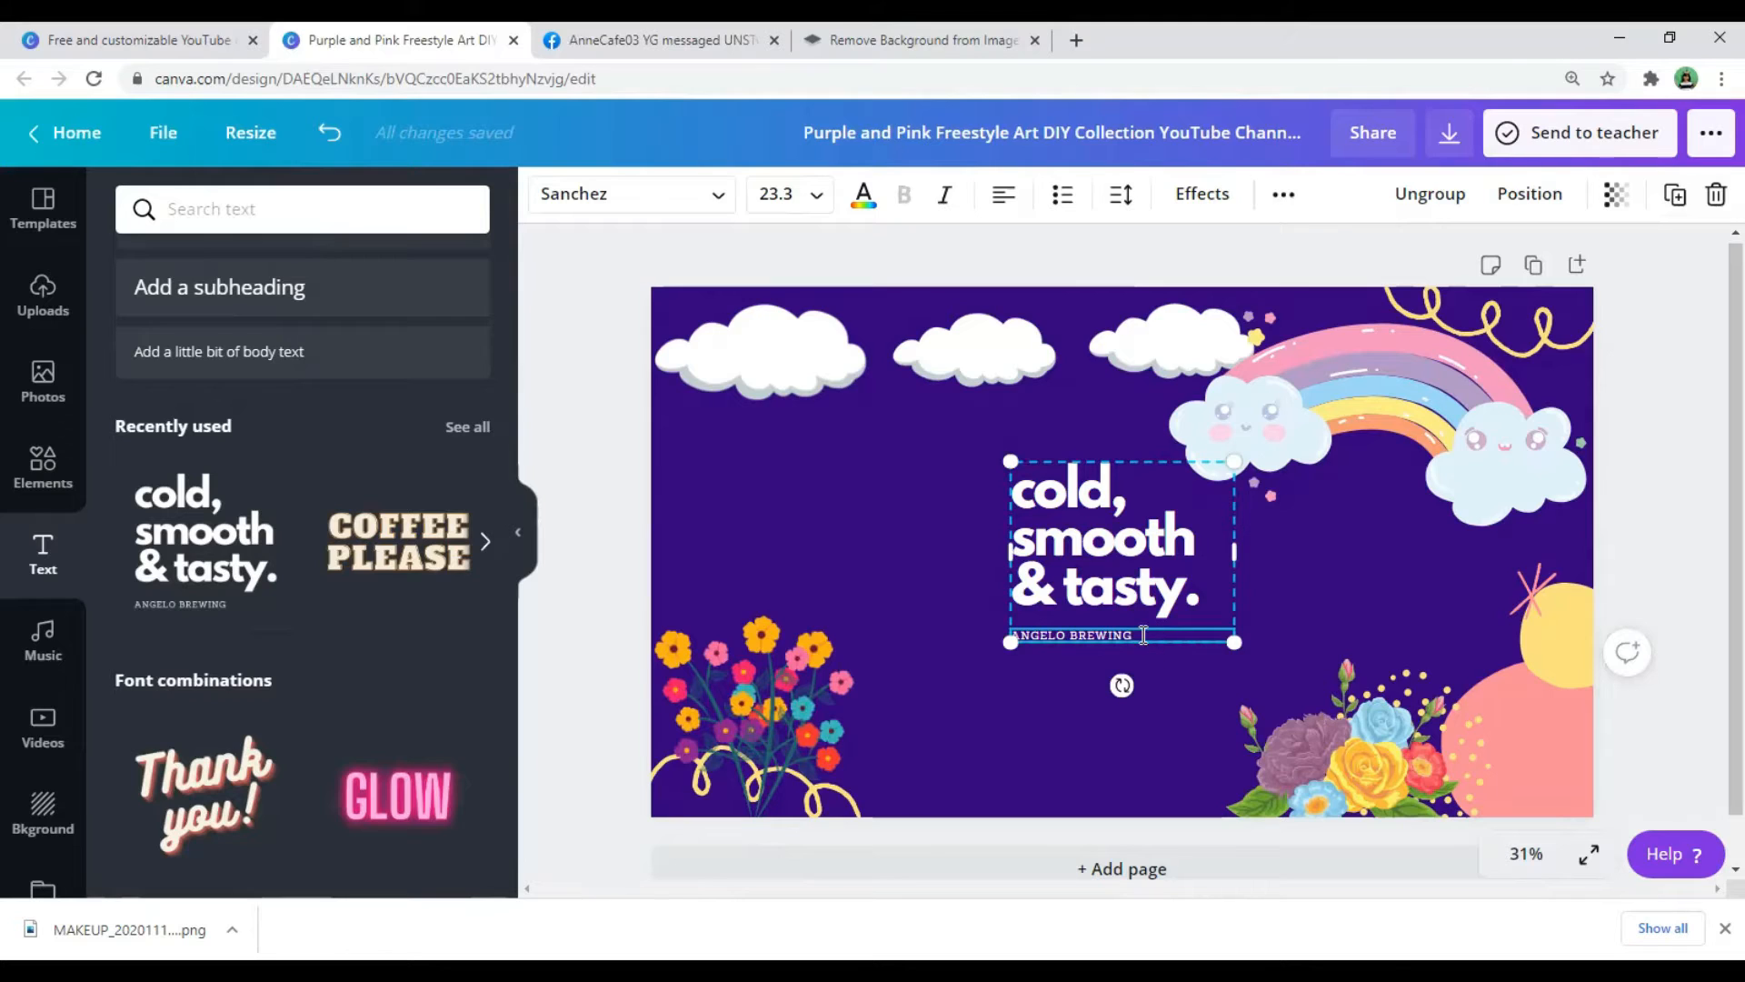
pyautogui.click(1716, 196)
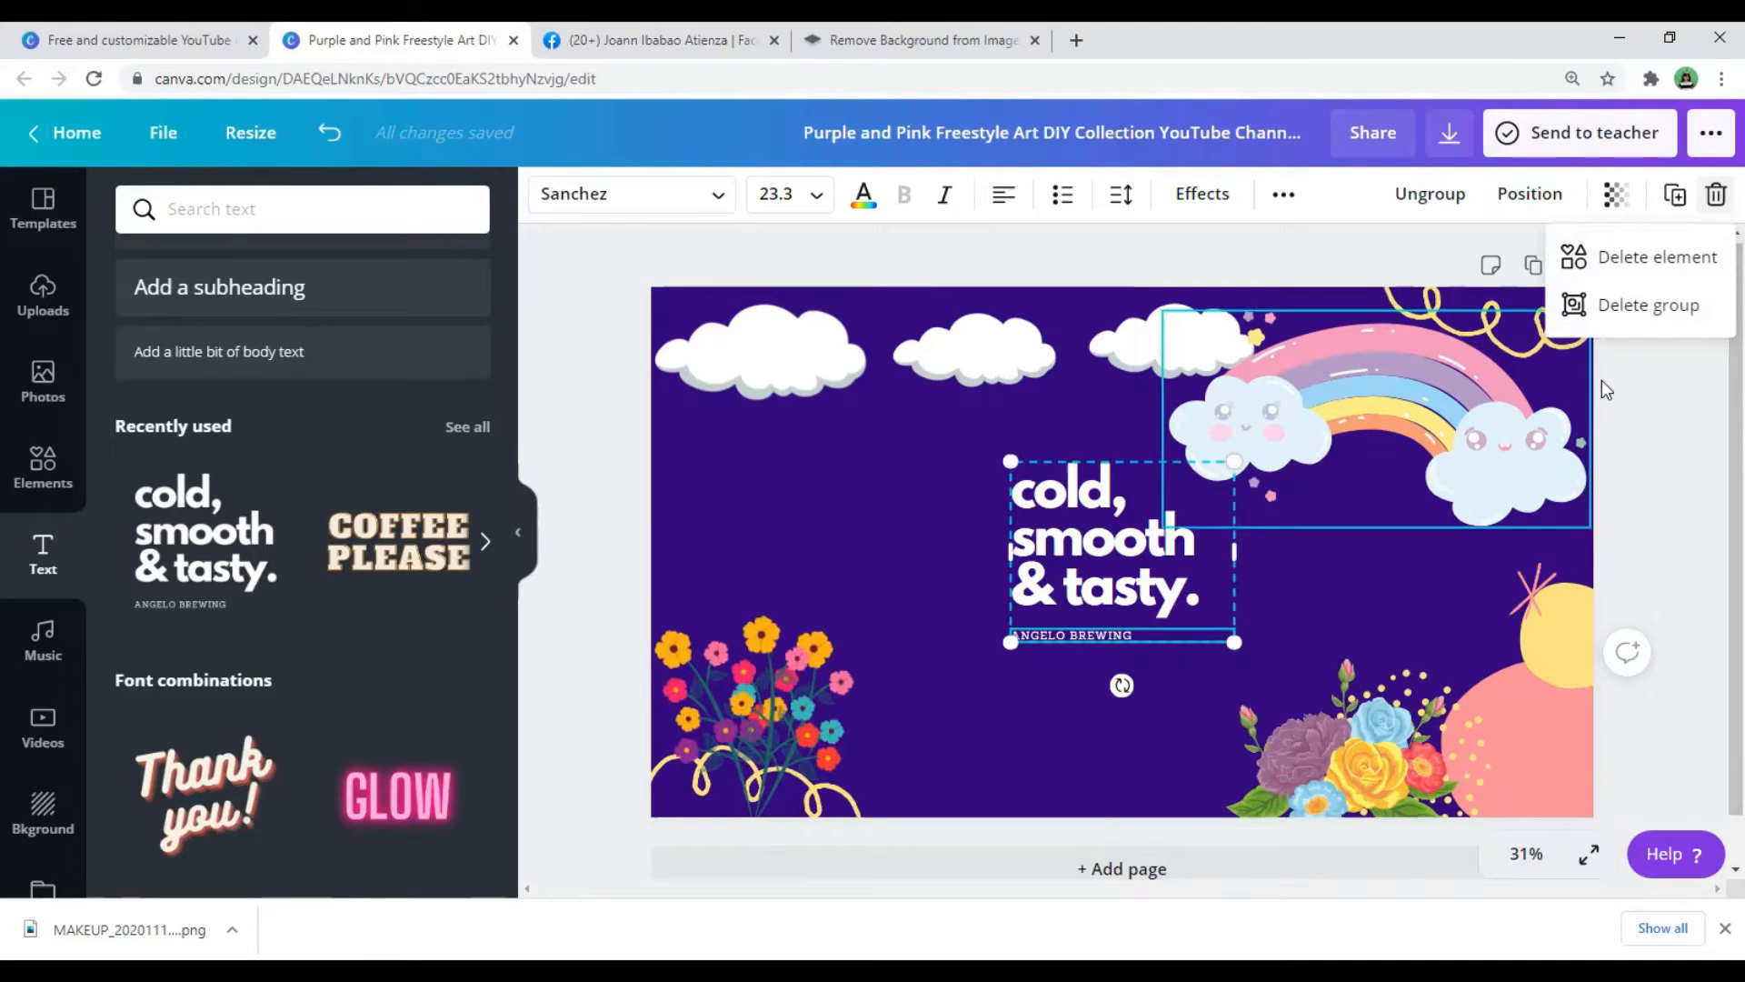
pyautogui.click(1638, 259)
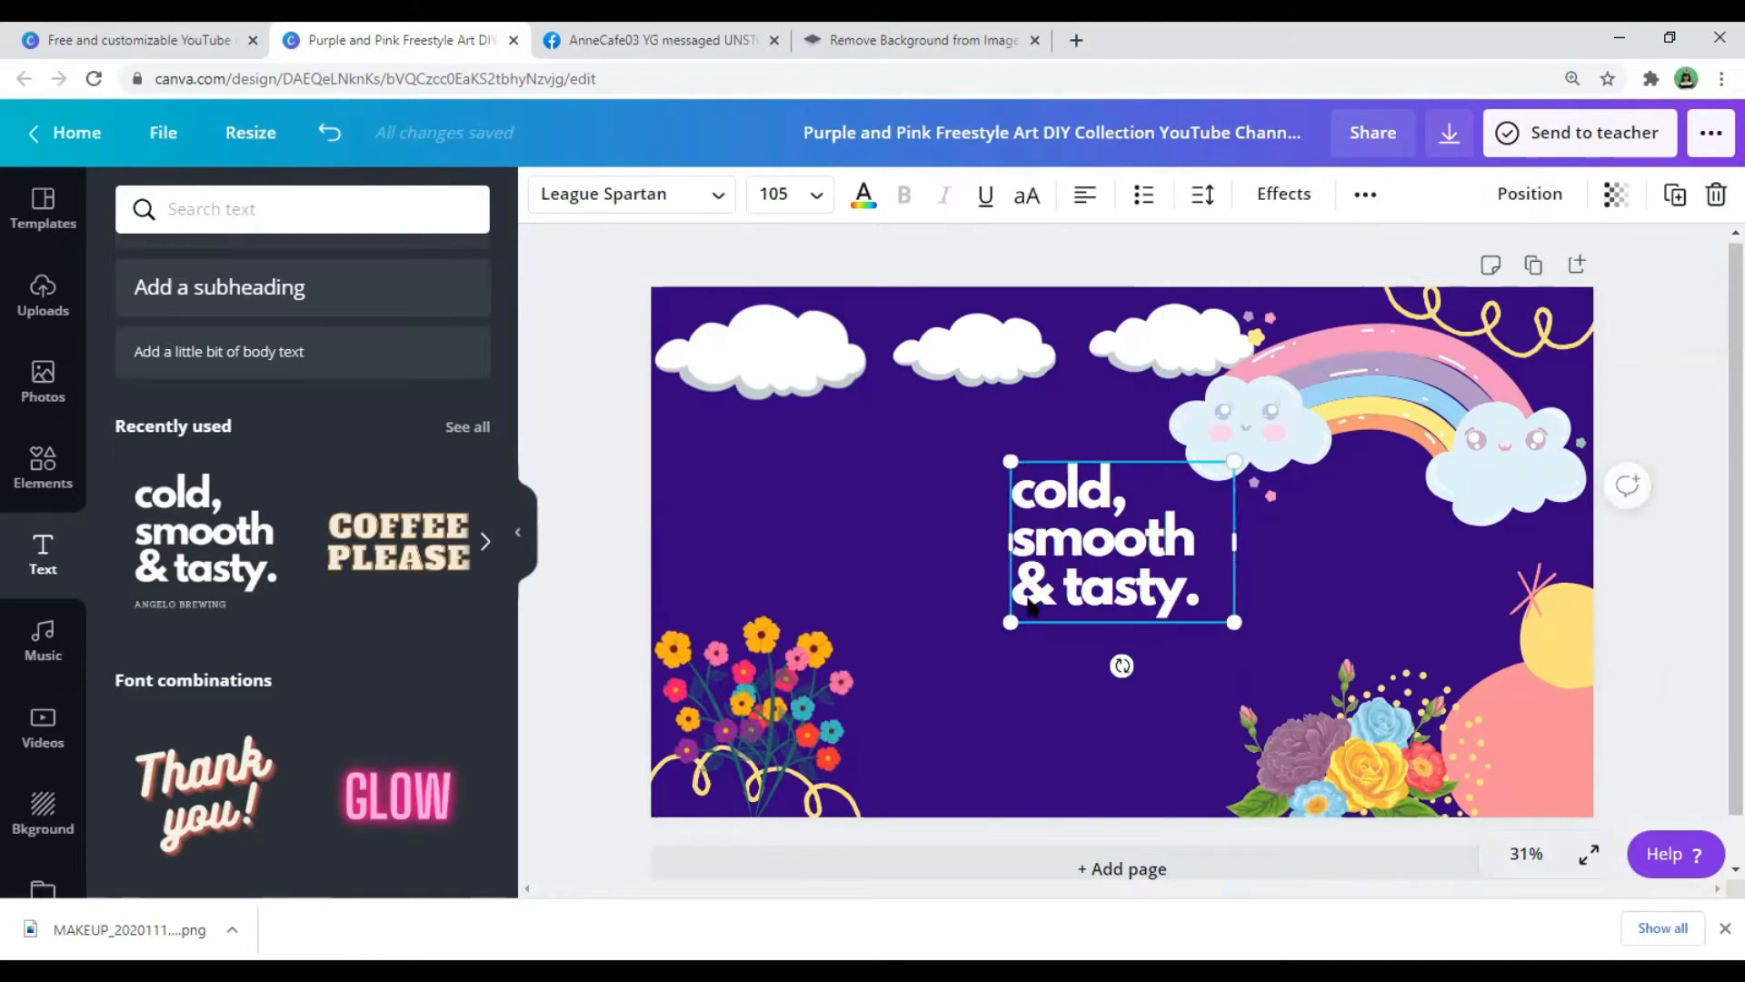
# Replace the heading text with "How to make simple and colorful" and widen its text box so it wraps onto two lines.
pyautogui.doubleClick(1080, 548)
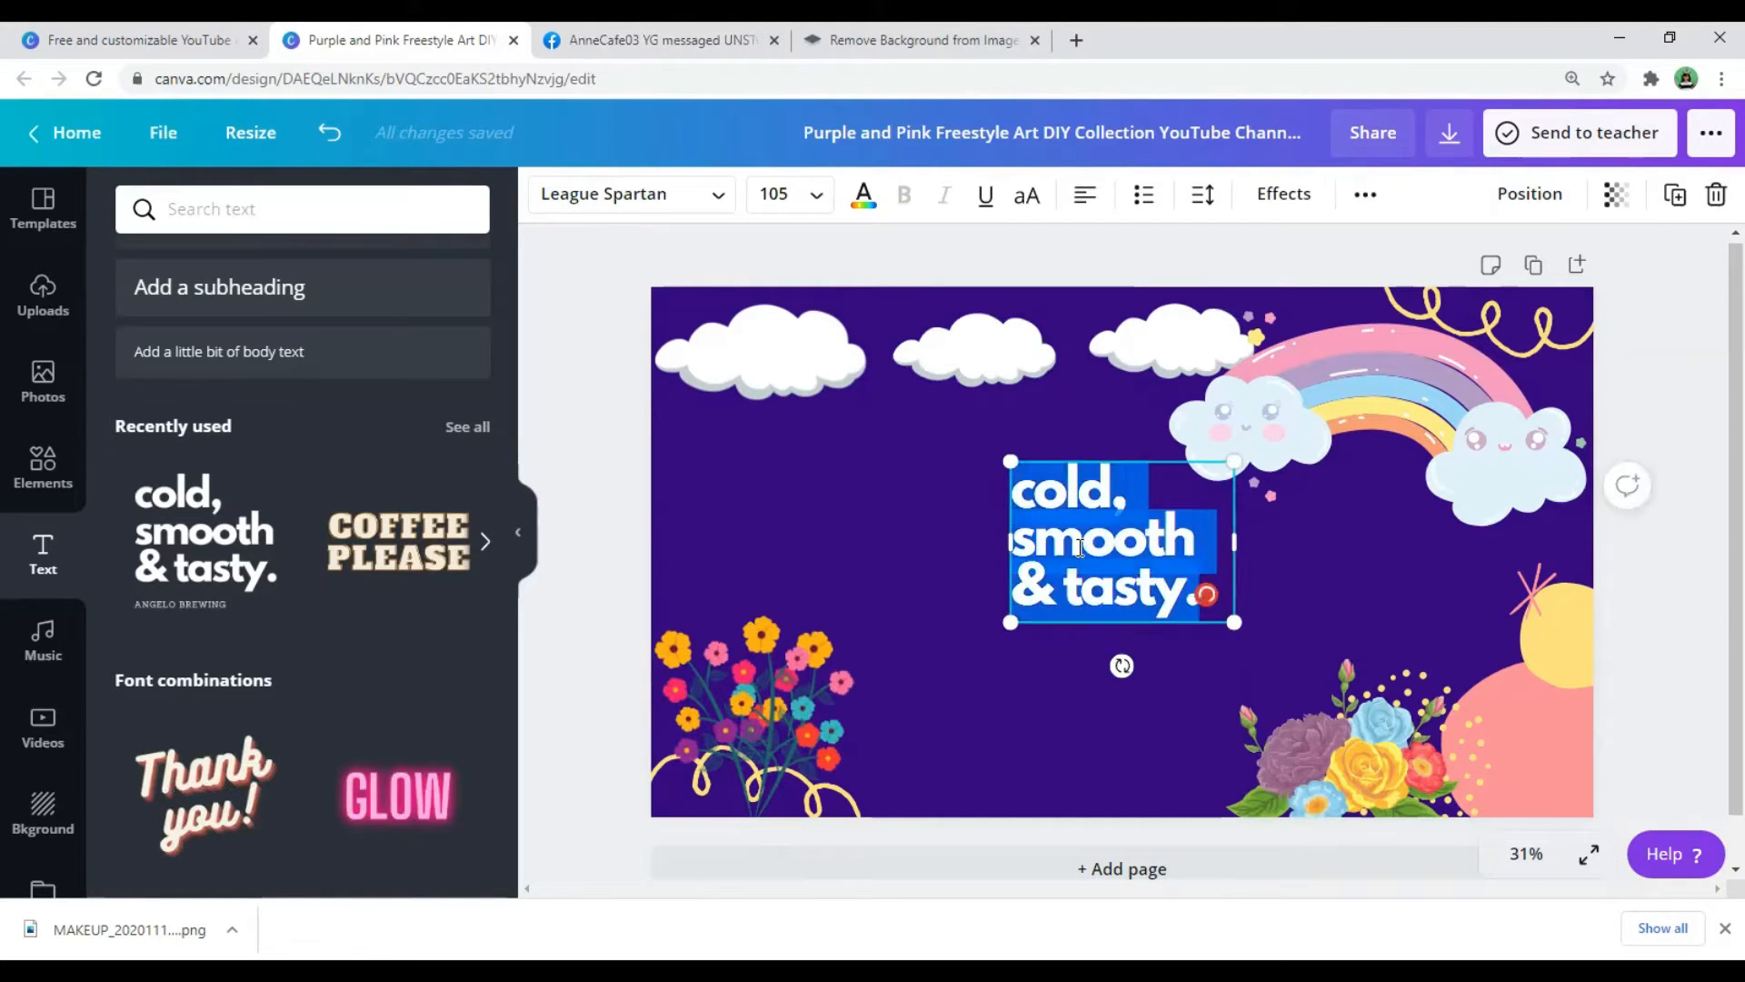
pyautogui.press('BackSpace')
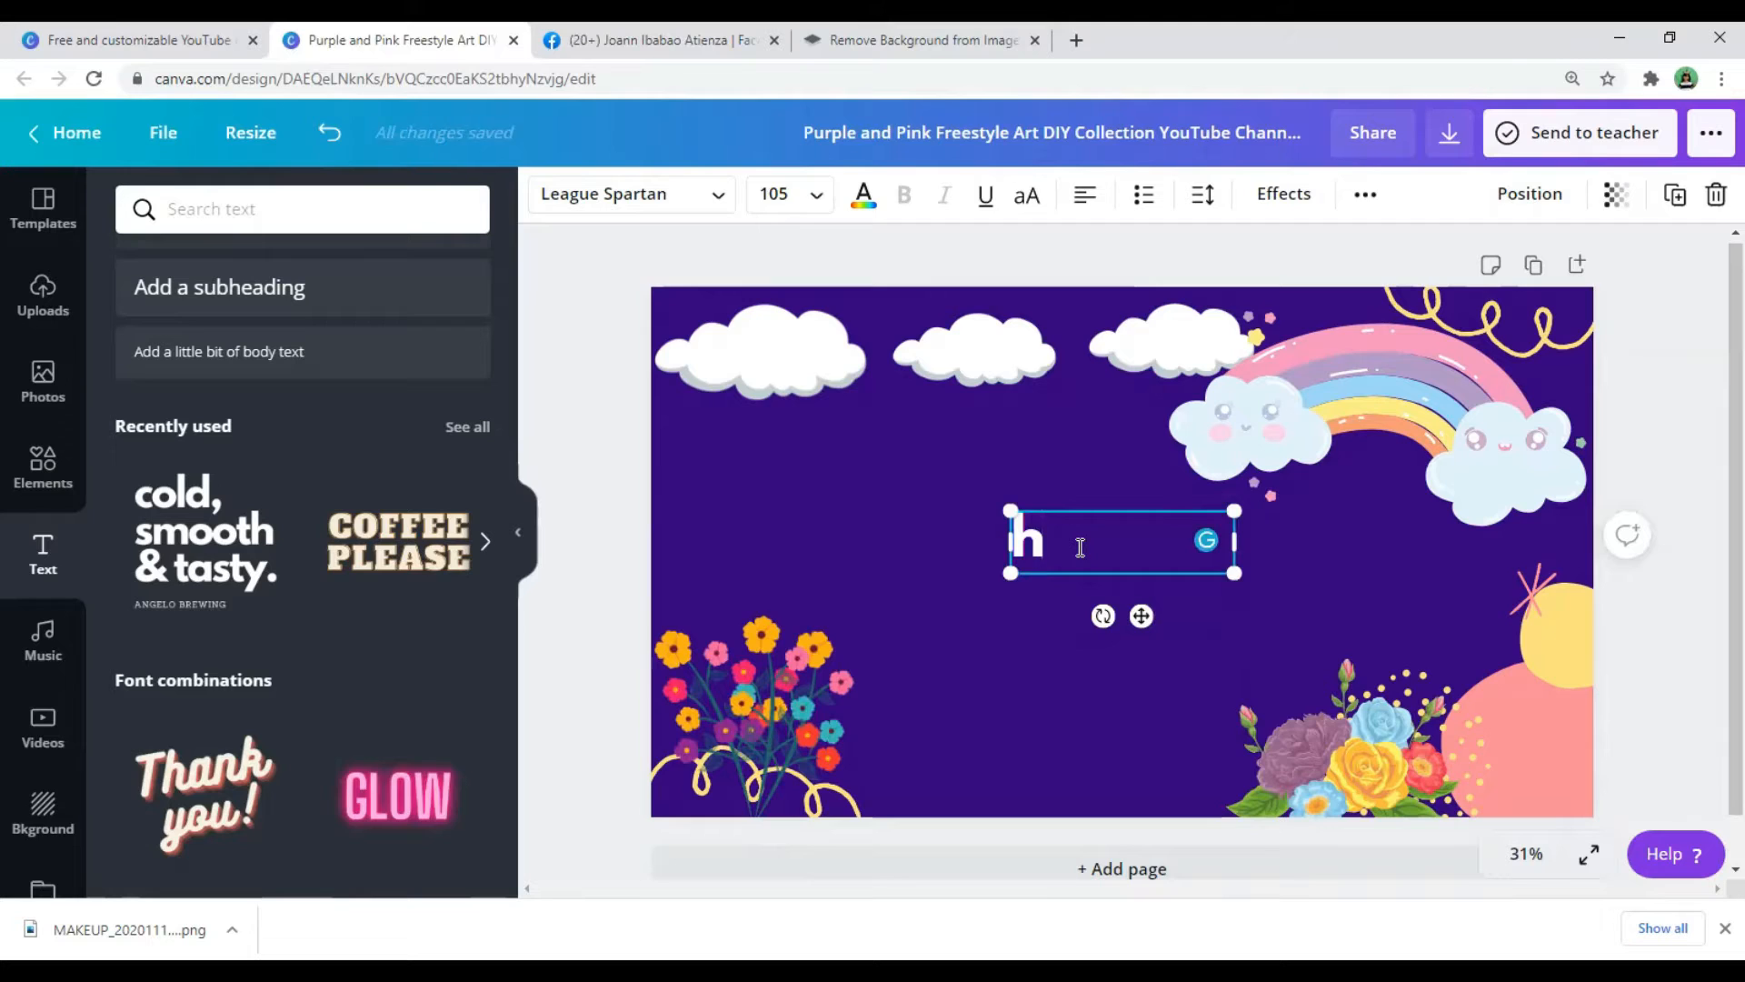
pyautogui.write('How')
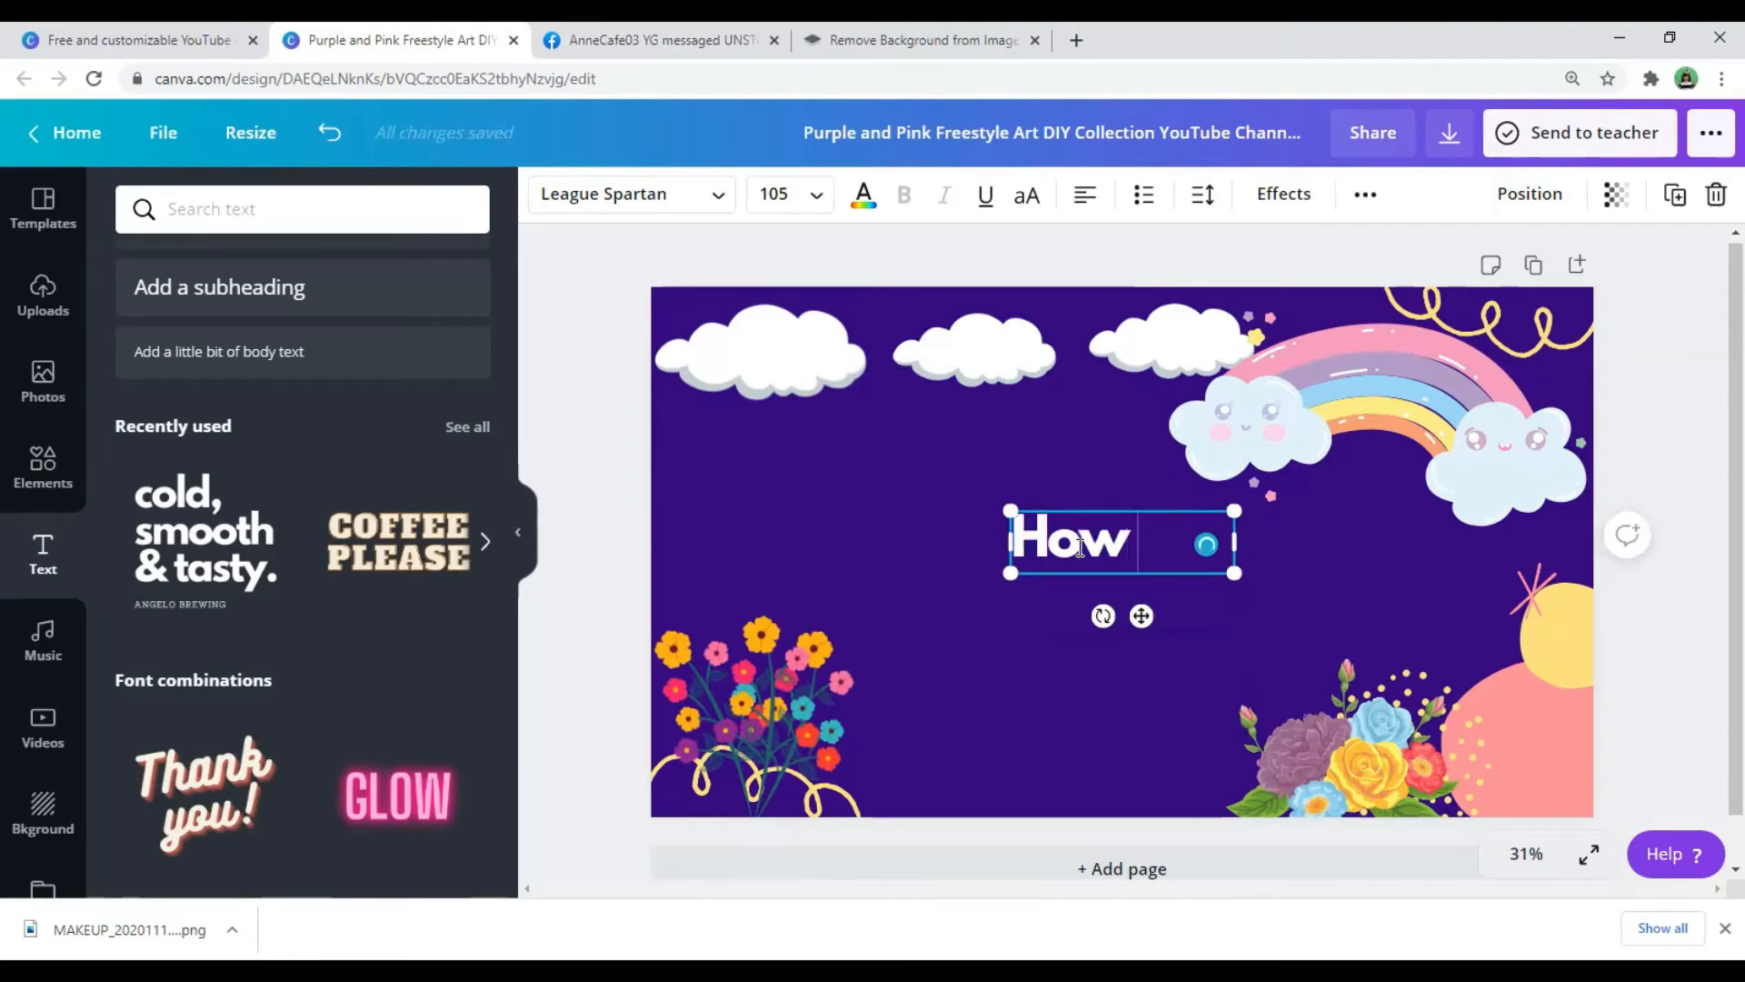
pyautogui.write(' to make simple')
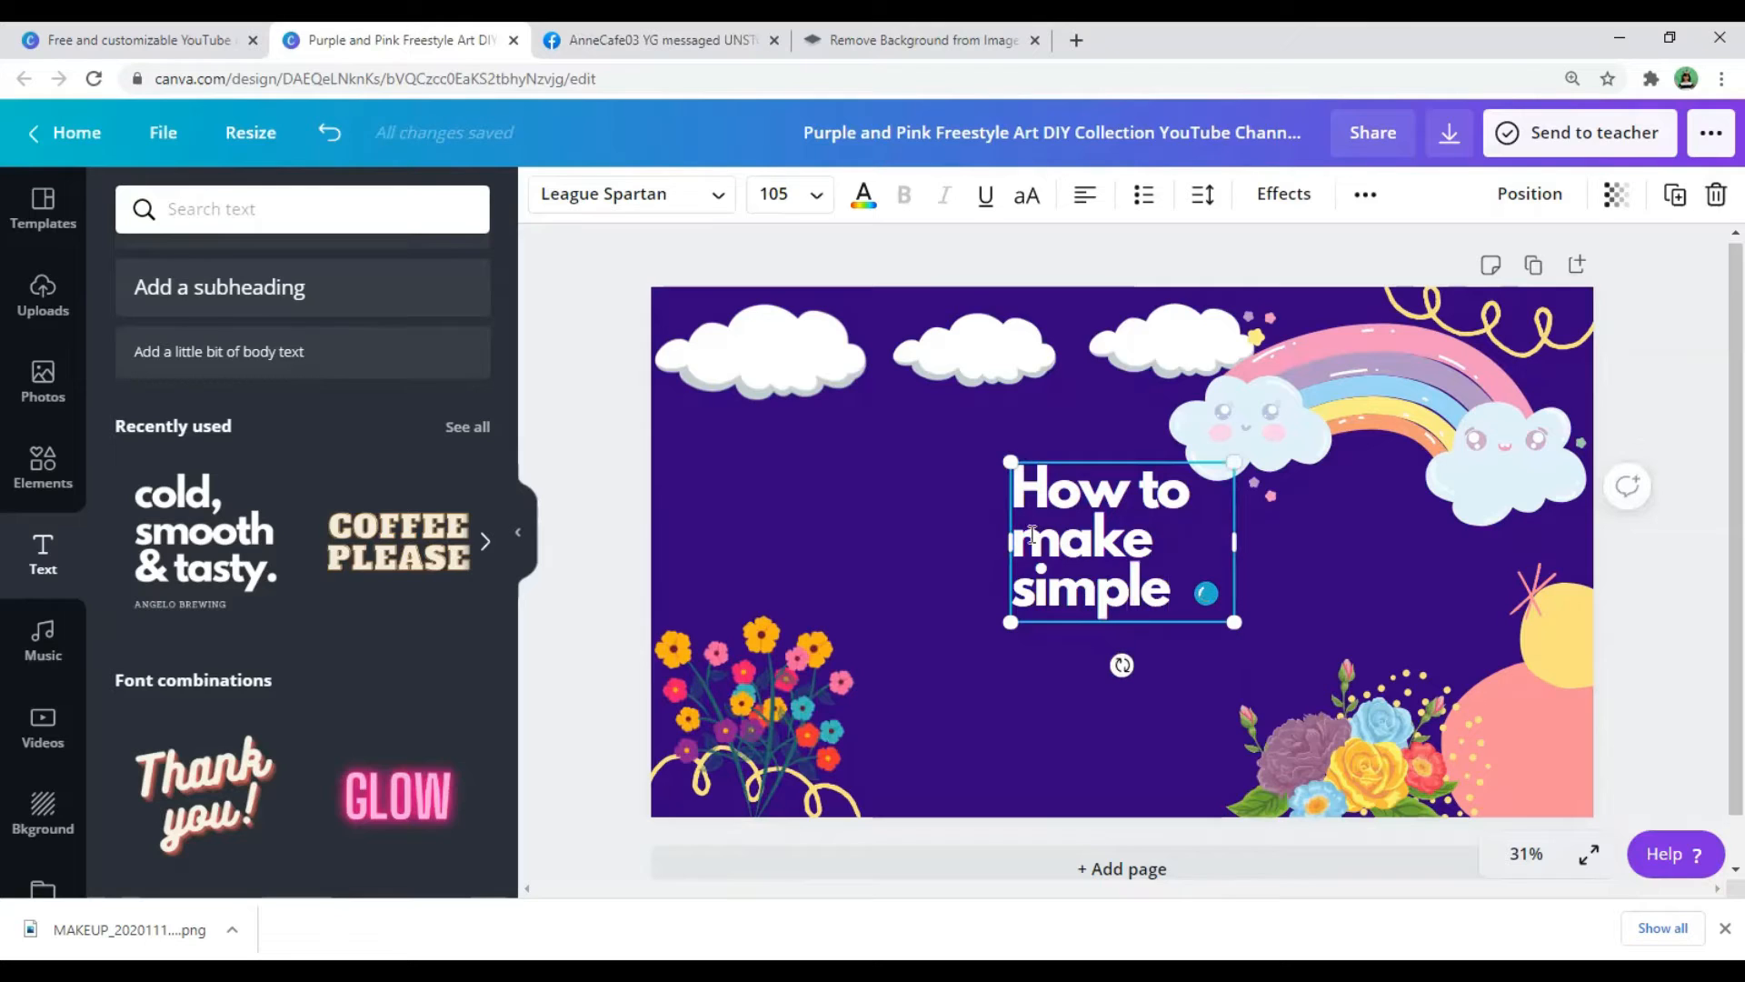
pyautogui.moveTo(773, 528); pyautogui.dragTo(753, 527)
pyautogui.write('and colof')
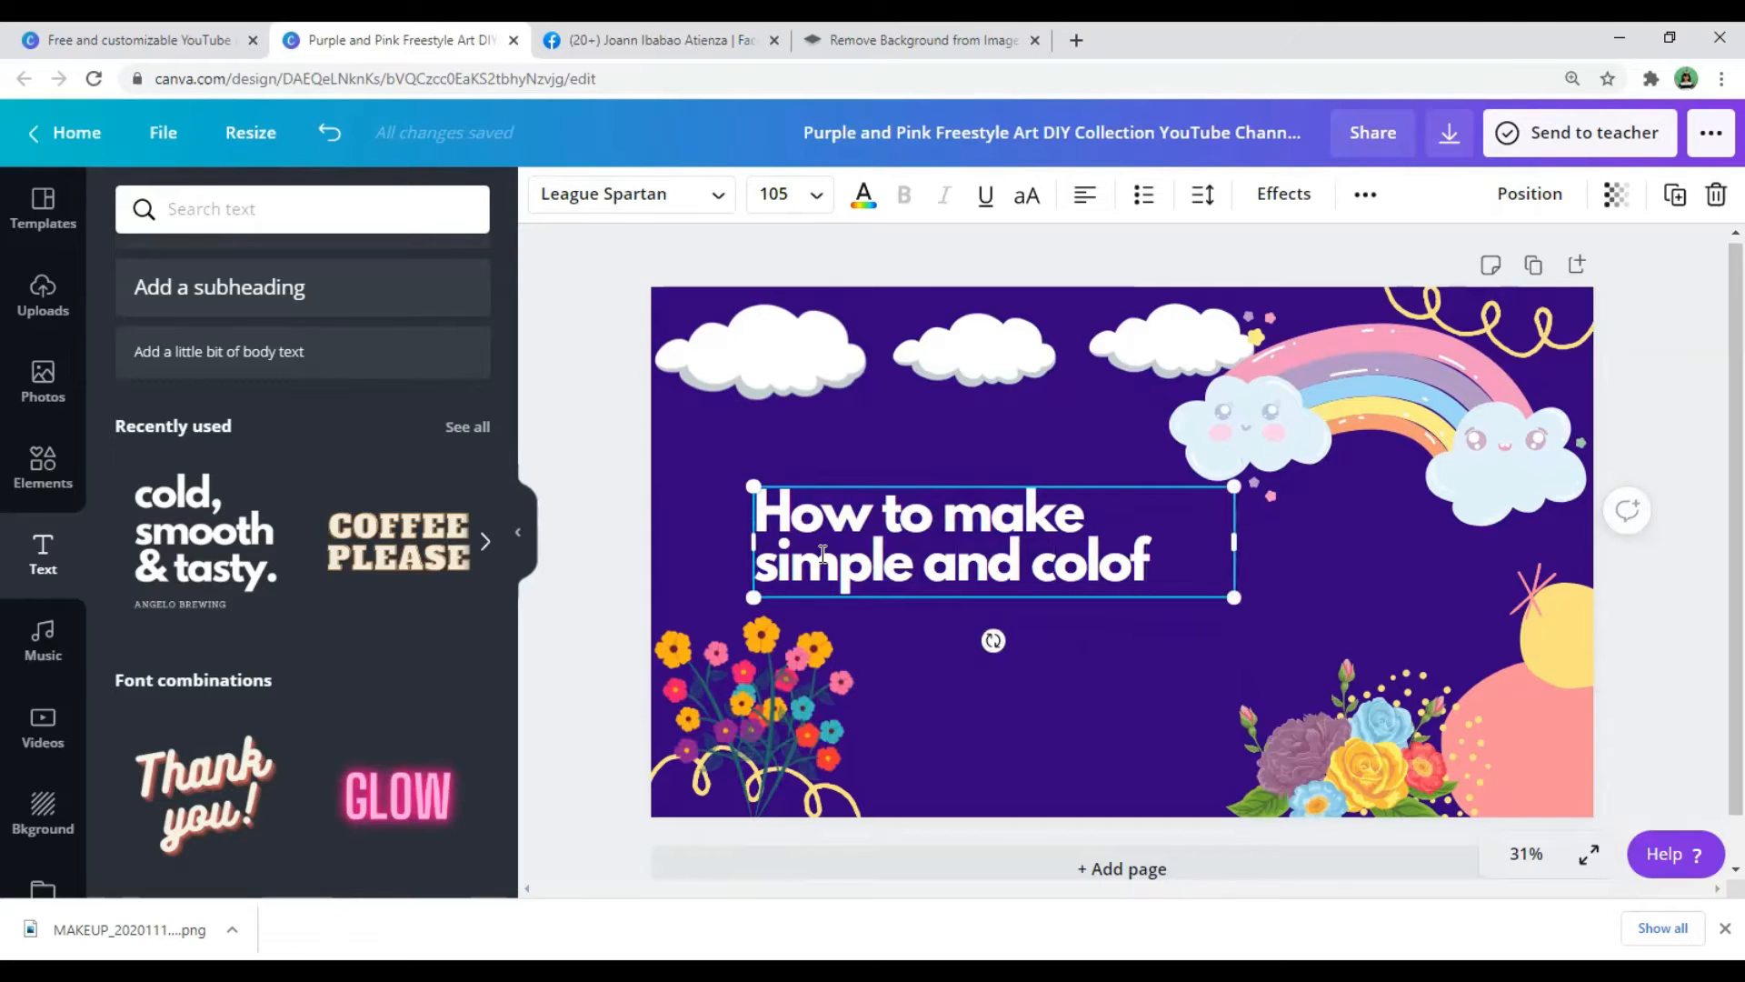
pyautogui.press('BackSpace')
pyautogui.write('rful')
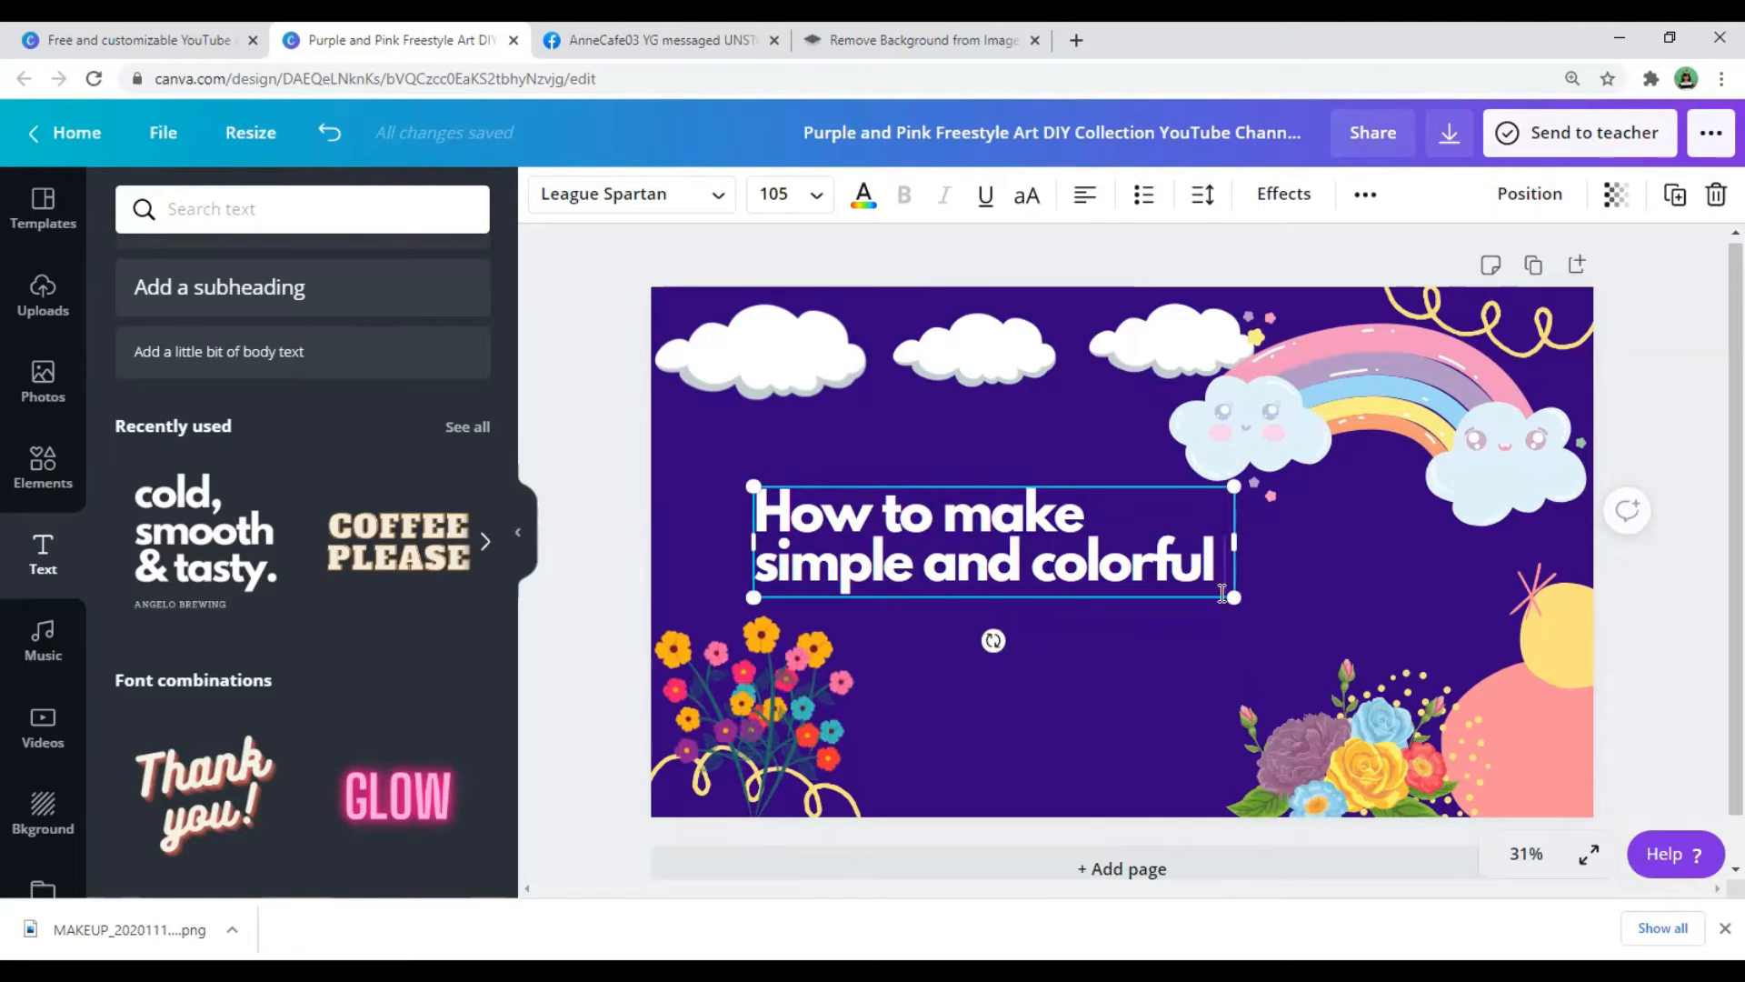
# Enlarge the heading to about font size 136, place it beneath the white clouds, and shift the rainbow slightly toward the banner's upper-right corner.
pyautogui.moveTo(1234, 597); pyautogui.dragTo(1375, 628)
pyautogui.moveTo(1251, 624); pyautogui.dragTo(1169, 549)
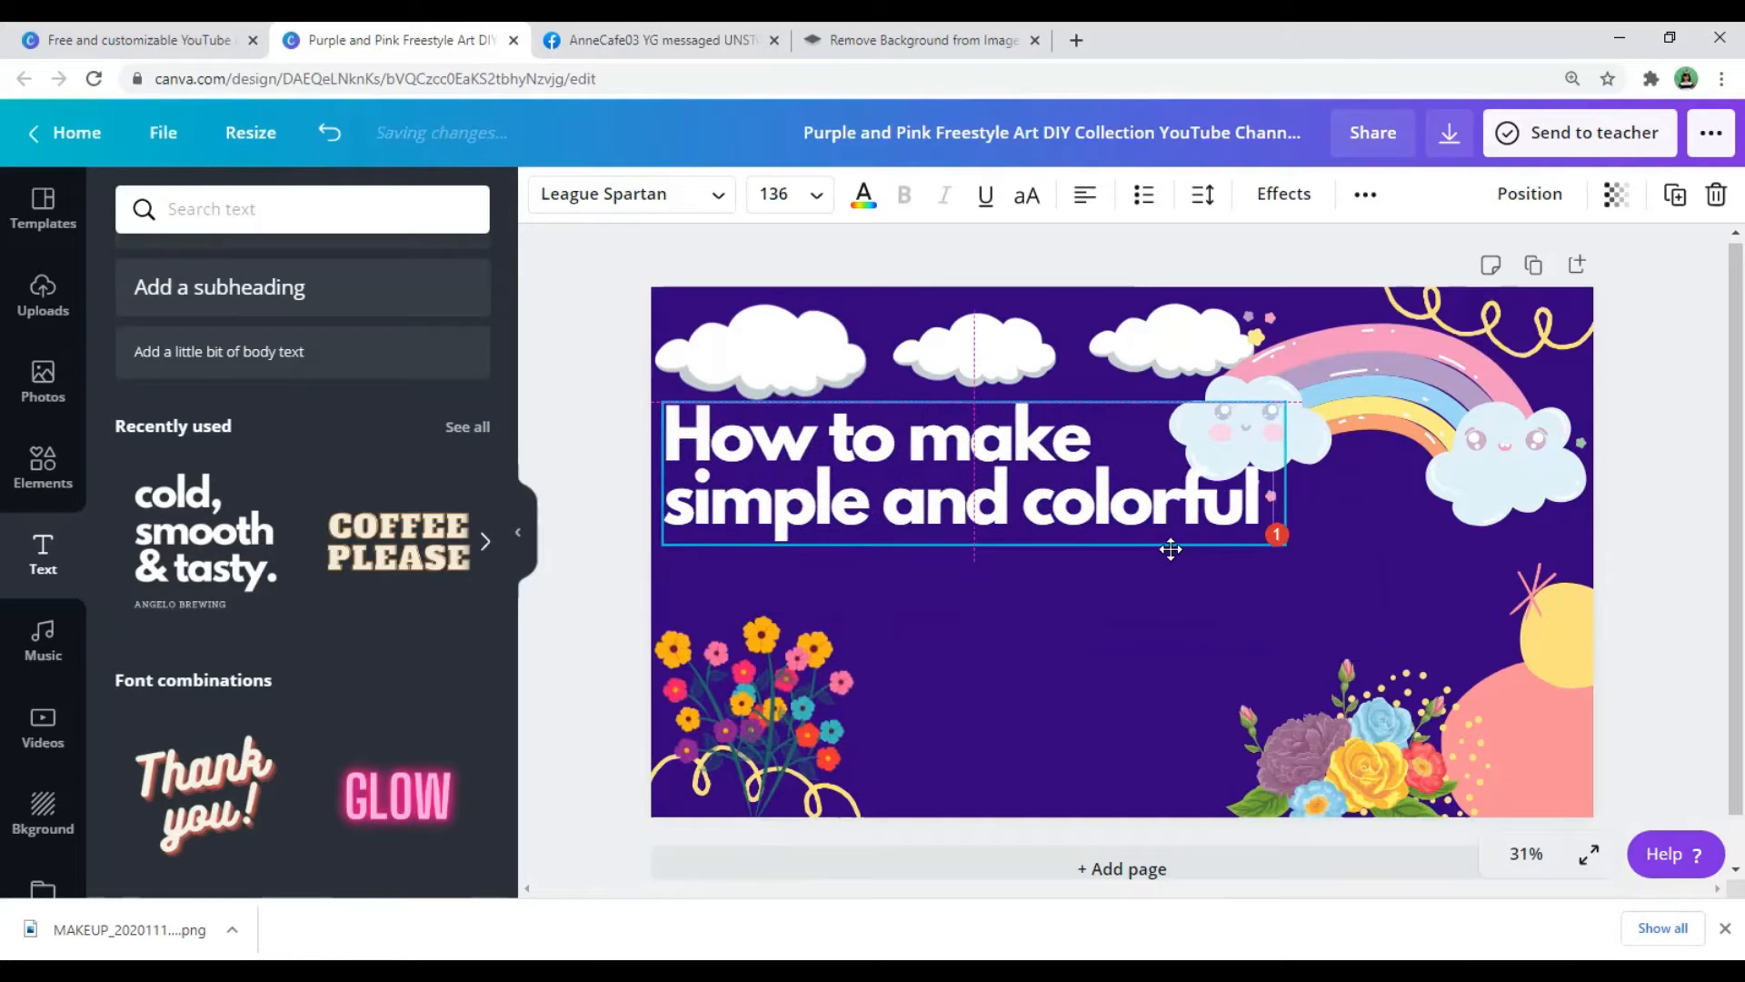
pyautogui.click(1363, 411)
pyautogui.moveTo(1363, 411); pyautogui.dragTo(1379, 394)
# Duplicate the heading, move the copy below the original, and replace the copy's text with "THUMBNAIL".
pyautogui.click(1181, 500)
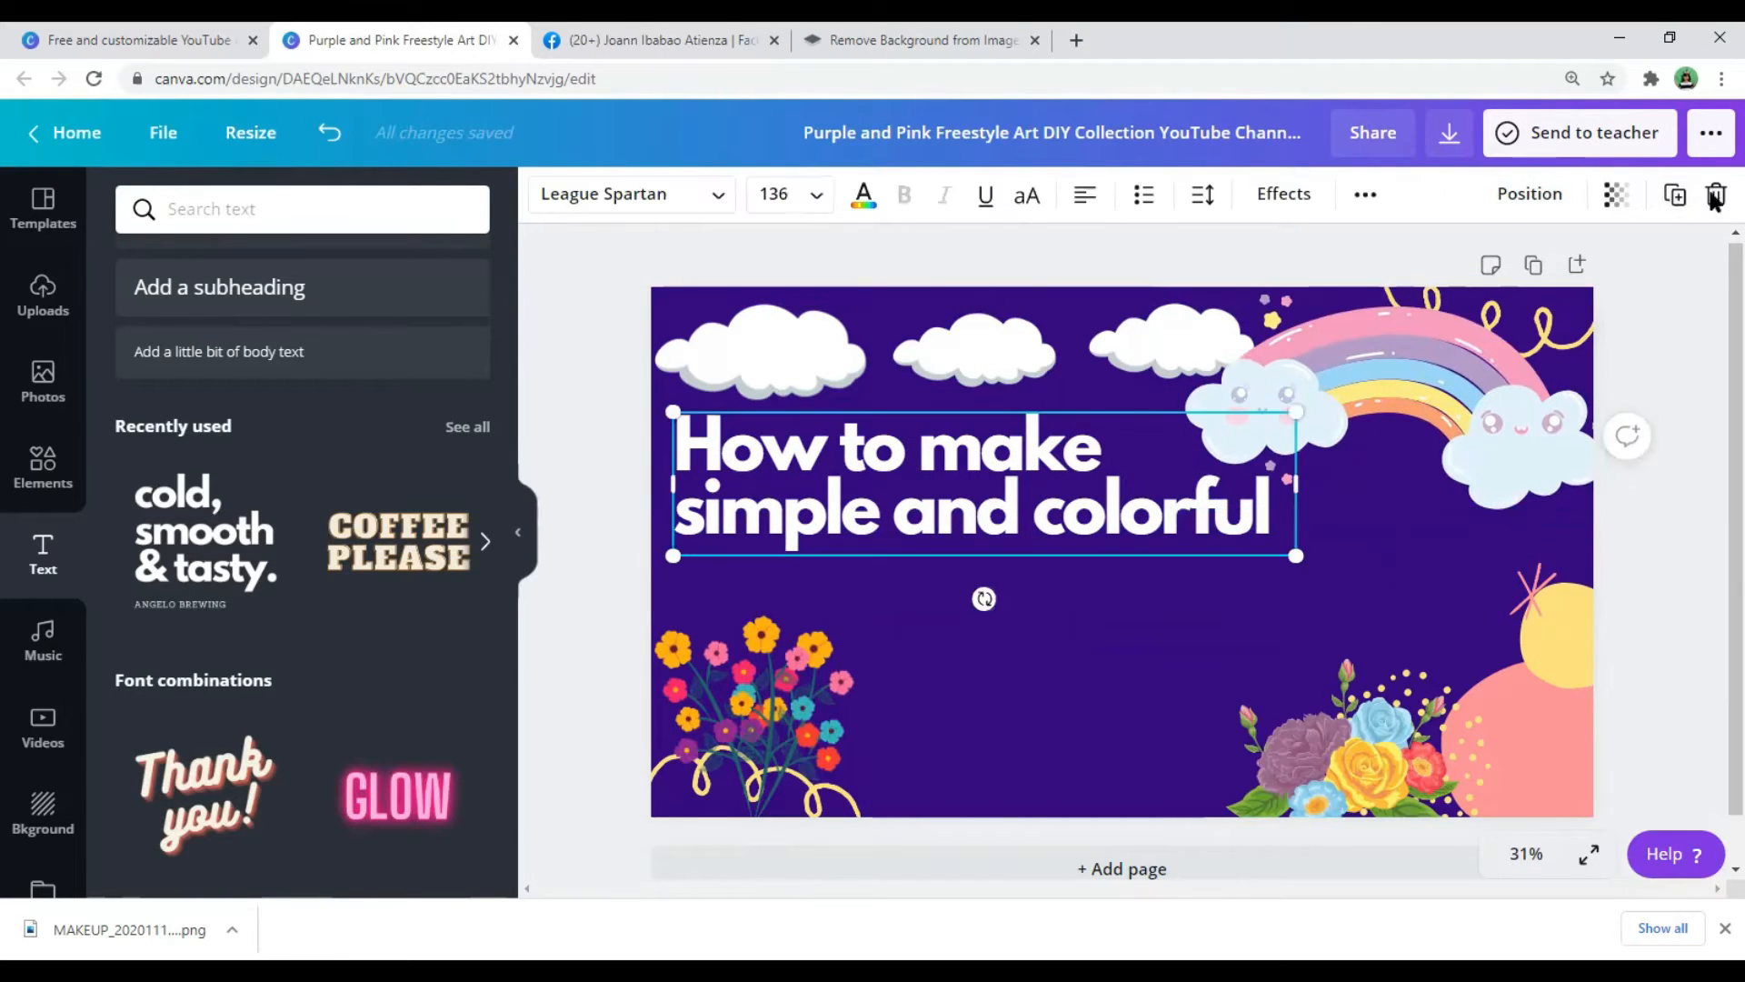
pyautogui.click(1675, 209)
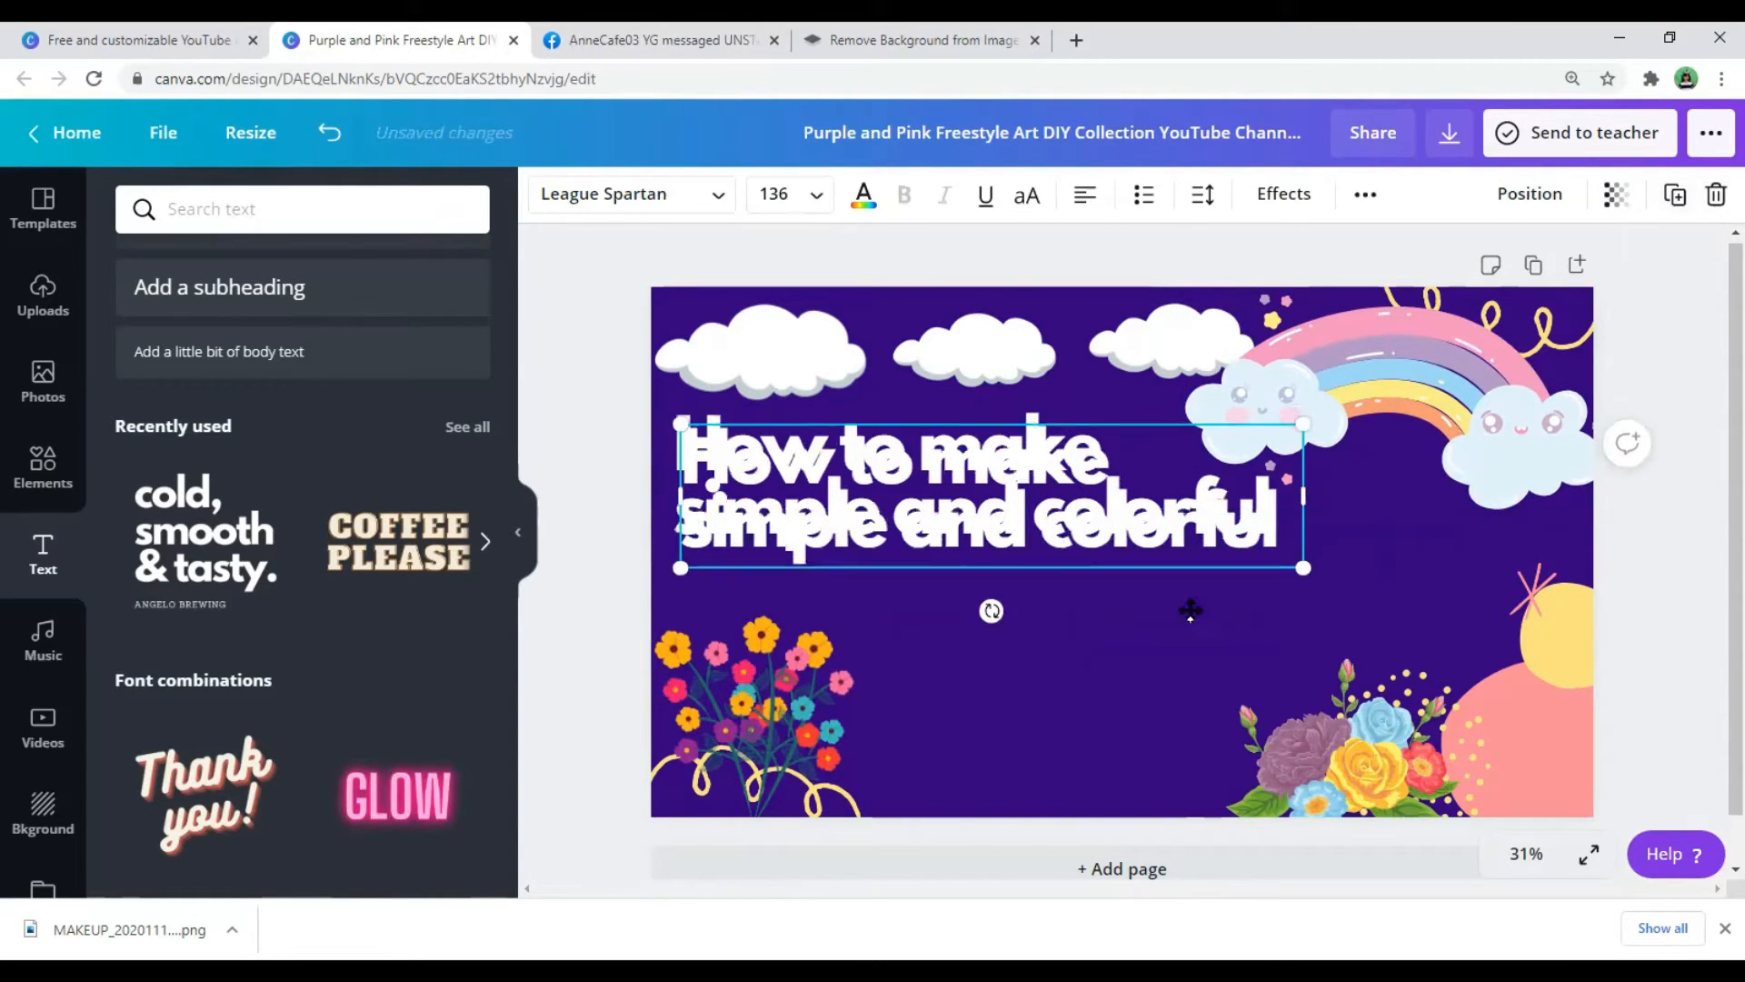
pyautogui.moveTo(1116, 519); pyautogui.dragTo(1187, 607)
pyautogui.click(1184, 605)
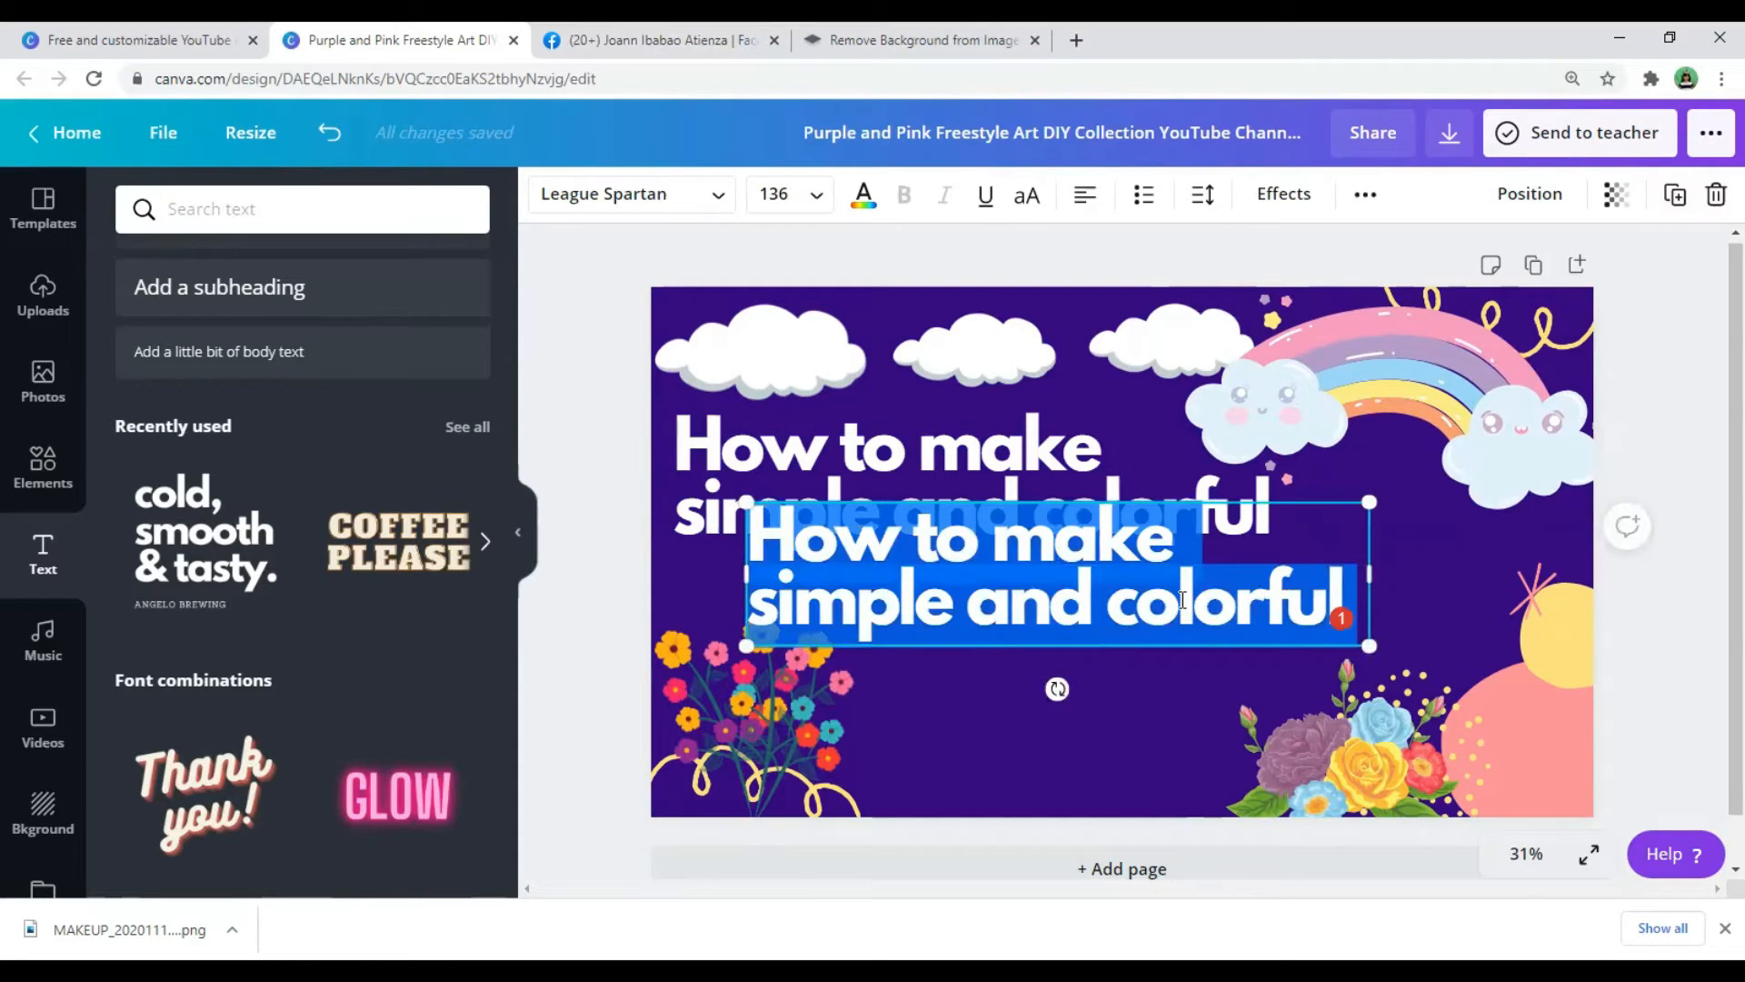
pyautogui.write('THU')
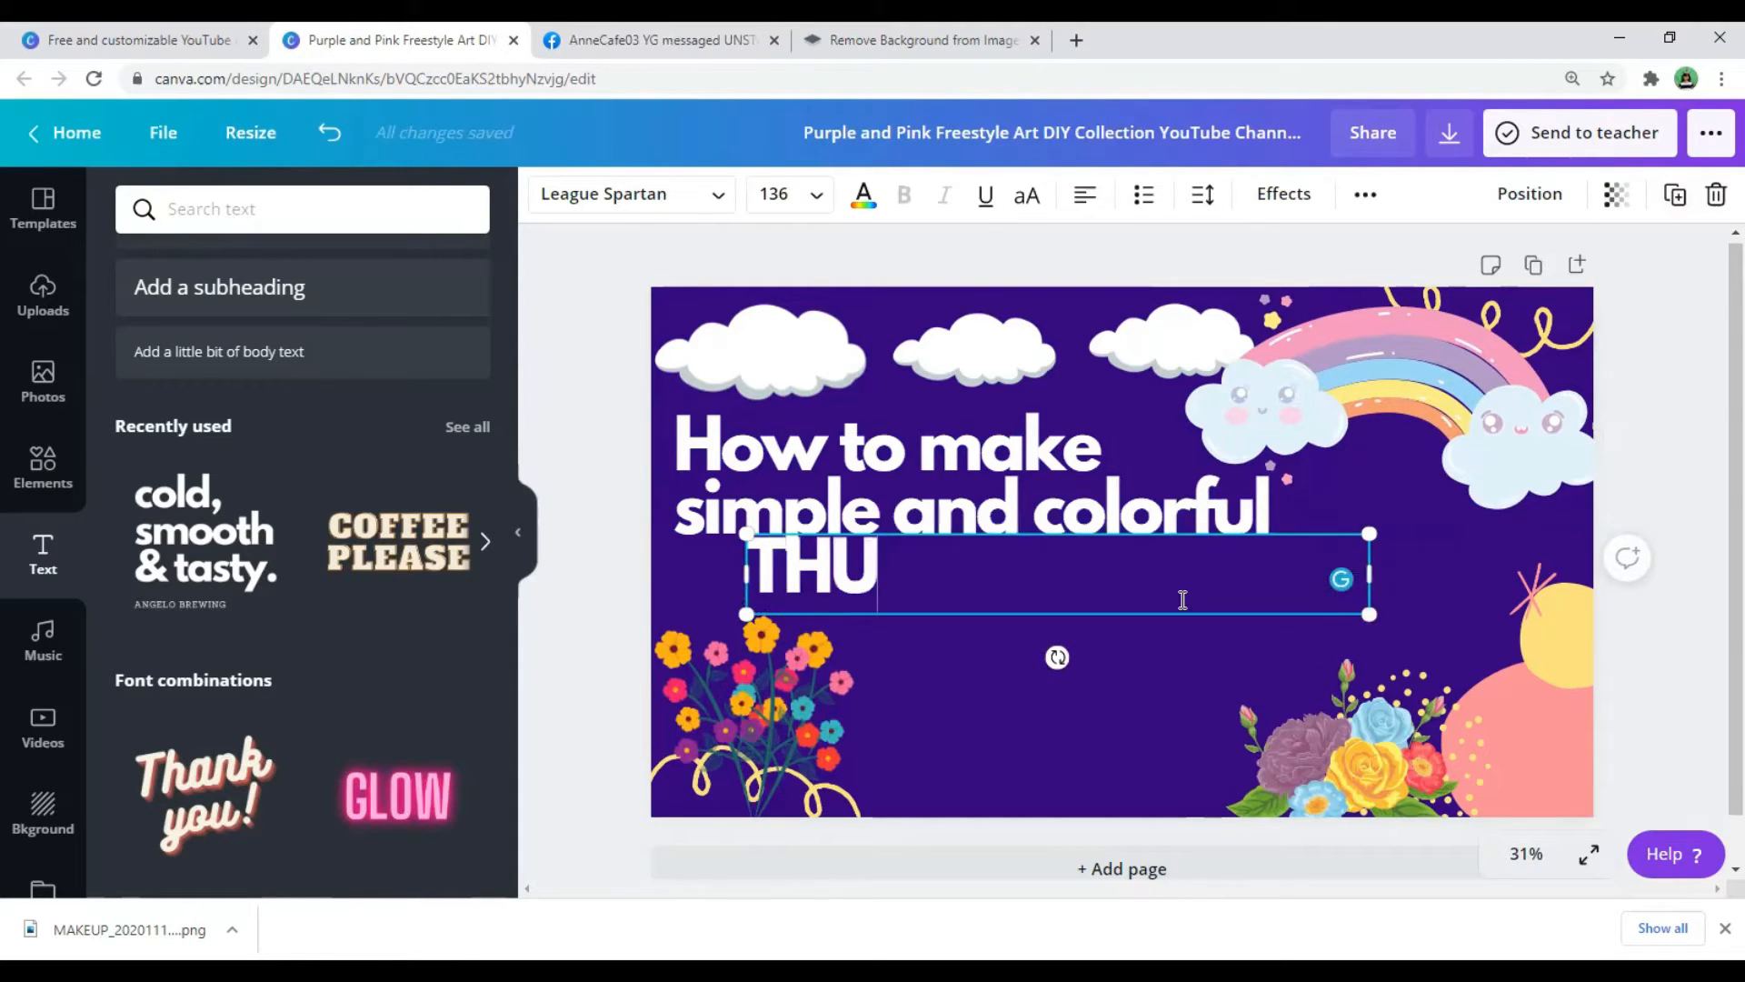
pyautogui.write('MBNAIL')
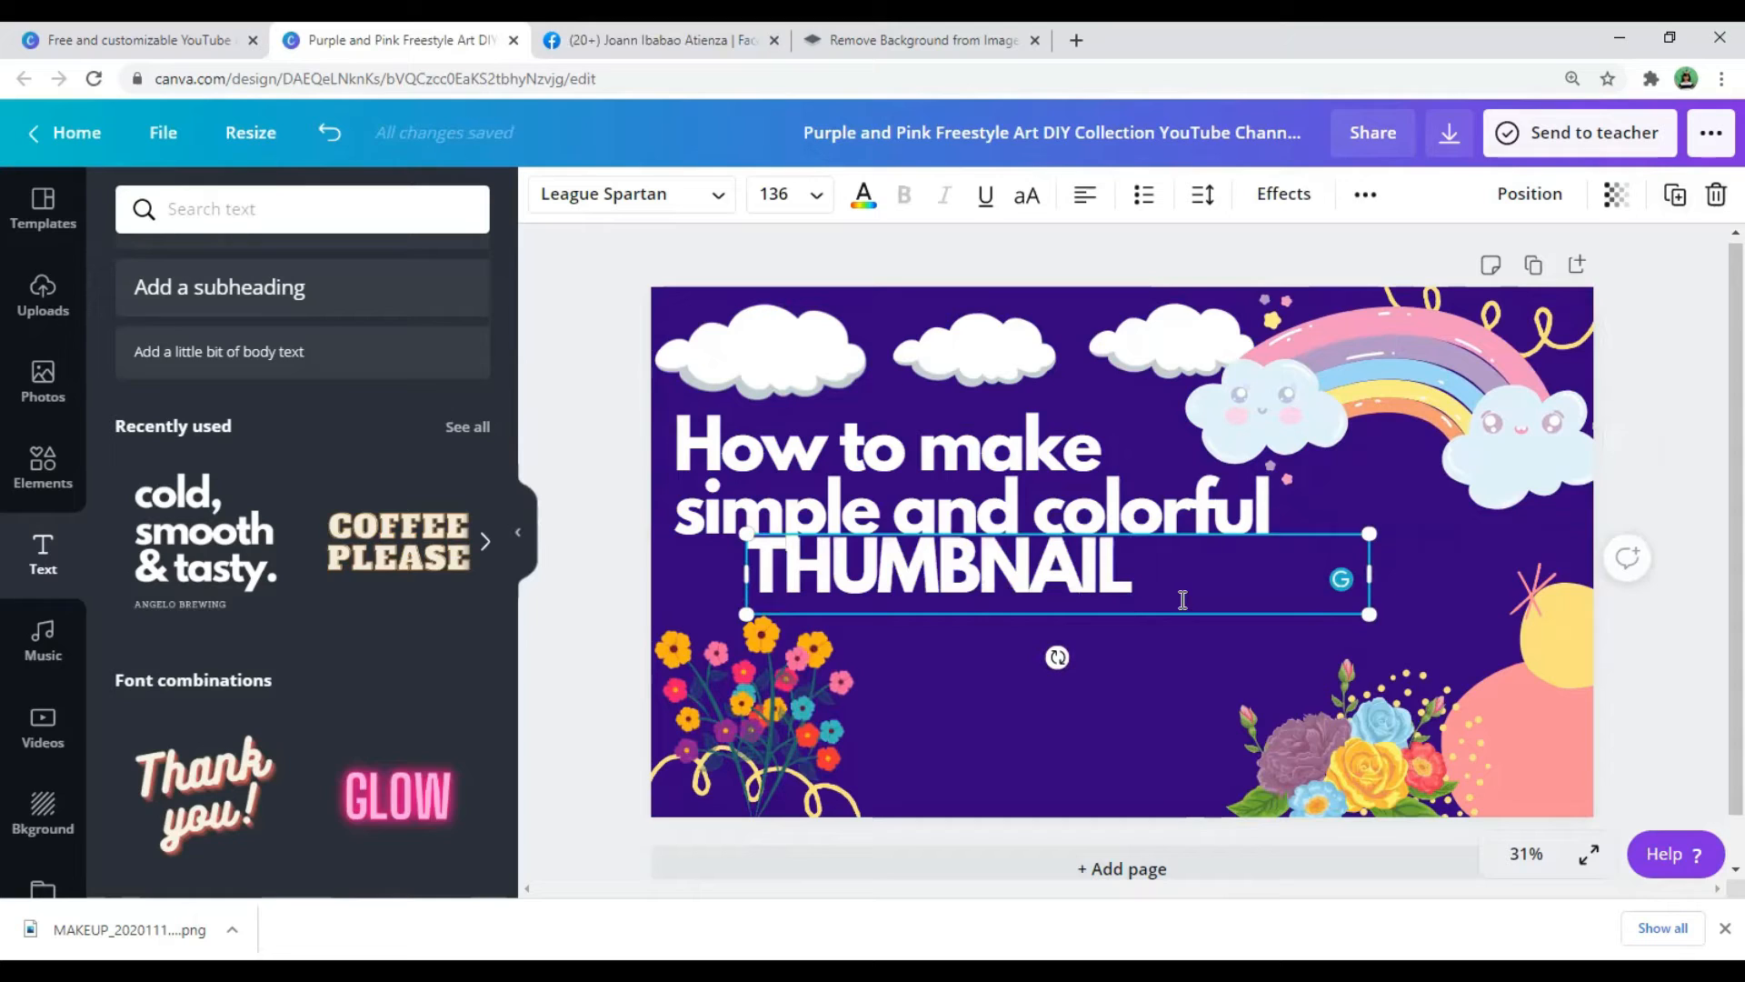
# Centre "THUMBNAIL" beneath the heading, raise the heading slightly, and reposition the rainbow and rose bouquet around the text.
pyautogui.moveTo(1376, 571); pyautogui.dragTo(1265, 638)
pyautogui.moveTo(992, 427); pyautogui.dragTo(993, 417)
pyautogui.moveTo(1139, 591); pyautogui.dragTo(1055, 584)
pyautogui.moveTo(1381, 382); pyautogui.dragTo(1366, 365)
pyautogui.moveTo(1329, 709); pyautogui.dragTo(1358, 718)
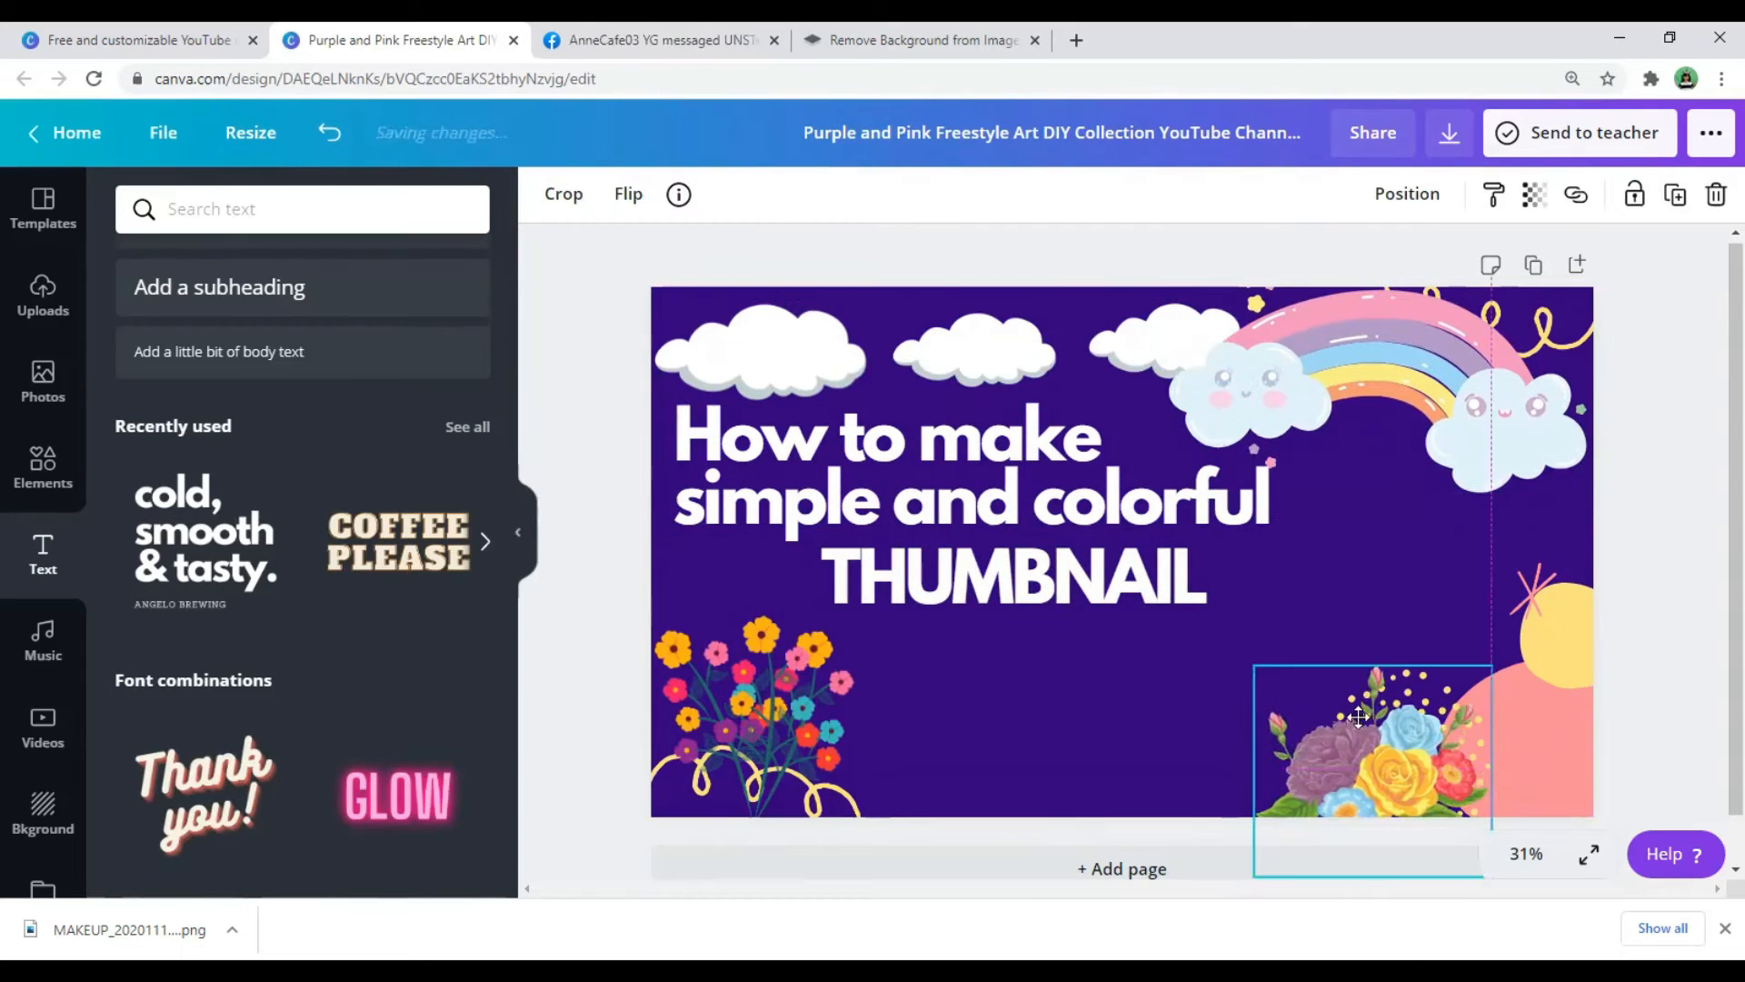
# Open the uploaded images.
pyautogui.click(43, 298)
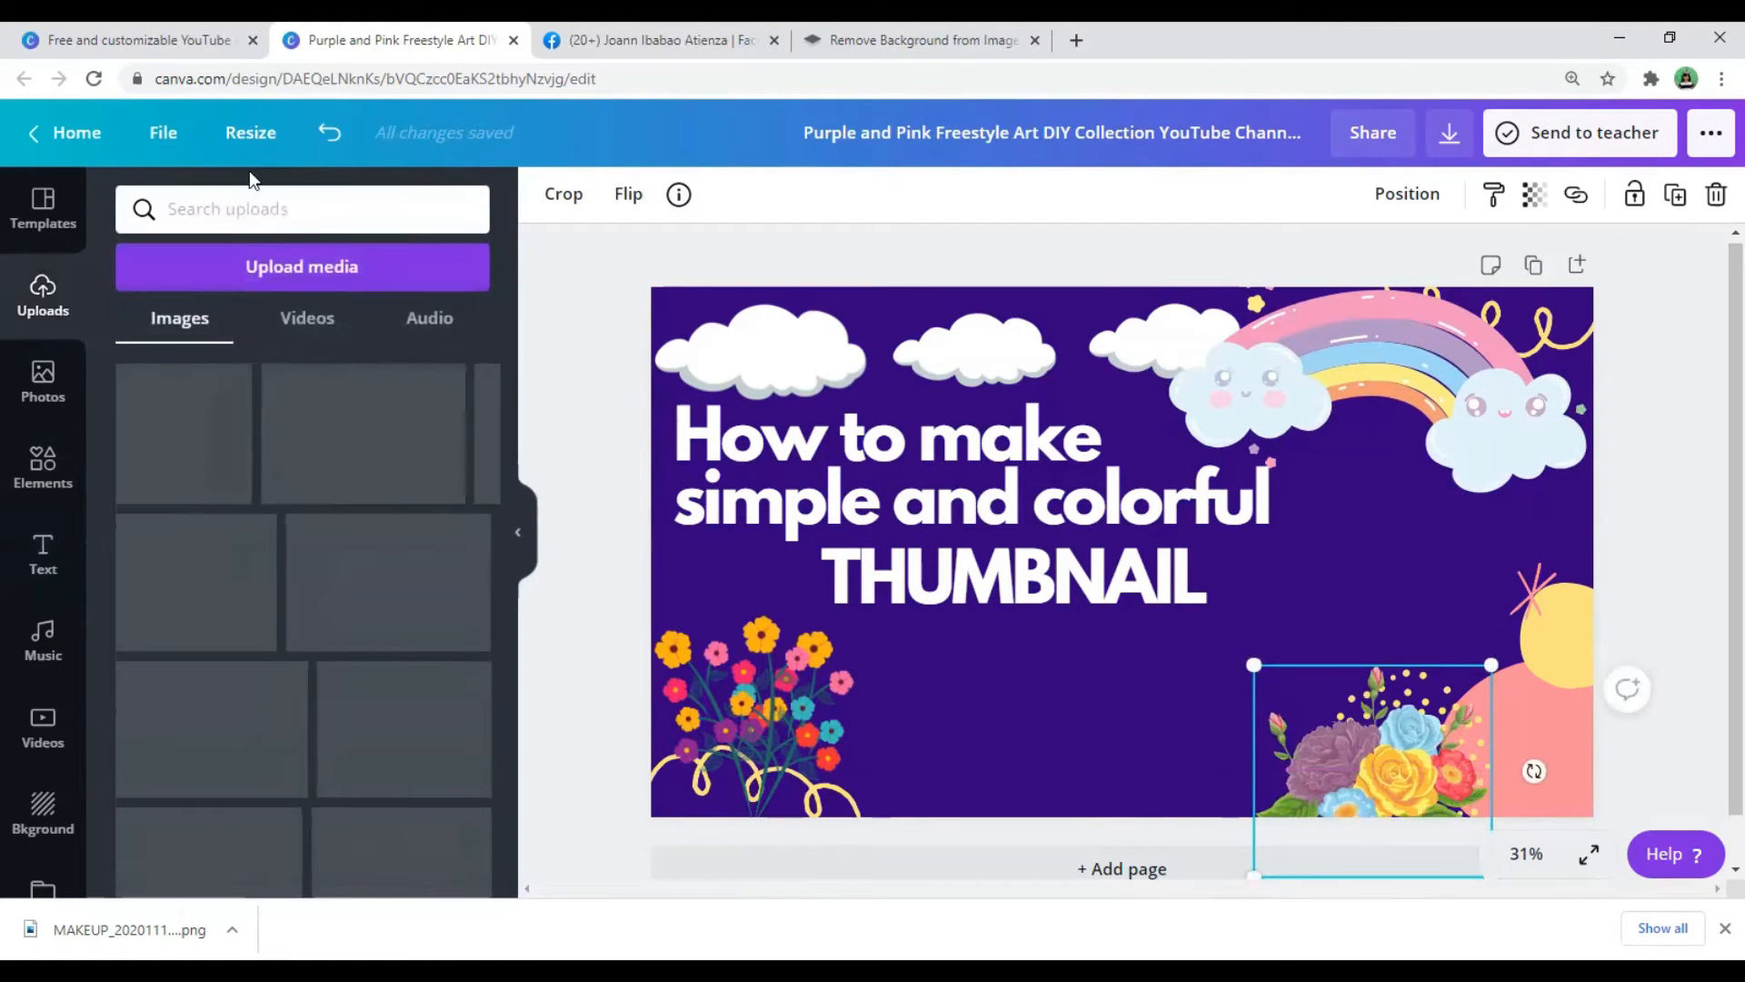